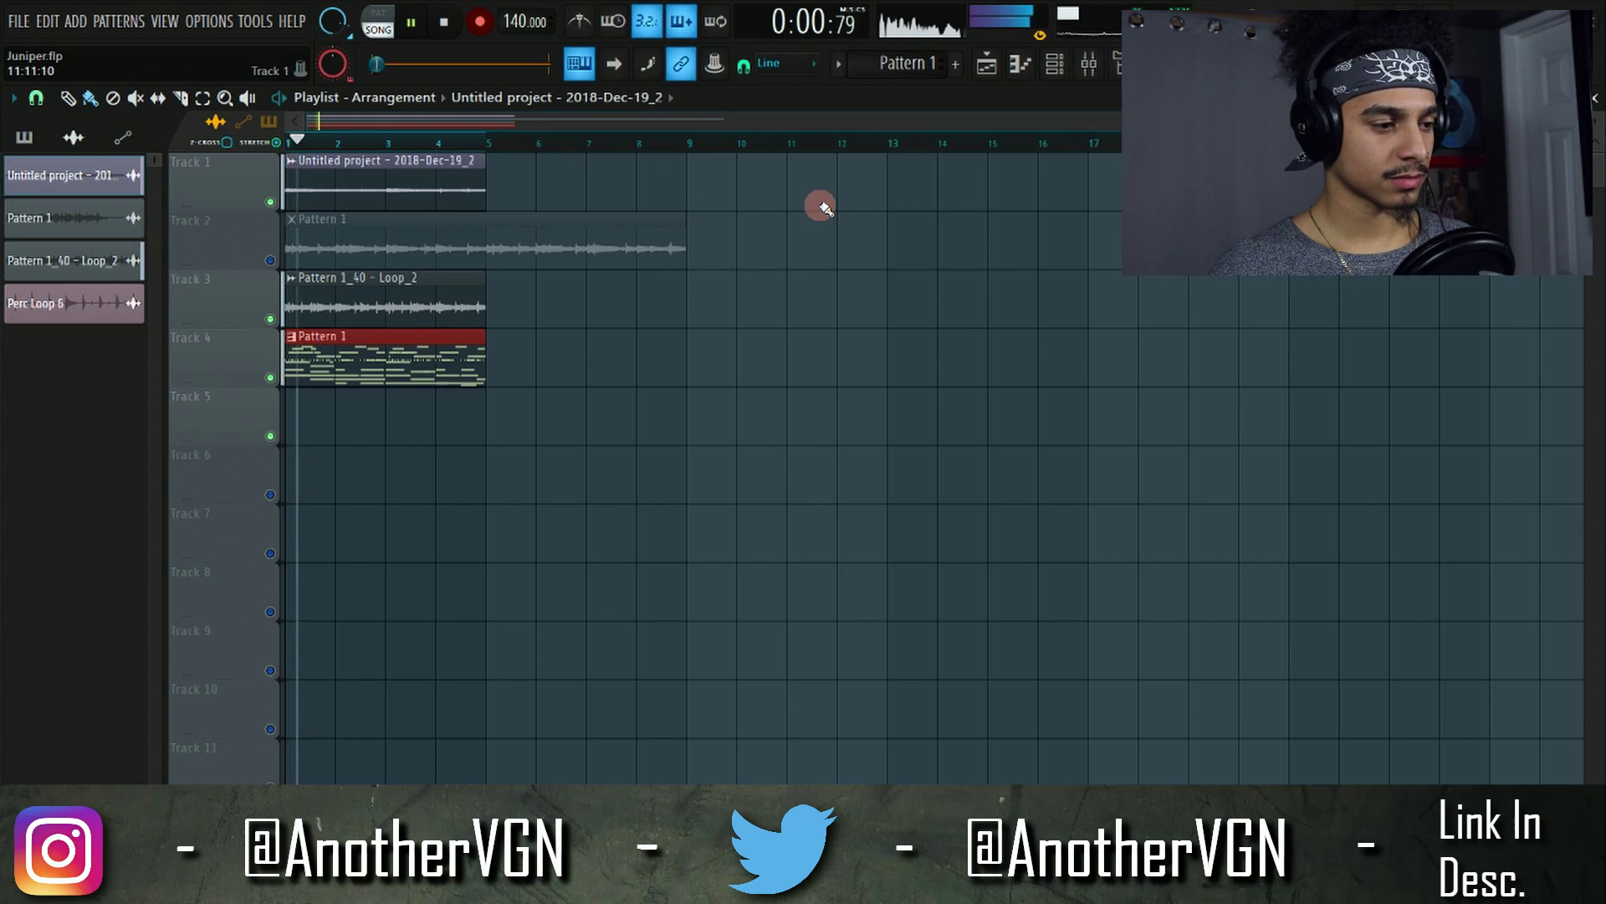
Step: Lower the Insert 5 mixer fader to about -6.6 dB while the beat plays, and stop playback
{"action": "left_click", "coordinate": [1091, 67]}
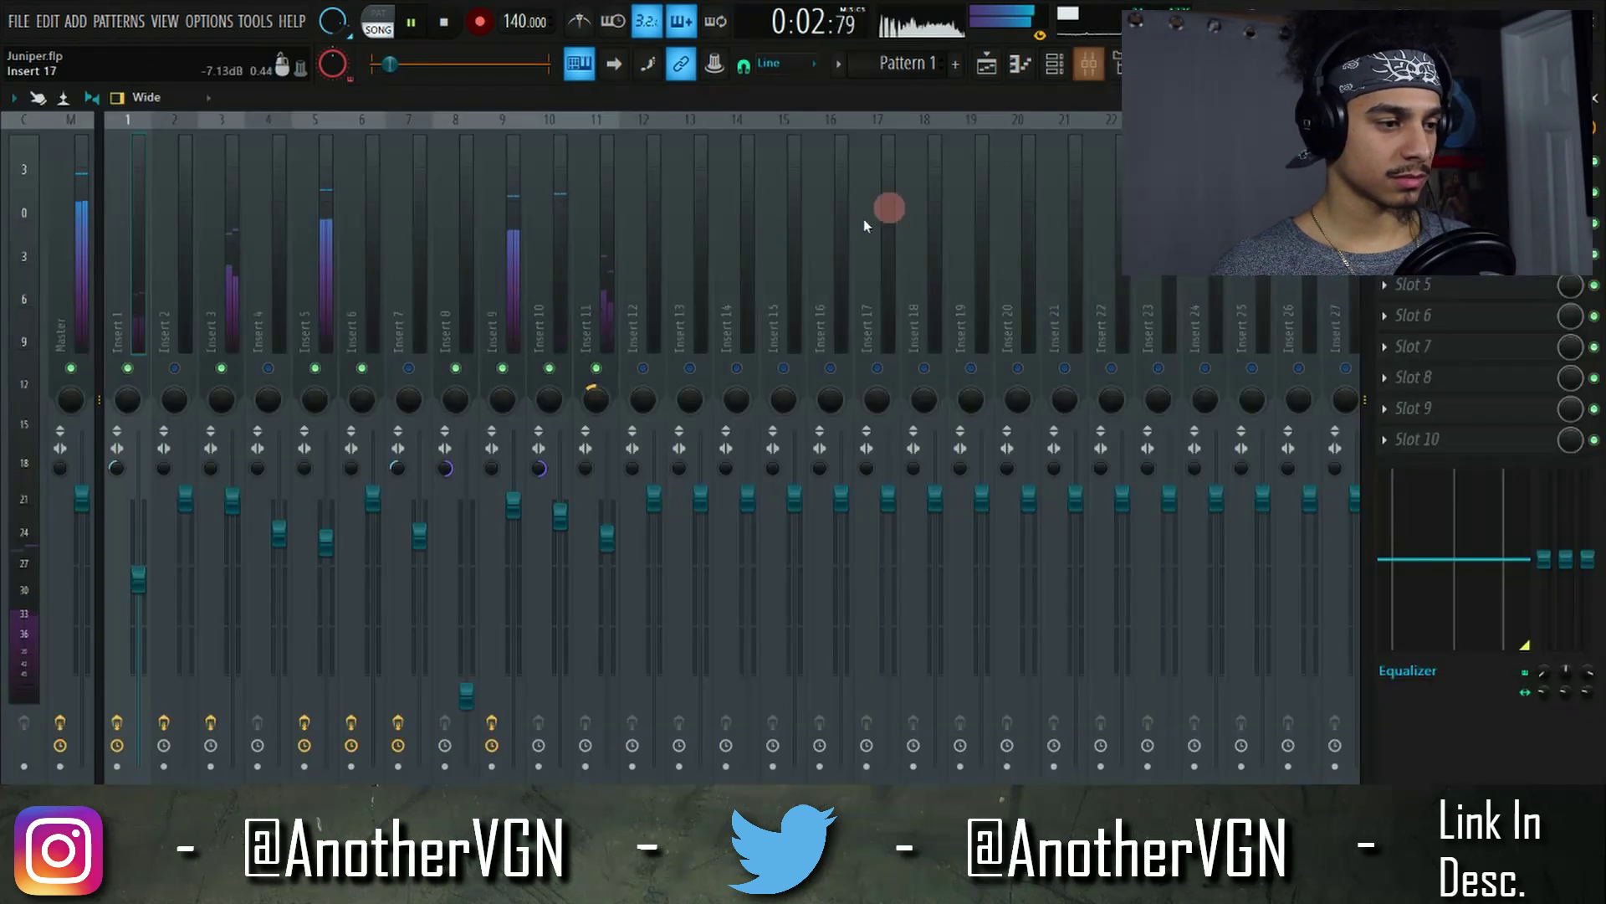
{"action": "left_click", "coordinate": [326, 548]}
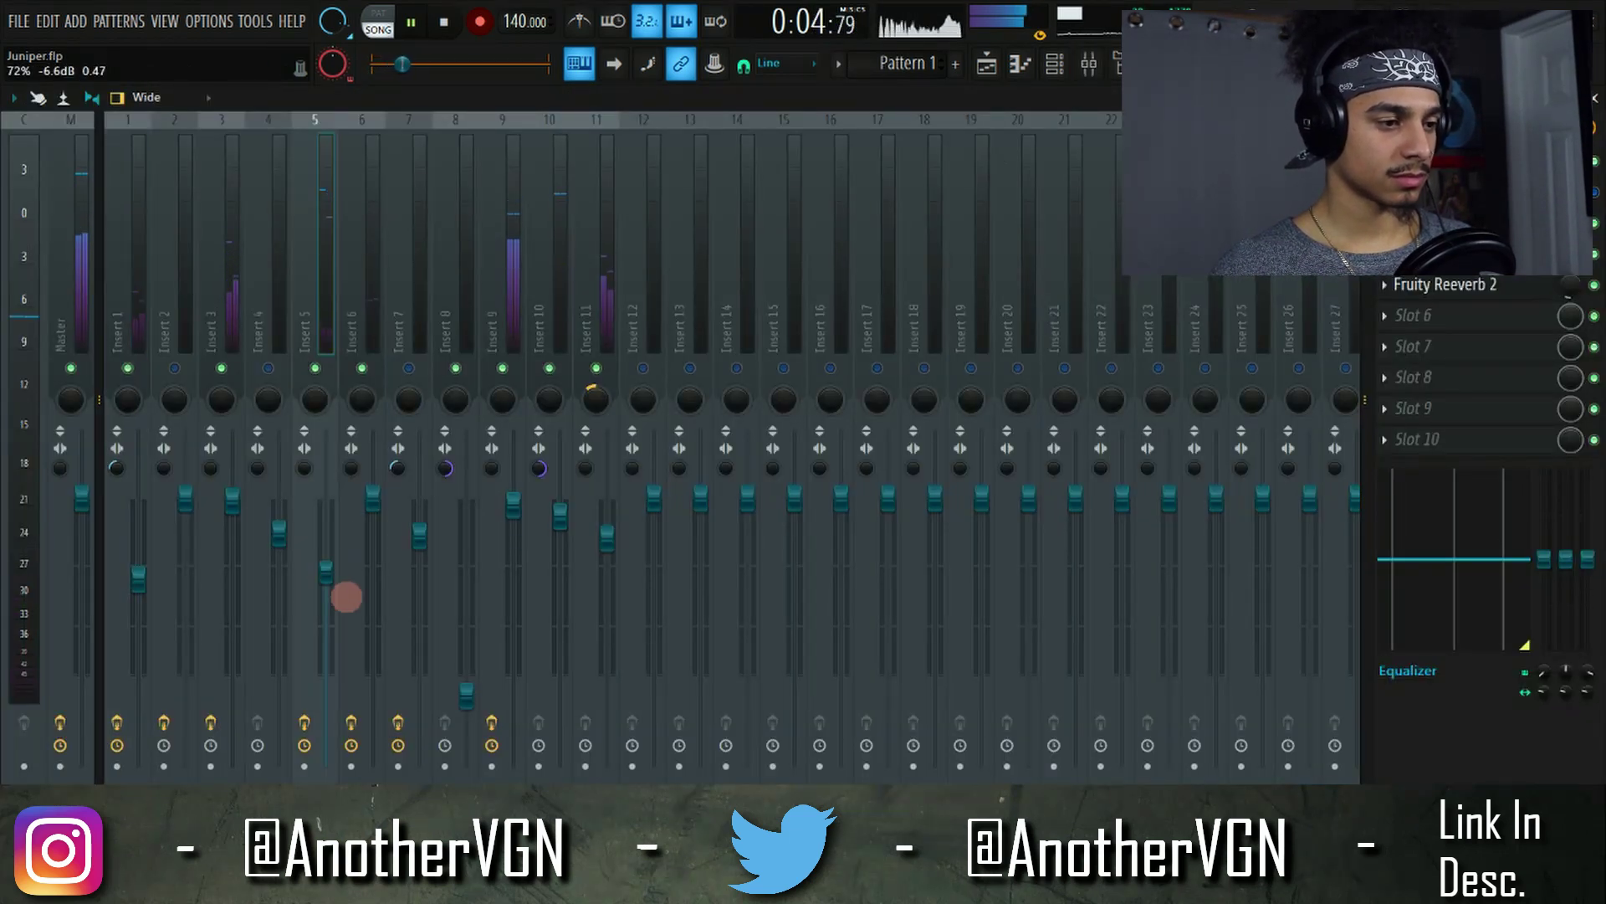
{"action": "left_click", "coordinate": [1003, 74]}
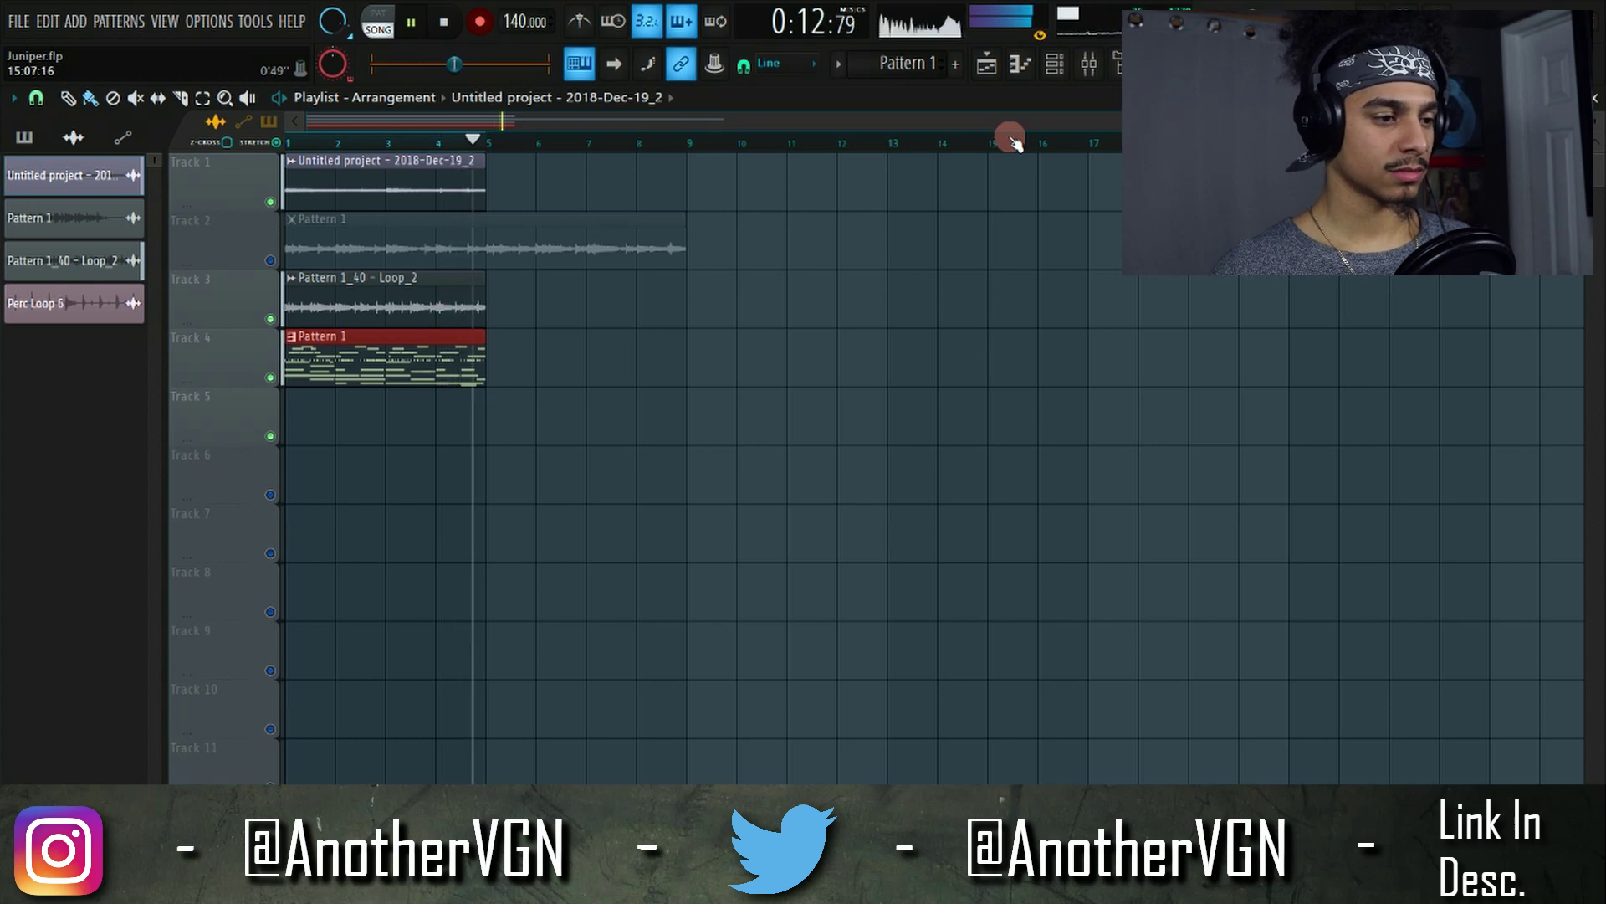
{"action": "key", "text": "space"}
{"action": "left_click", "coordinate": [1089, 77]}
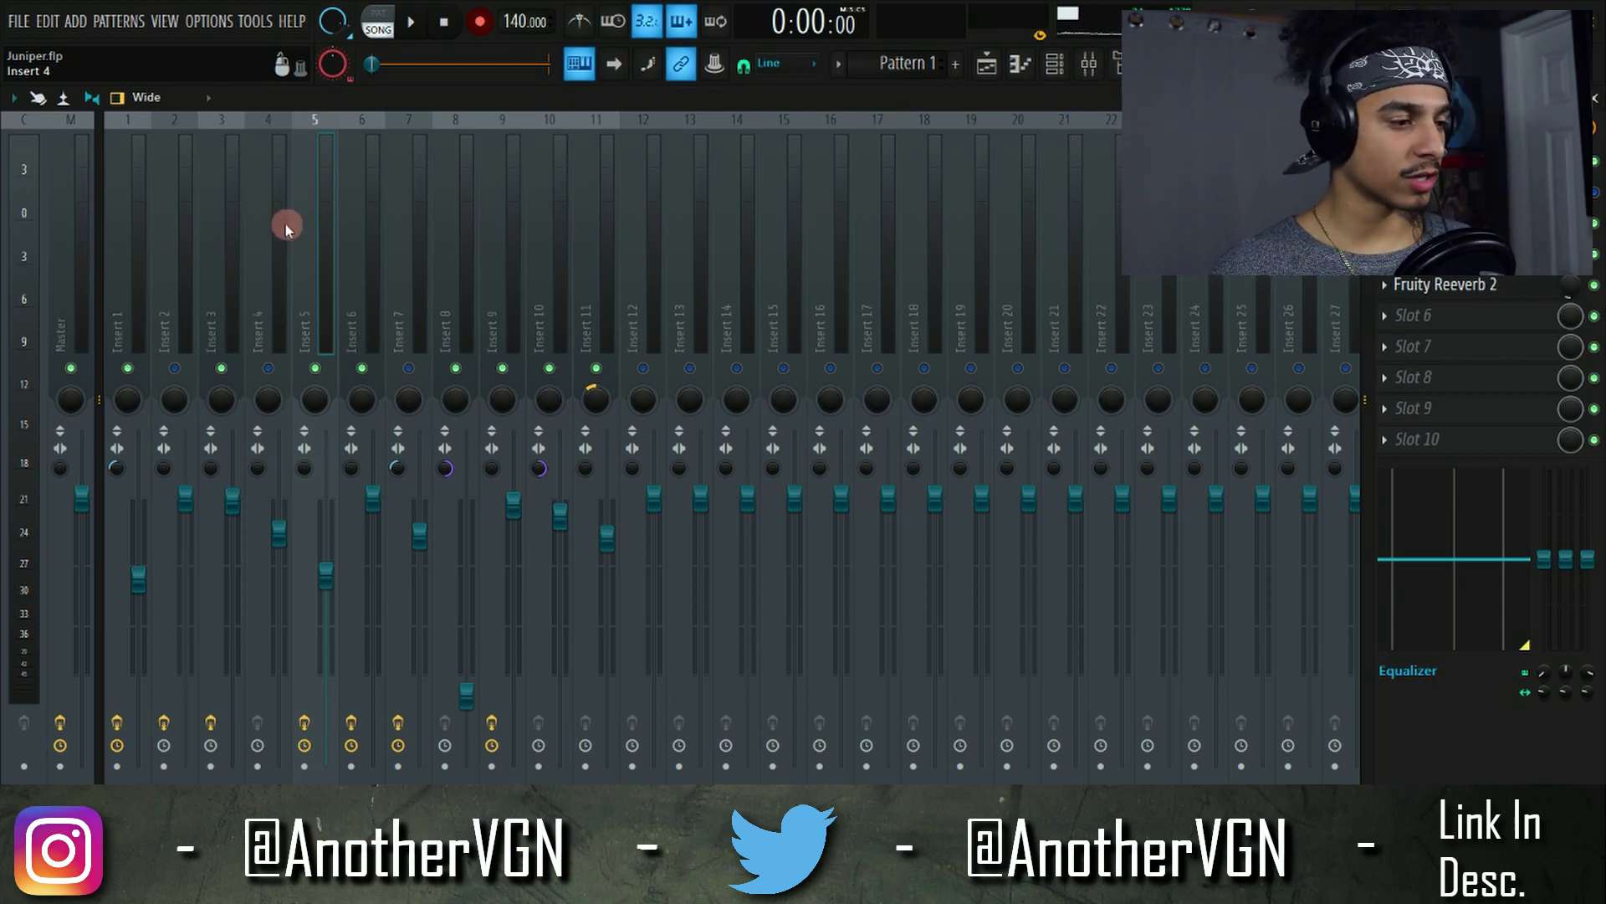
Step: Solo mixer Insert 3 and play it briefly while checking the channels in the Channel Rack
{"action": "left_click", "coordinate": [239, 316]}
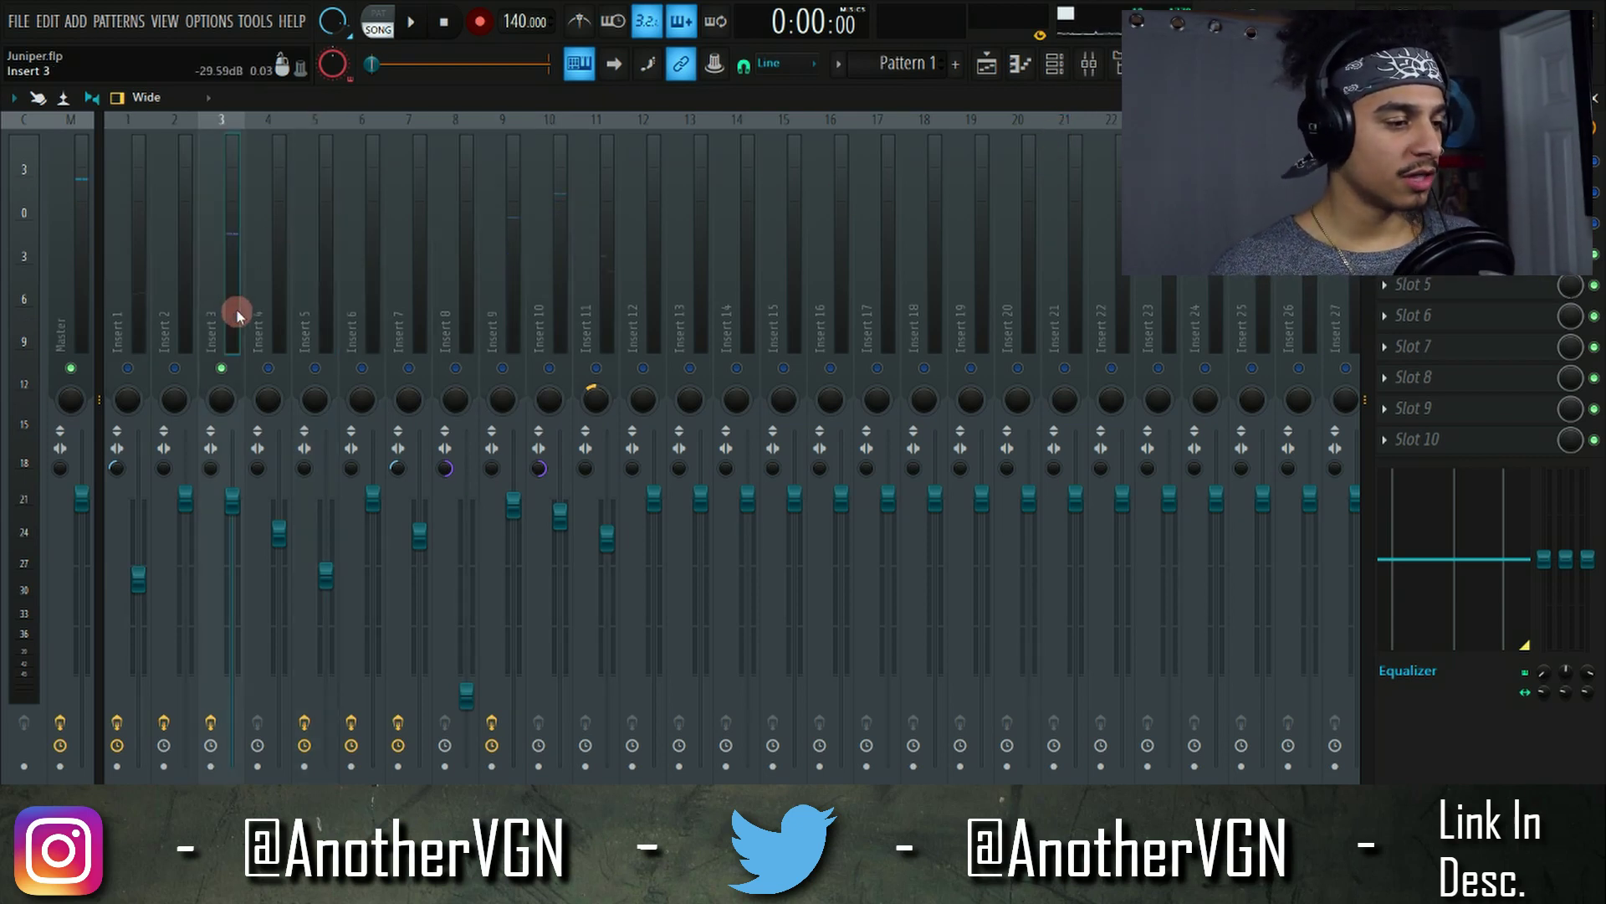
{"action": "key", "text": "F6"}
{"action": "key", "text": "space"}
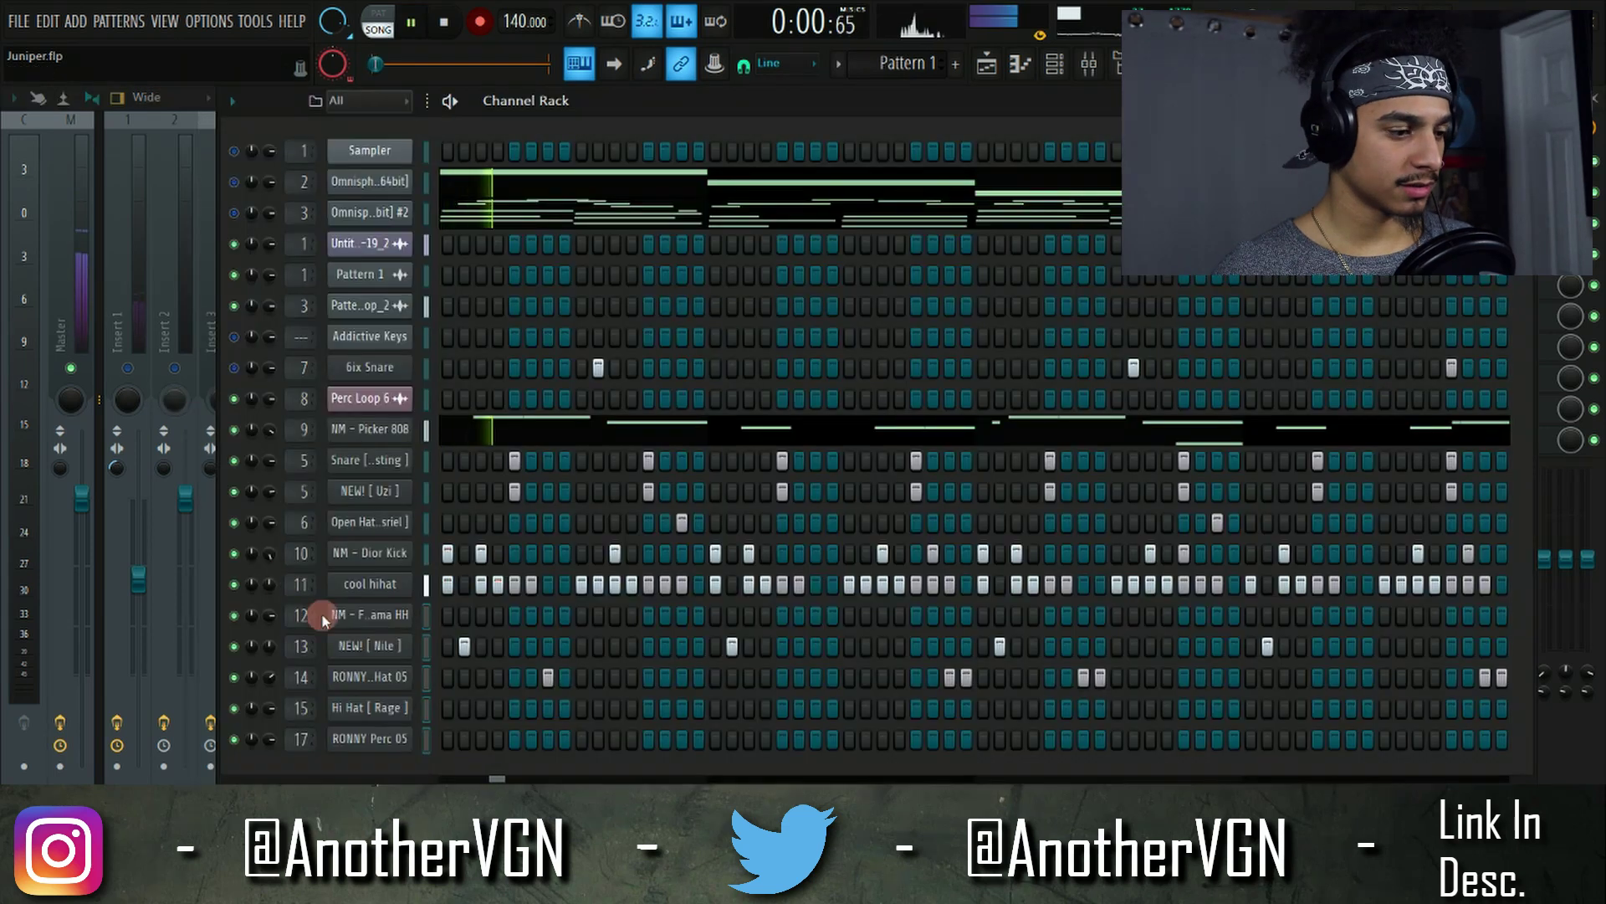
{"action": "key", "text": "space"}
{"action": "key", "text": "F6"}
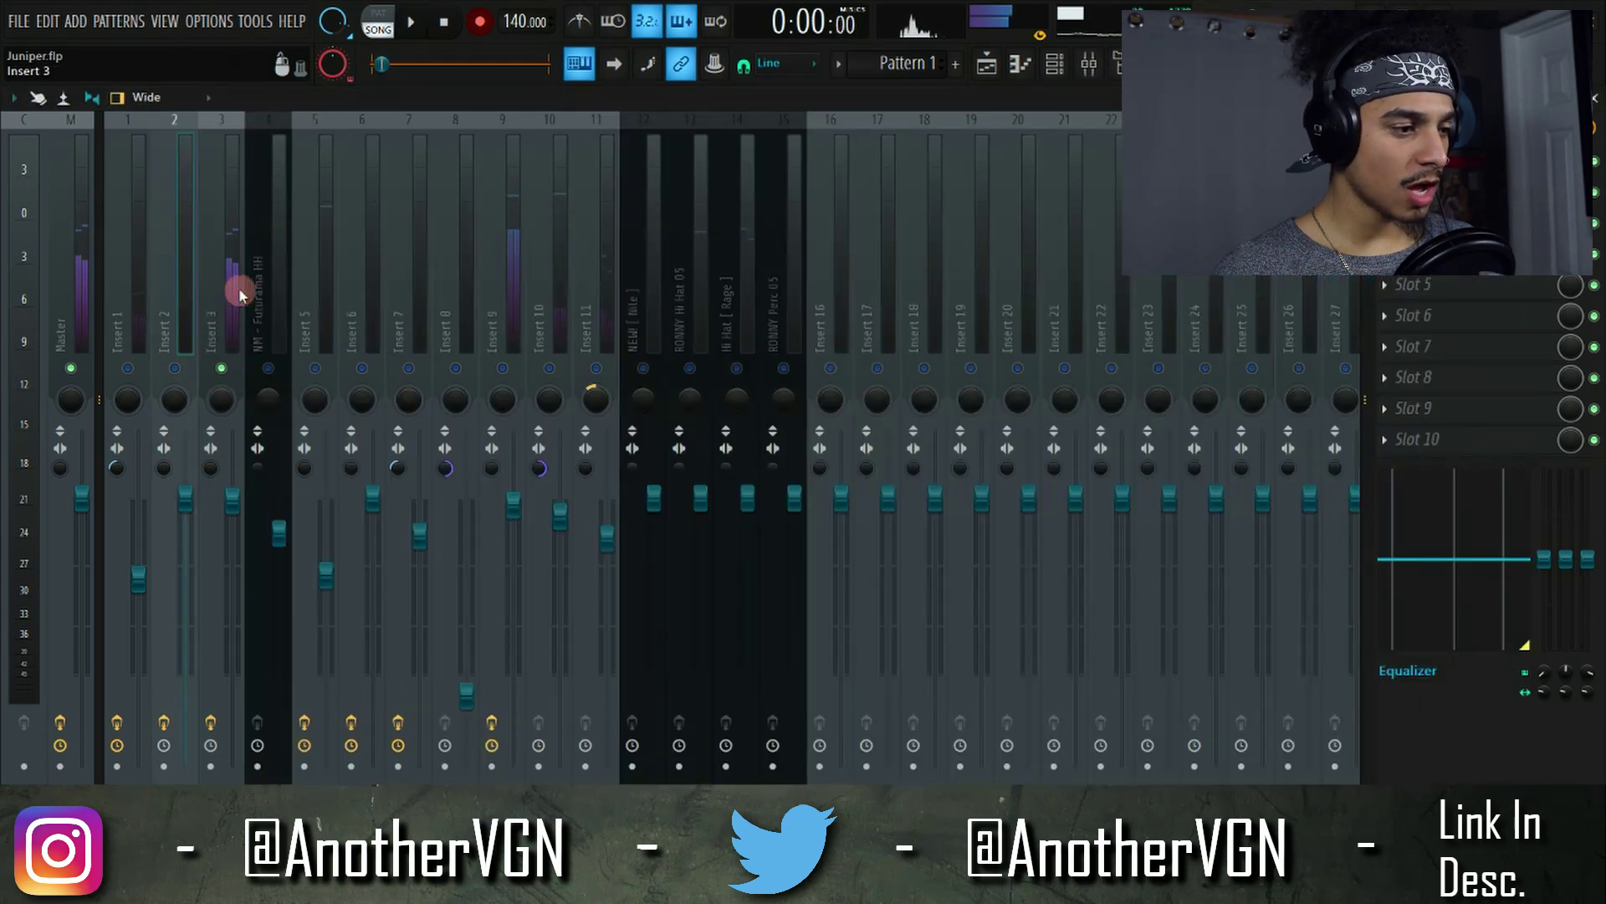
Step: Load Fruity Parametric EQ 2 into effect slot 4 of Insert 3 and audition the track with the EQ open
{"action": "left_click", "coordinate": [239, 288]}
{"action": "left_click", "coordinate": [1394, 276]}
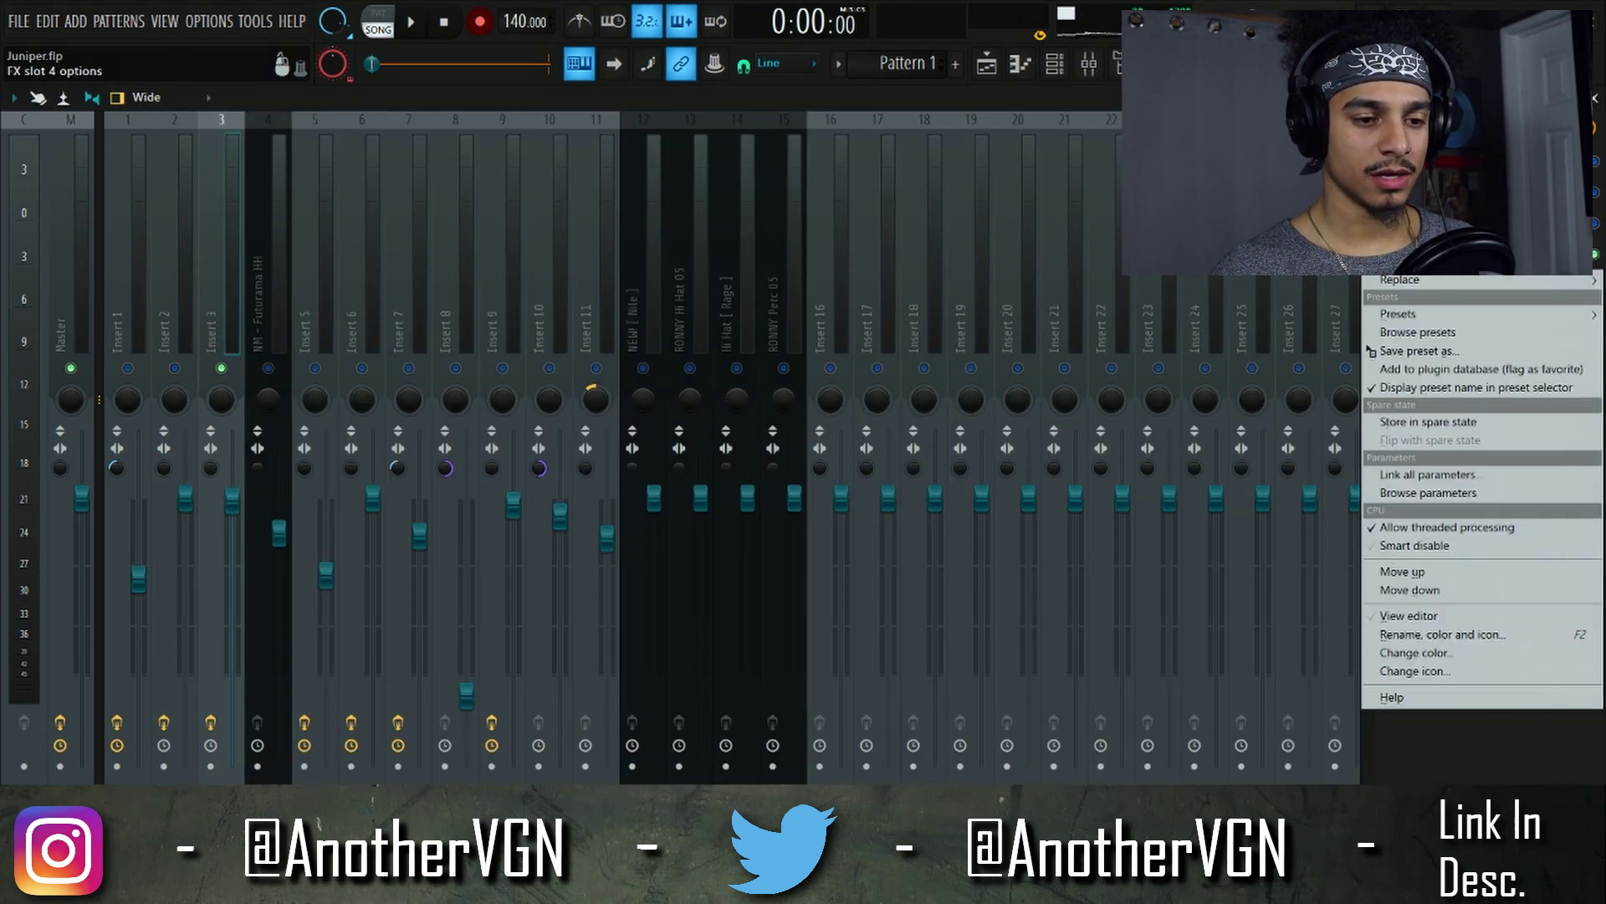
{"action": "mouse_move", "coordinate": [1405, 281]}
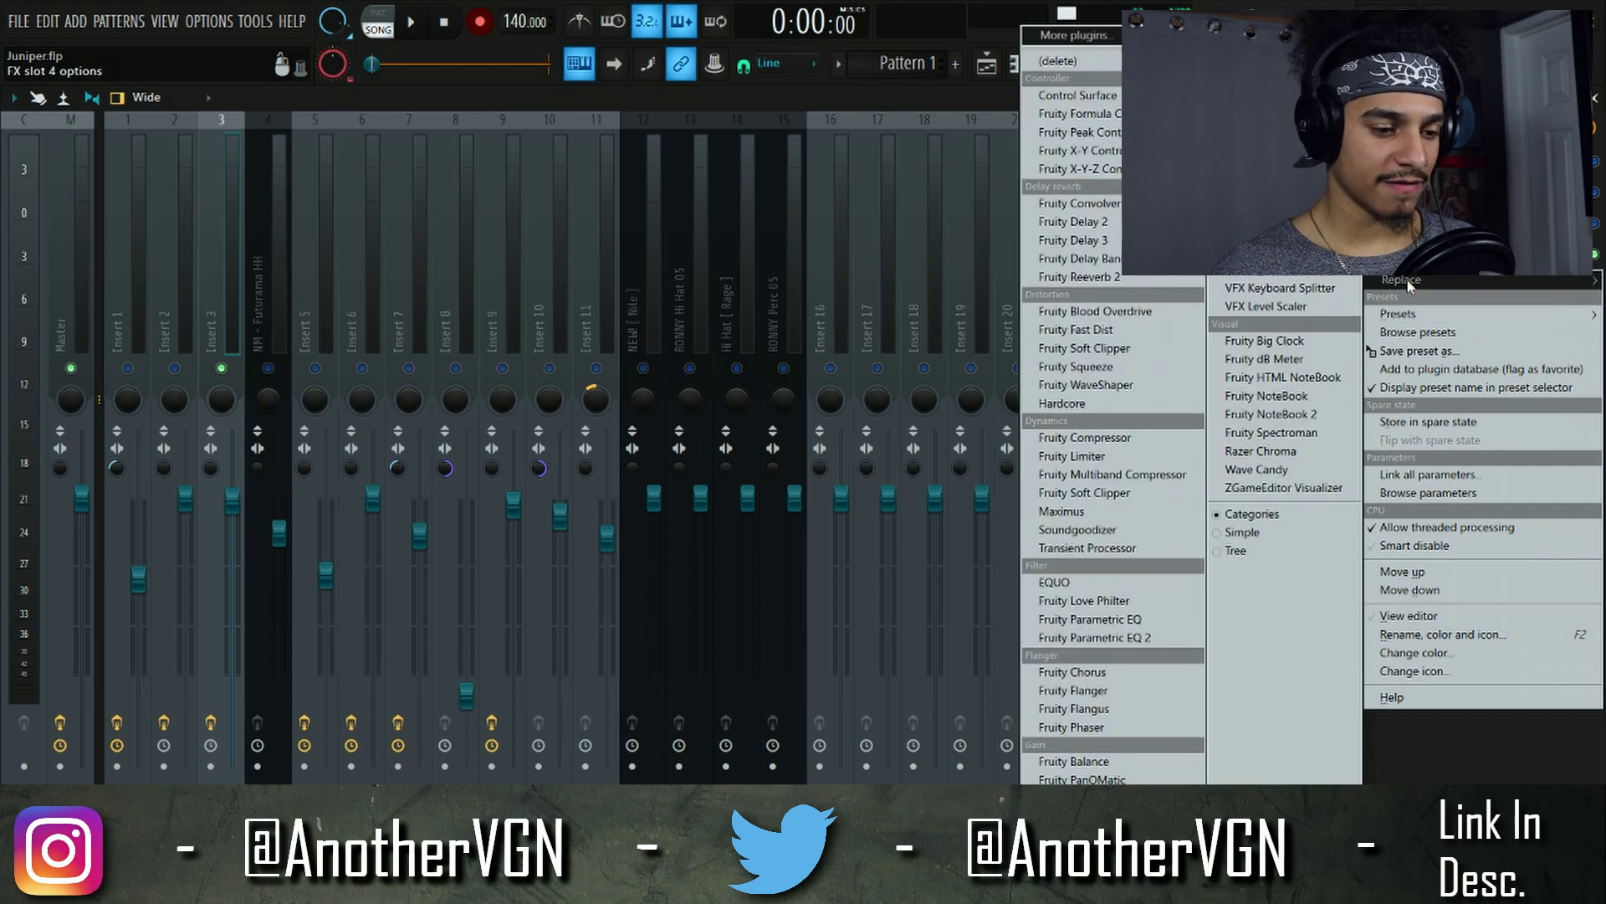
{"action": "left_click", "coordinate": [1113, 638]}
{"action": "left_click_drag", "start_coordinate": [552, 253], "coordinate": [1123, 288]}
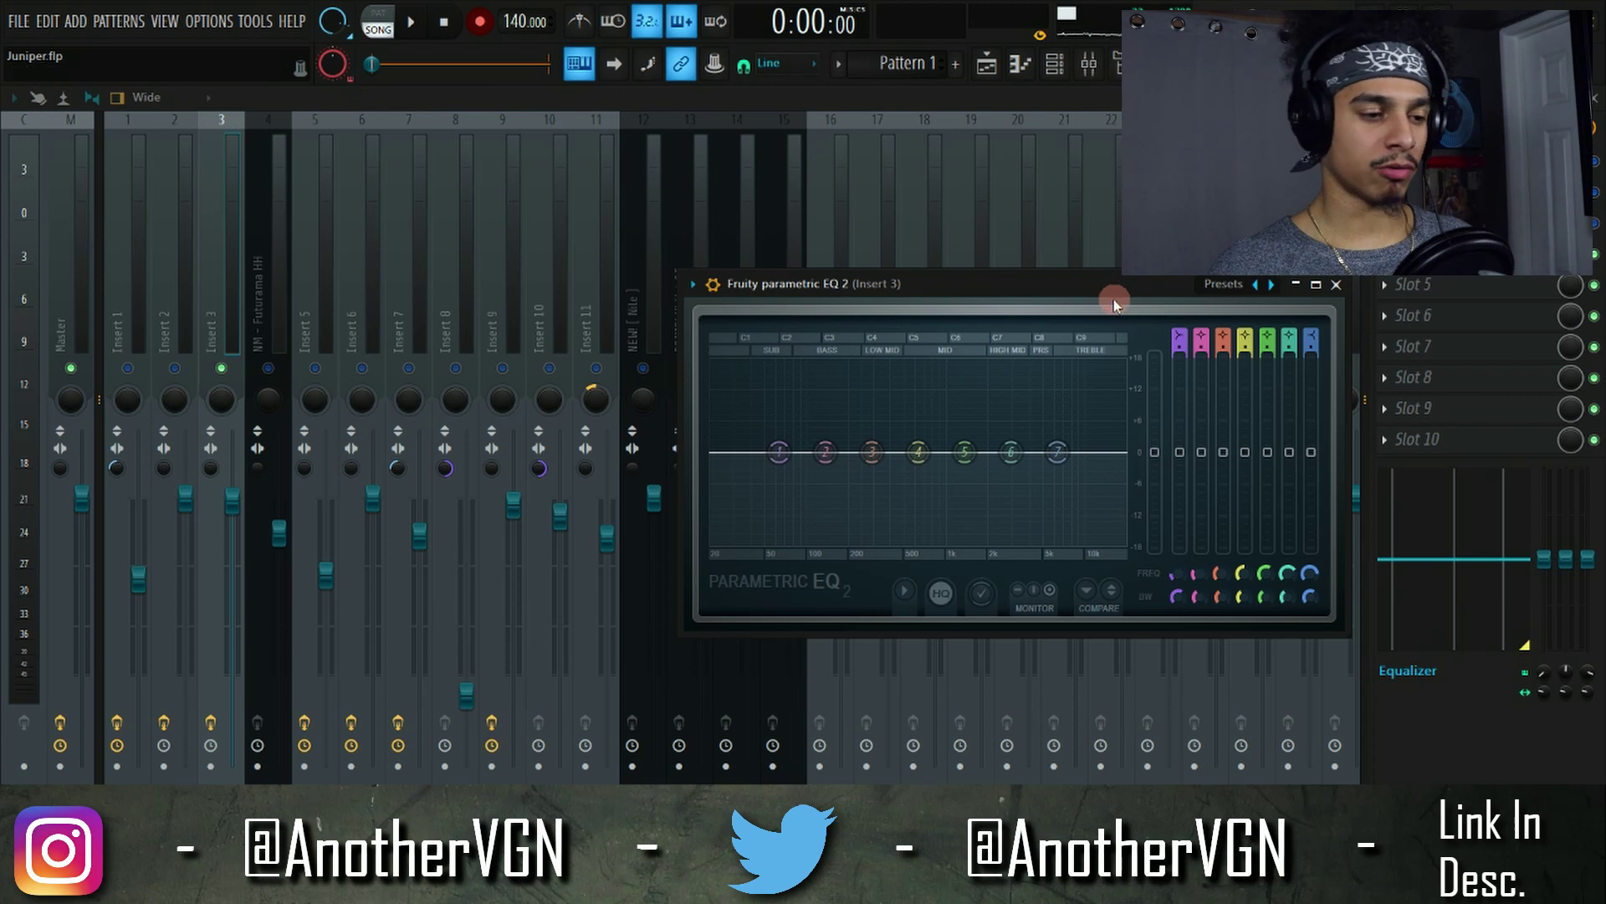
{"action": "key", "text": "space"}
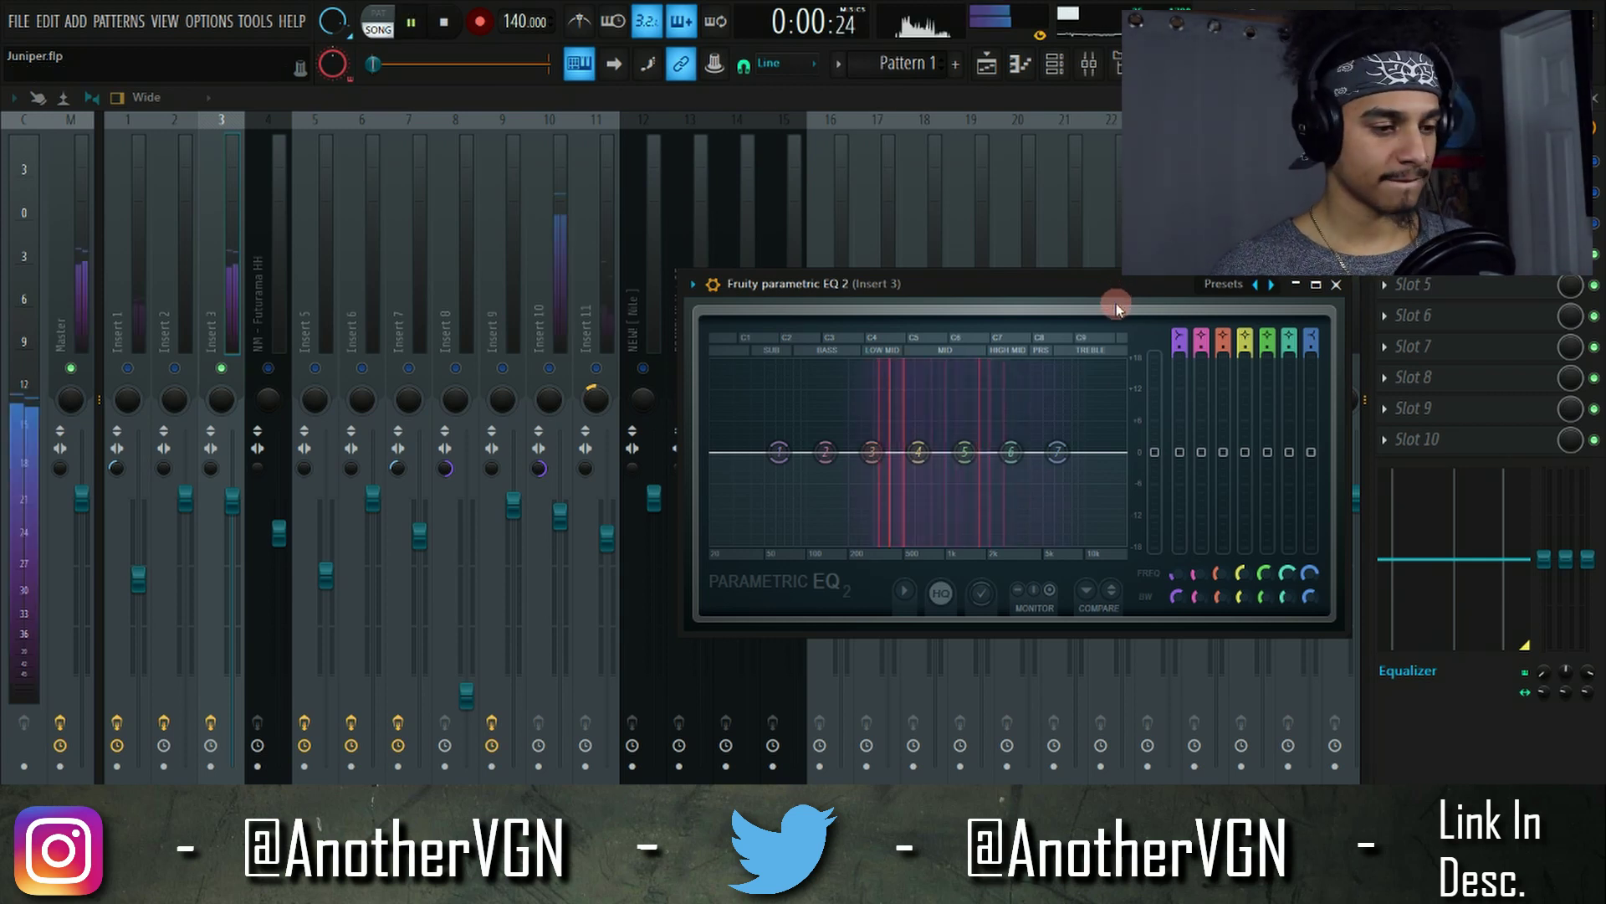
{"action": "left_click_drag", "start_coordinate": [1116, 302], "coordinate": [1001, 151]}
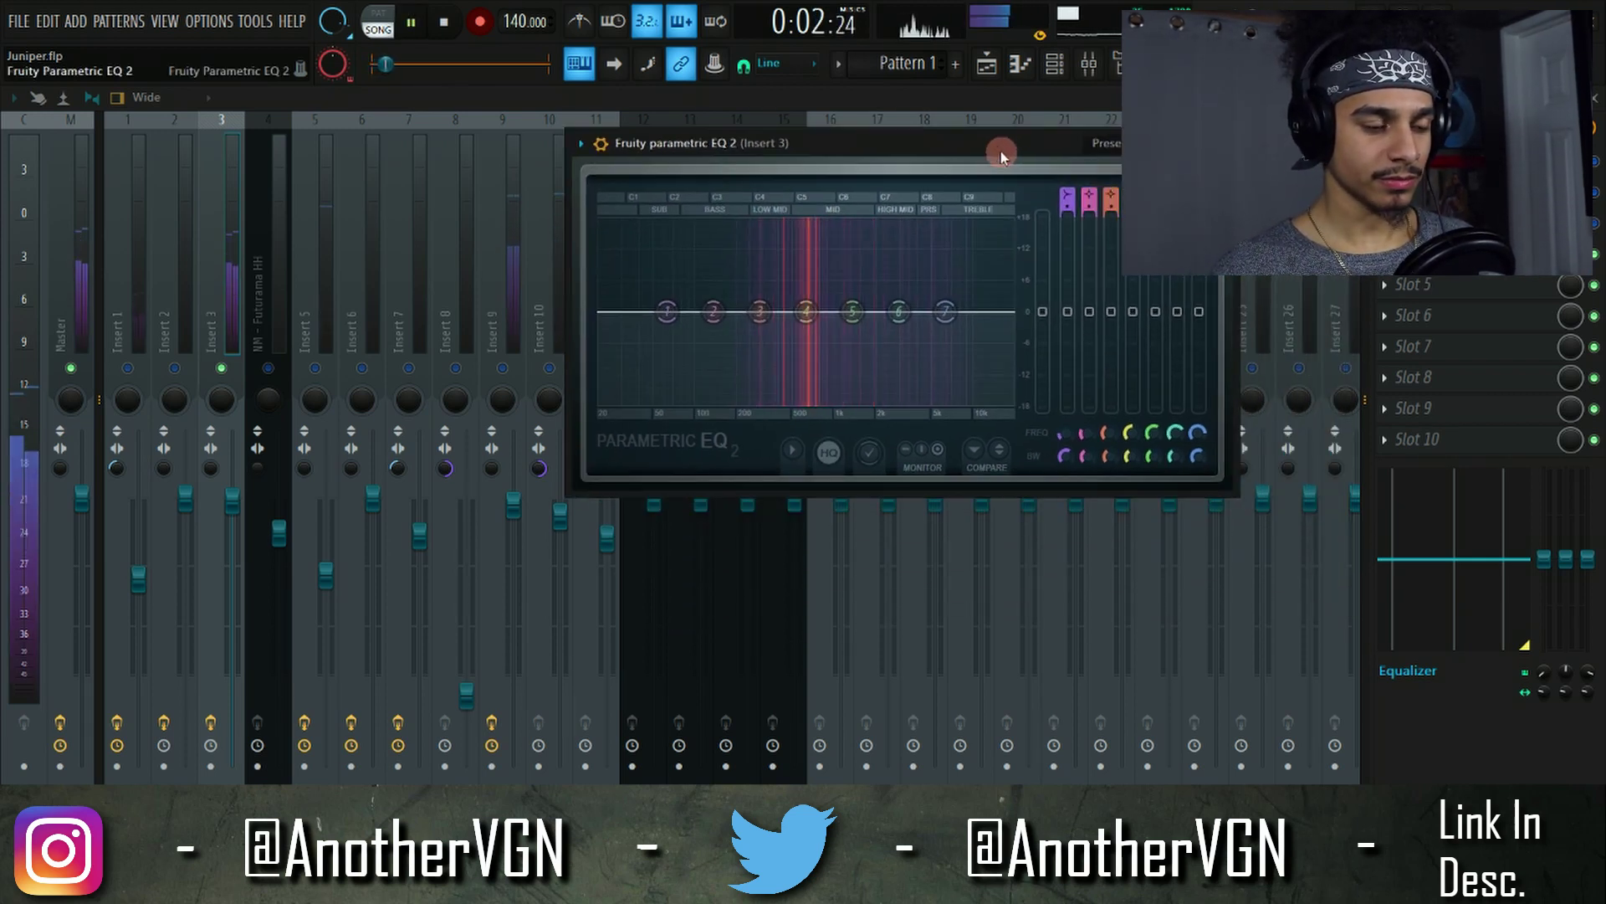
{"action": "key", "text": "space"}
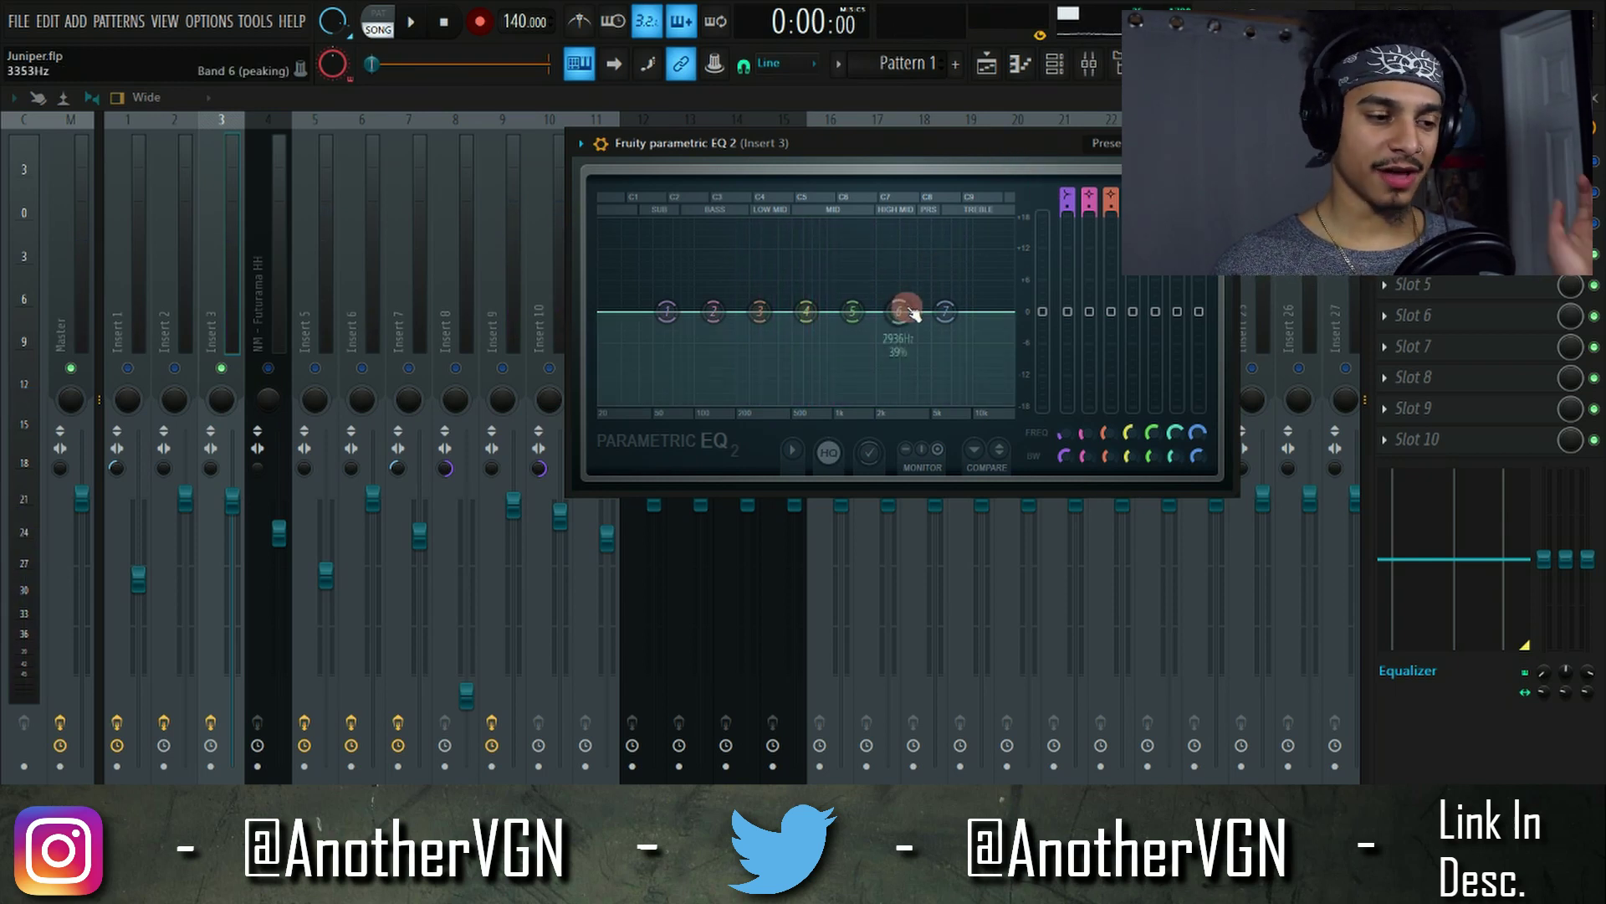
Step: Move EQ band 6 up to just above 5 kHz while auditioning the soloed track
{"action": "key", "text": "space"}
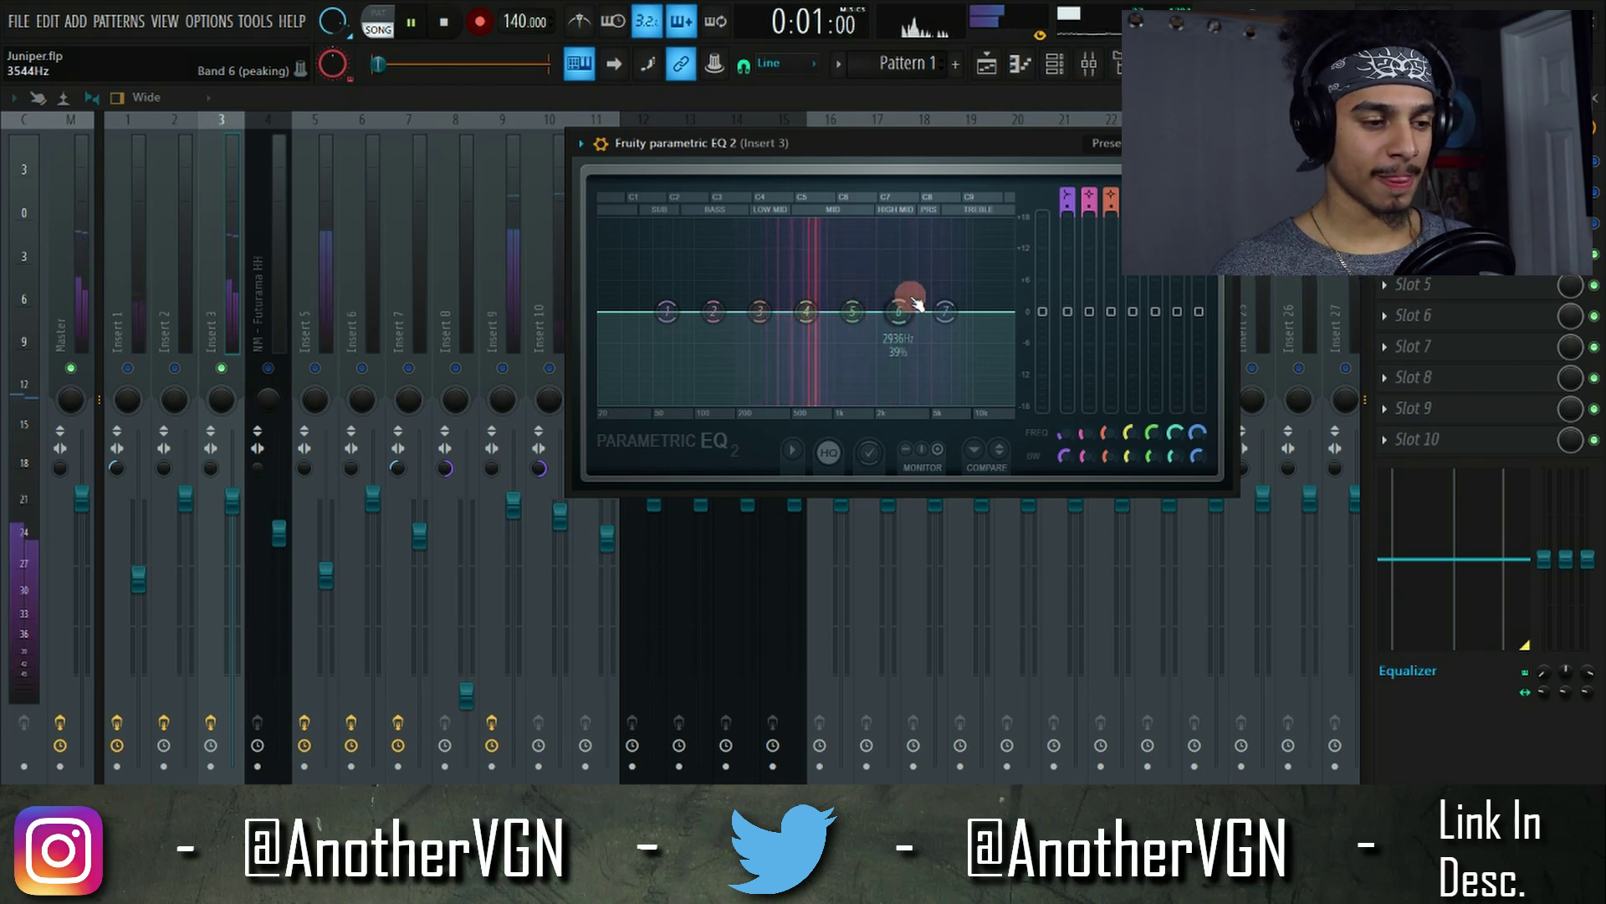
{"action": "left_click_drag", "start_coordinate": [919, 152], "coordinate": [926, 148]}
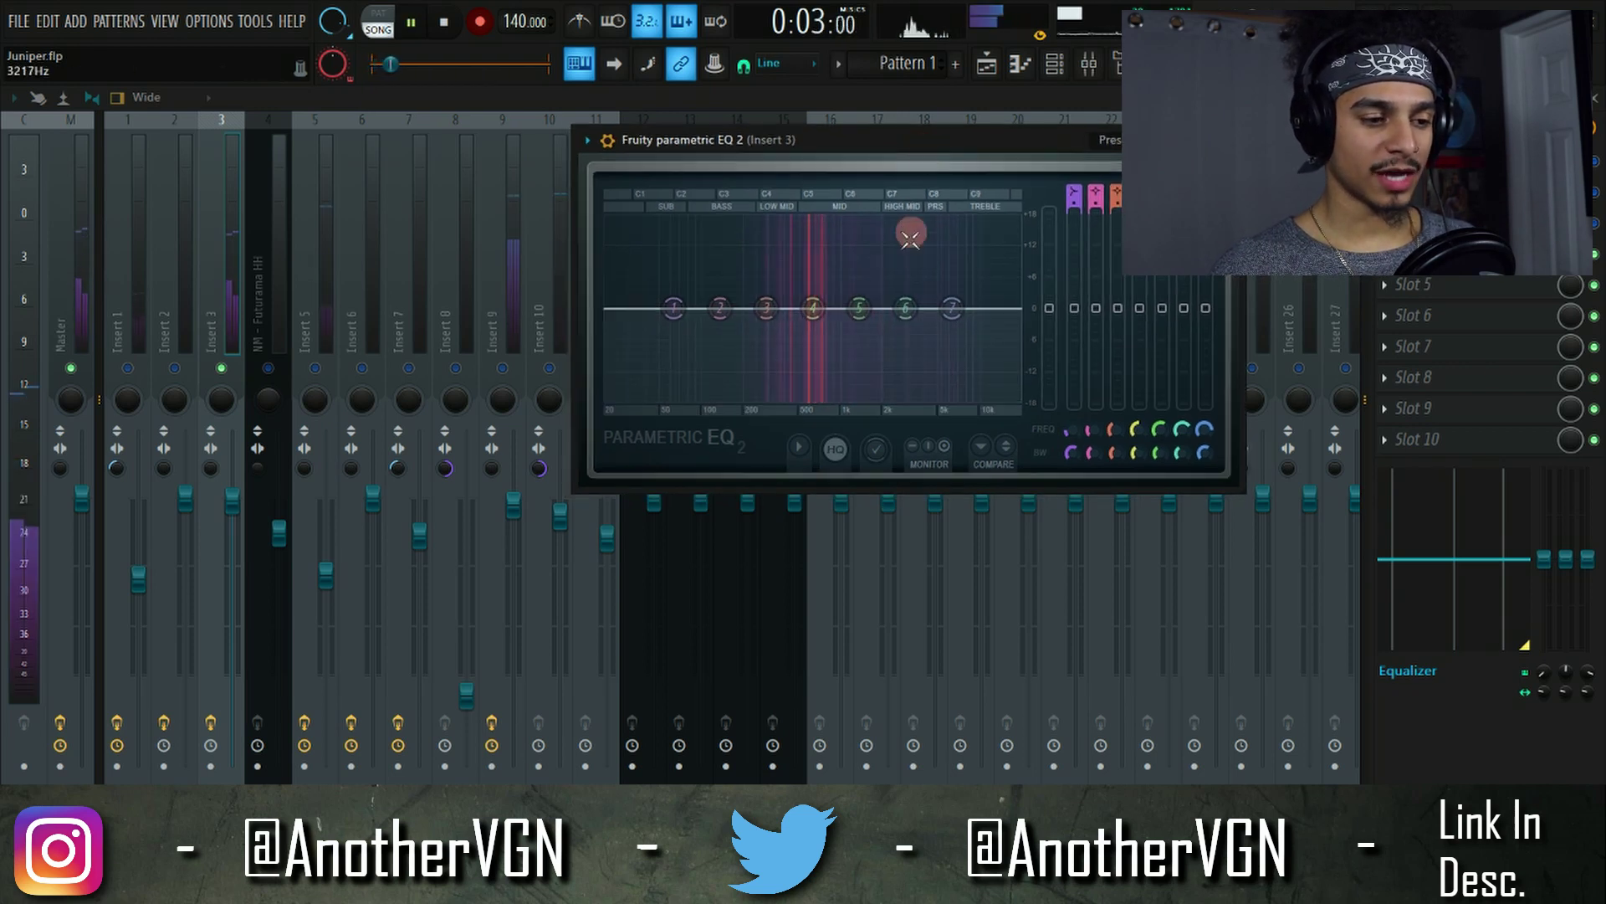
{"action": "left_click_drag", "start_coordinate": [907, 309], "coordinate": [936, 410]}
{"action": "key", "text": "space"}
{"action": "key", "text": "space"}
{"action": "key", "text": "space"}
Step: Set EQ band 1's order to Steep 8 and pull the shelf down to cut the lows below about 128 Hz
{"action": "right_click", "coordinate": [673, 308]}
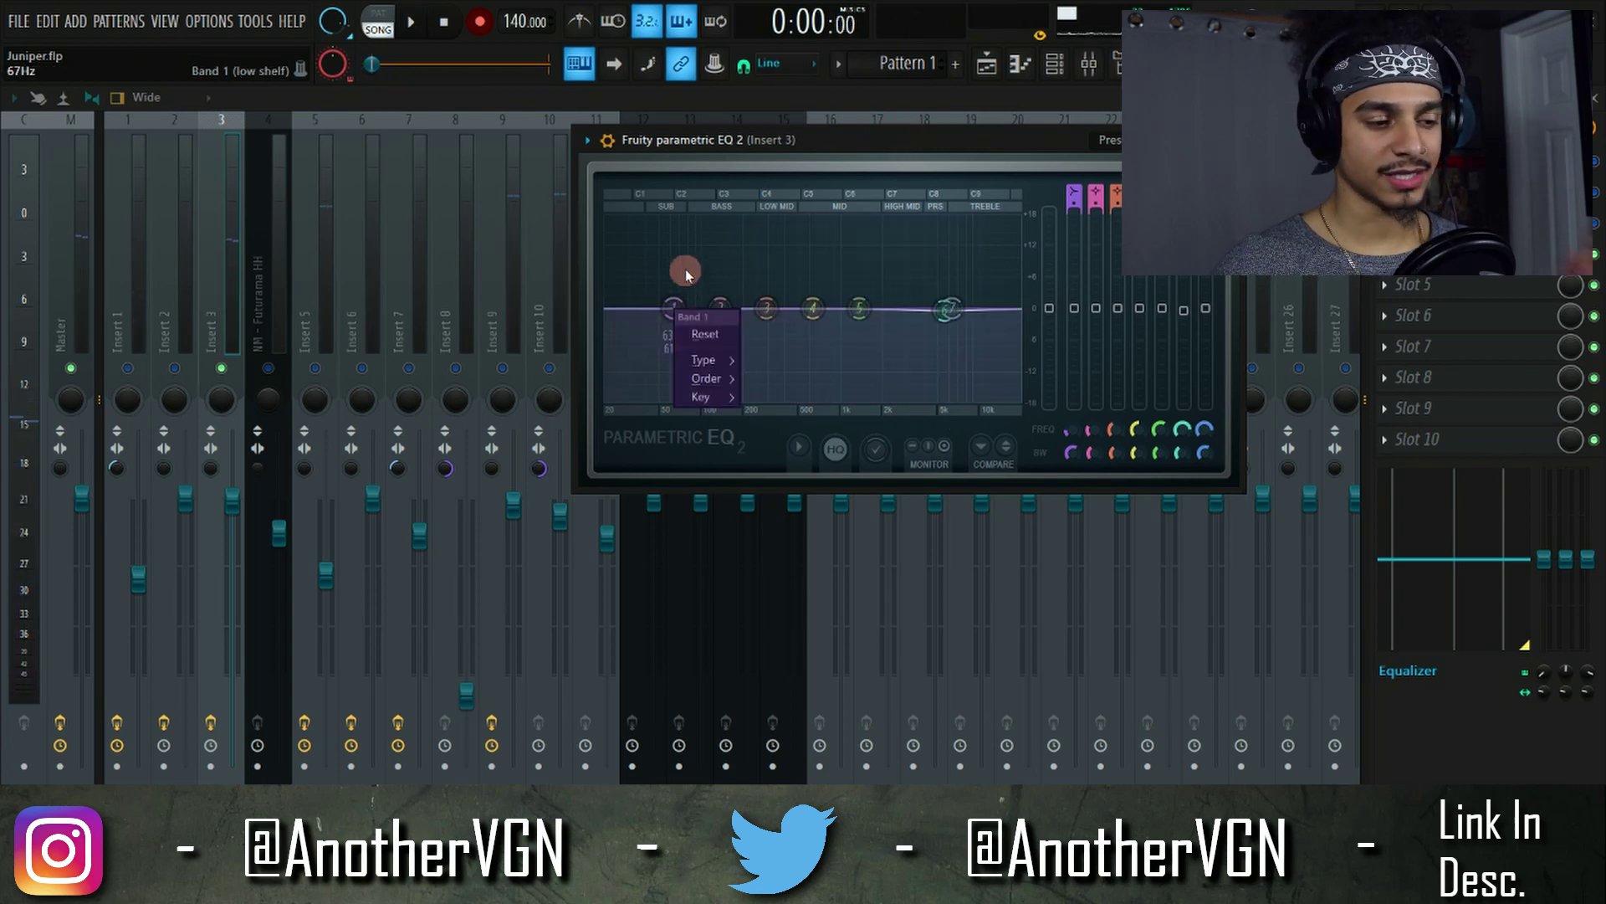
{"action": "left_click", "coordinate": [686, 268]}
{"action": "right_click", "coordinate": [676, 305]}
{"action": "mouse_move", "coordinate": [695, 385]}
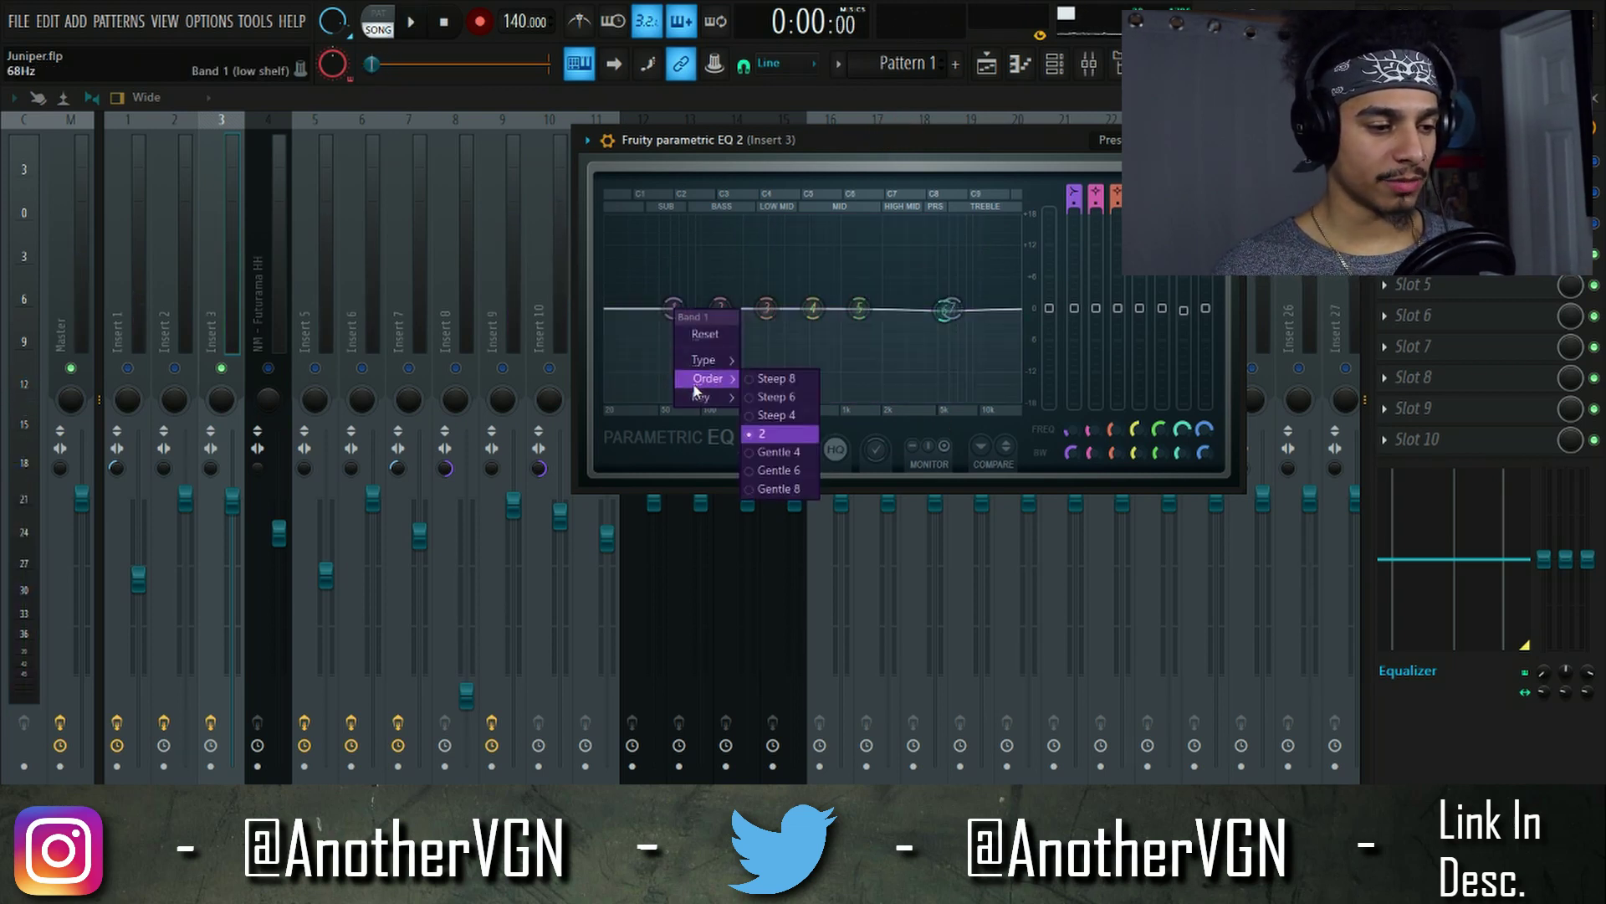
{"action": "left_click", "coordinate": [775, 379]}
{"action": "left_click_drag", "start_coordinate": [673, 311], "coordinate": [716, 402]}
{"action": "key", "text": "space"}
Step: Change band 1's type to High pass and raise its cutoff to about 333 Hz, checking it during playback
{"action": "right_click", "coordinate": [716, 402]}
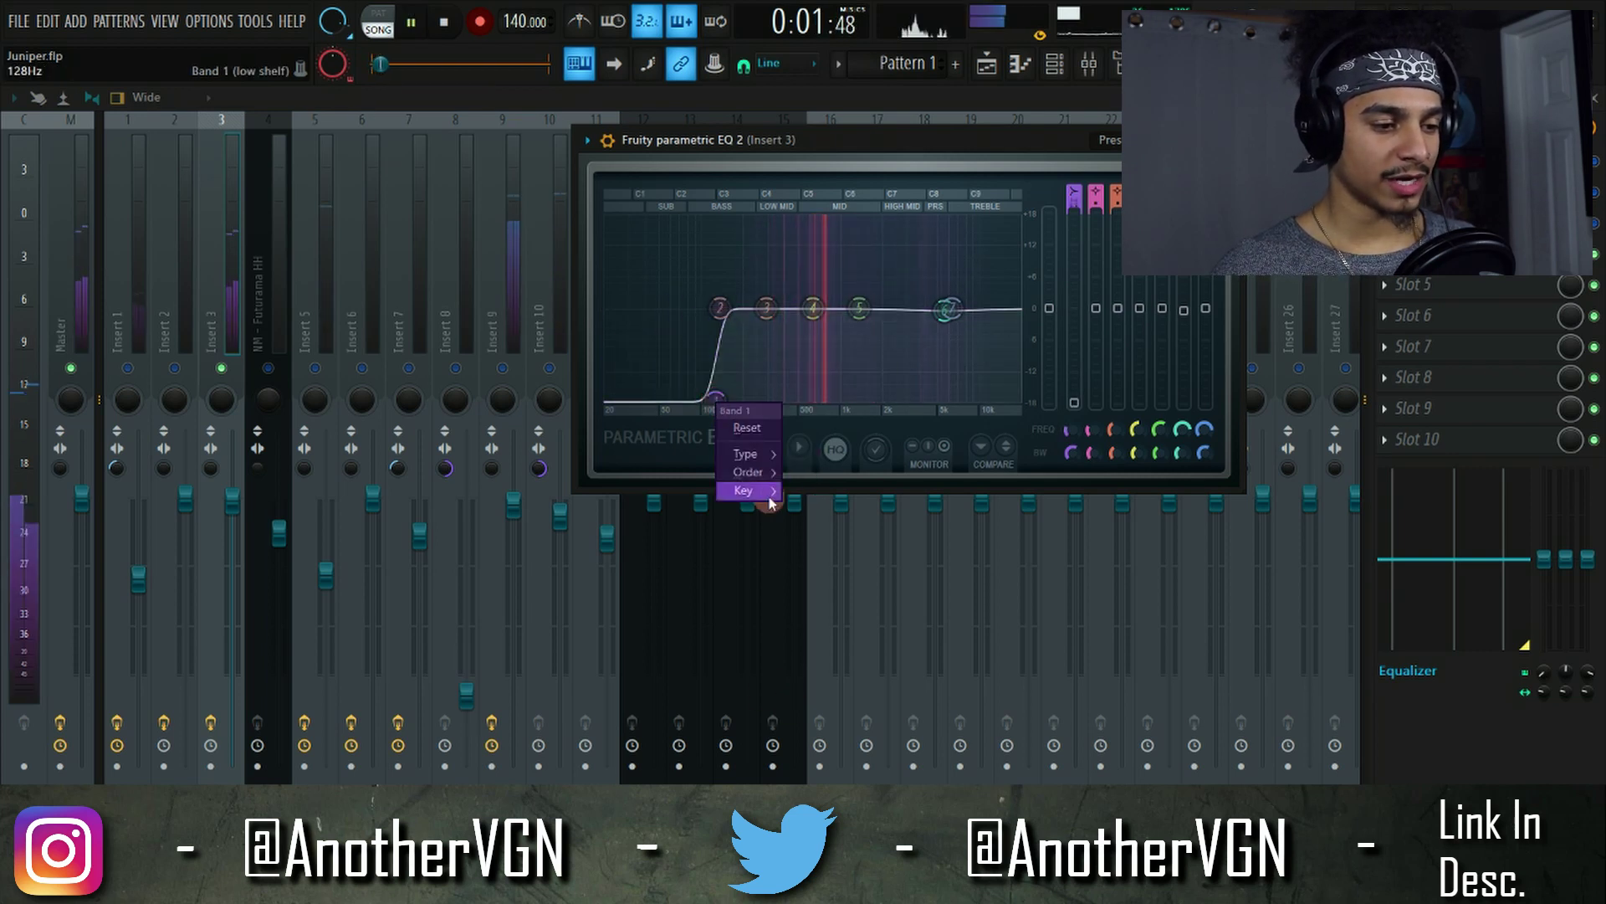
{"action": "mouse_move", "coordinate": [763, 474]}
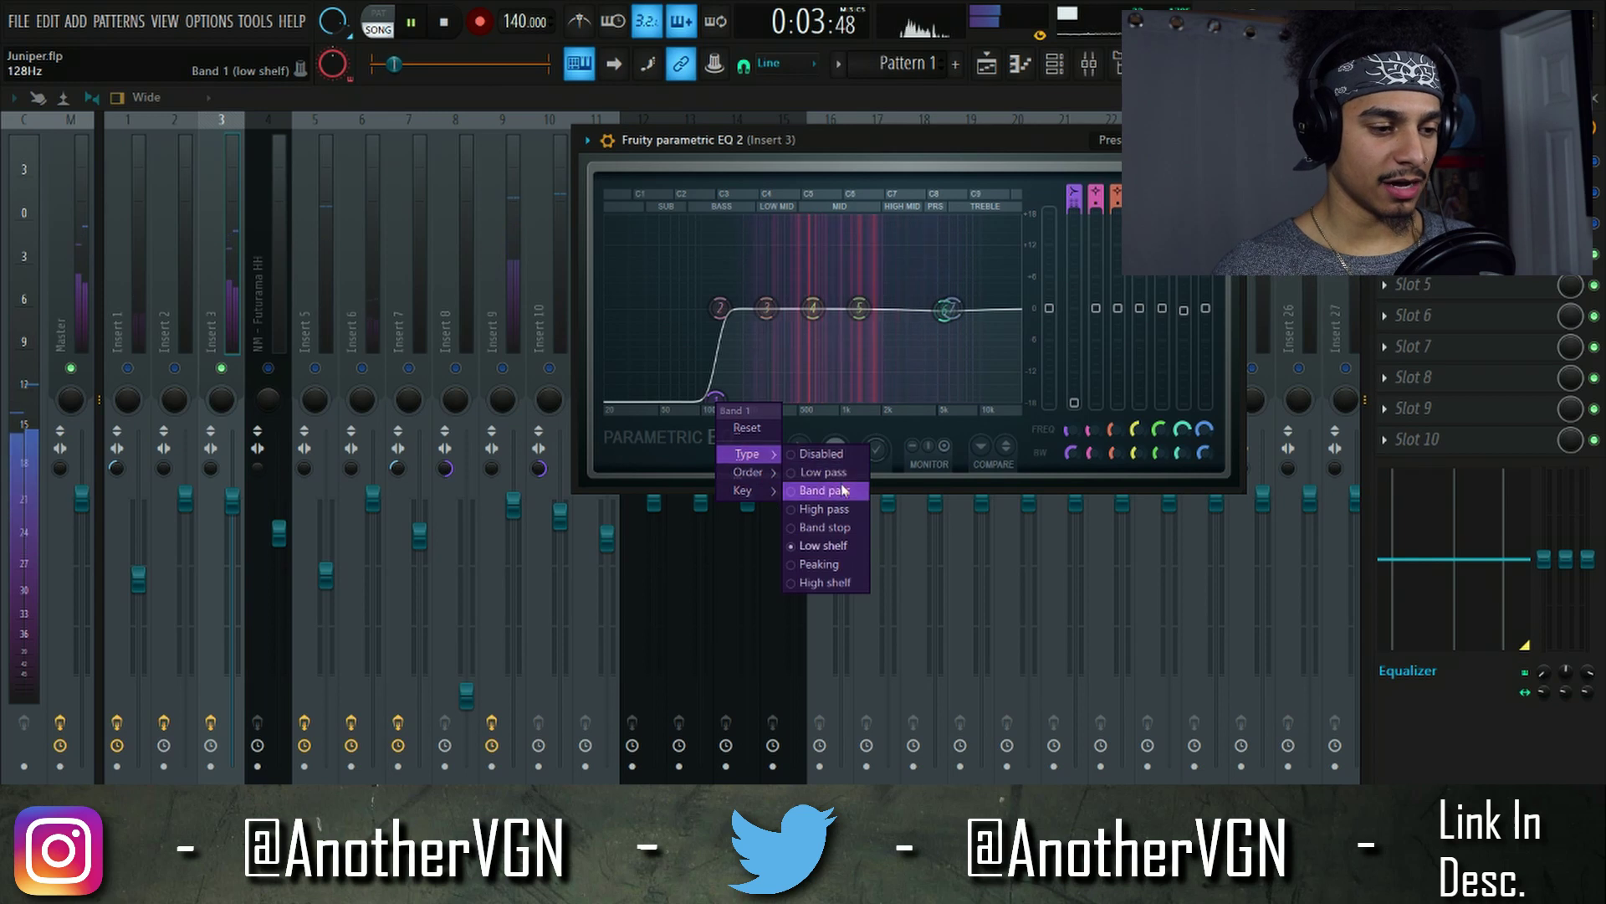
{"action": "left_click", "coordinate": [848, 509]}
{"action": "left_click_drag", "start_coordinate": [718, 308], "coordinate": [750, 308]}
{"action": "key", "text": "space"}
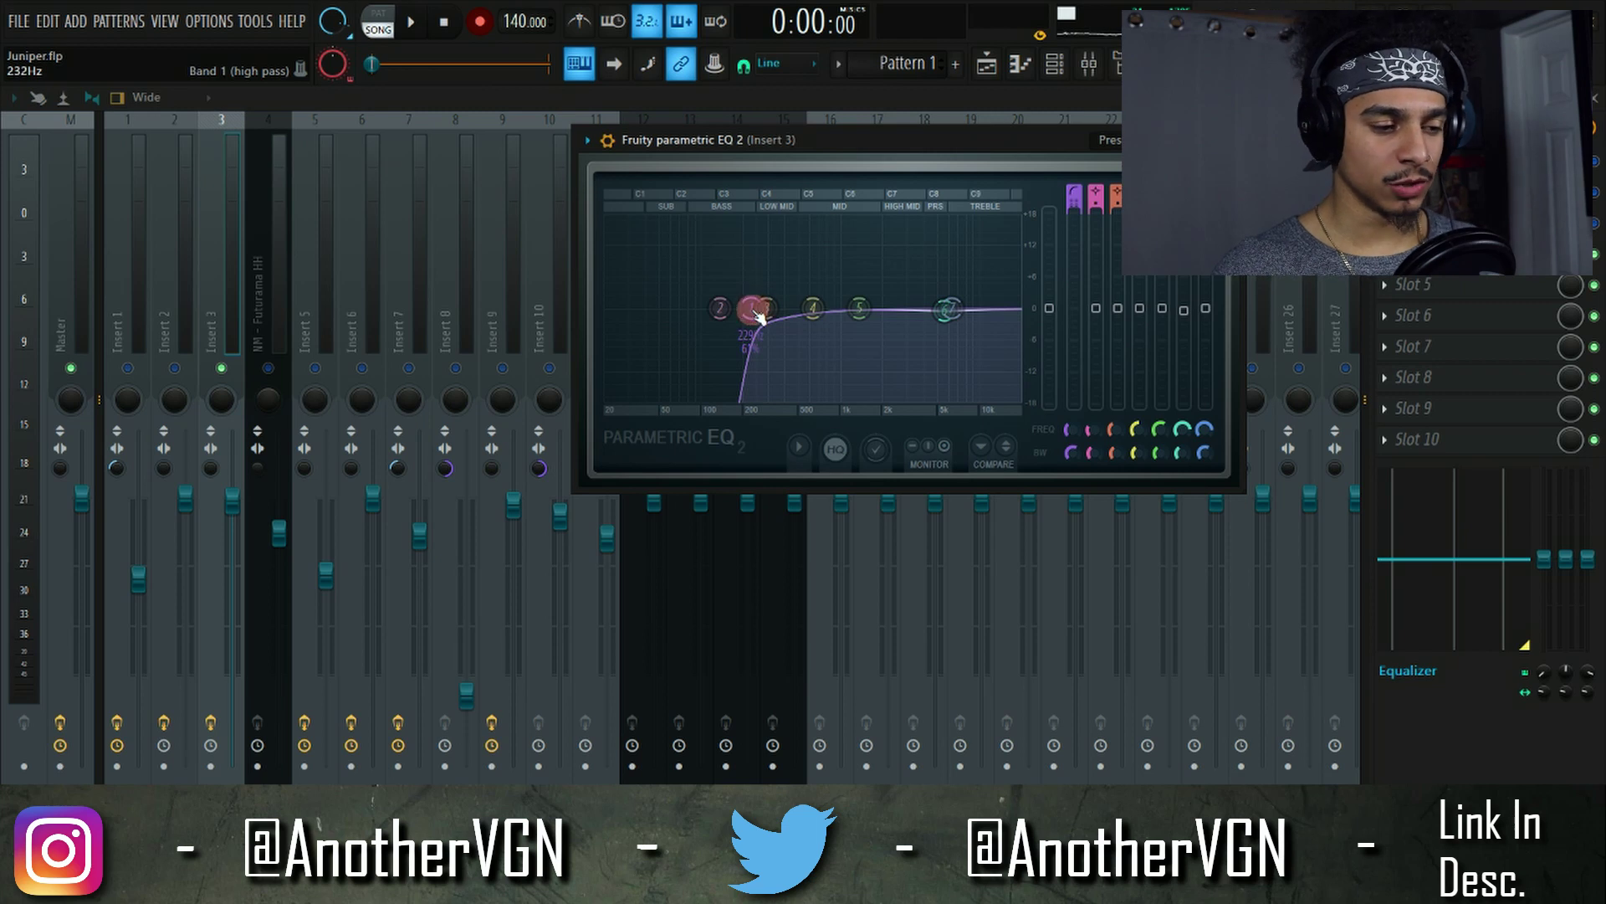
{"action": "left_click_drag", "start_coordinate": [751, 308], "coordinate": [820, 311]}
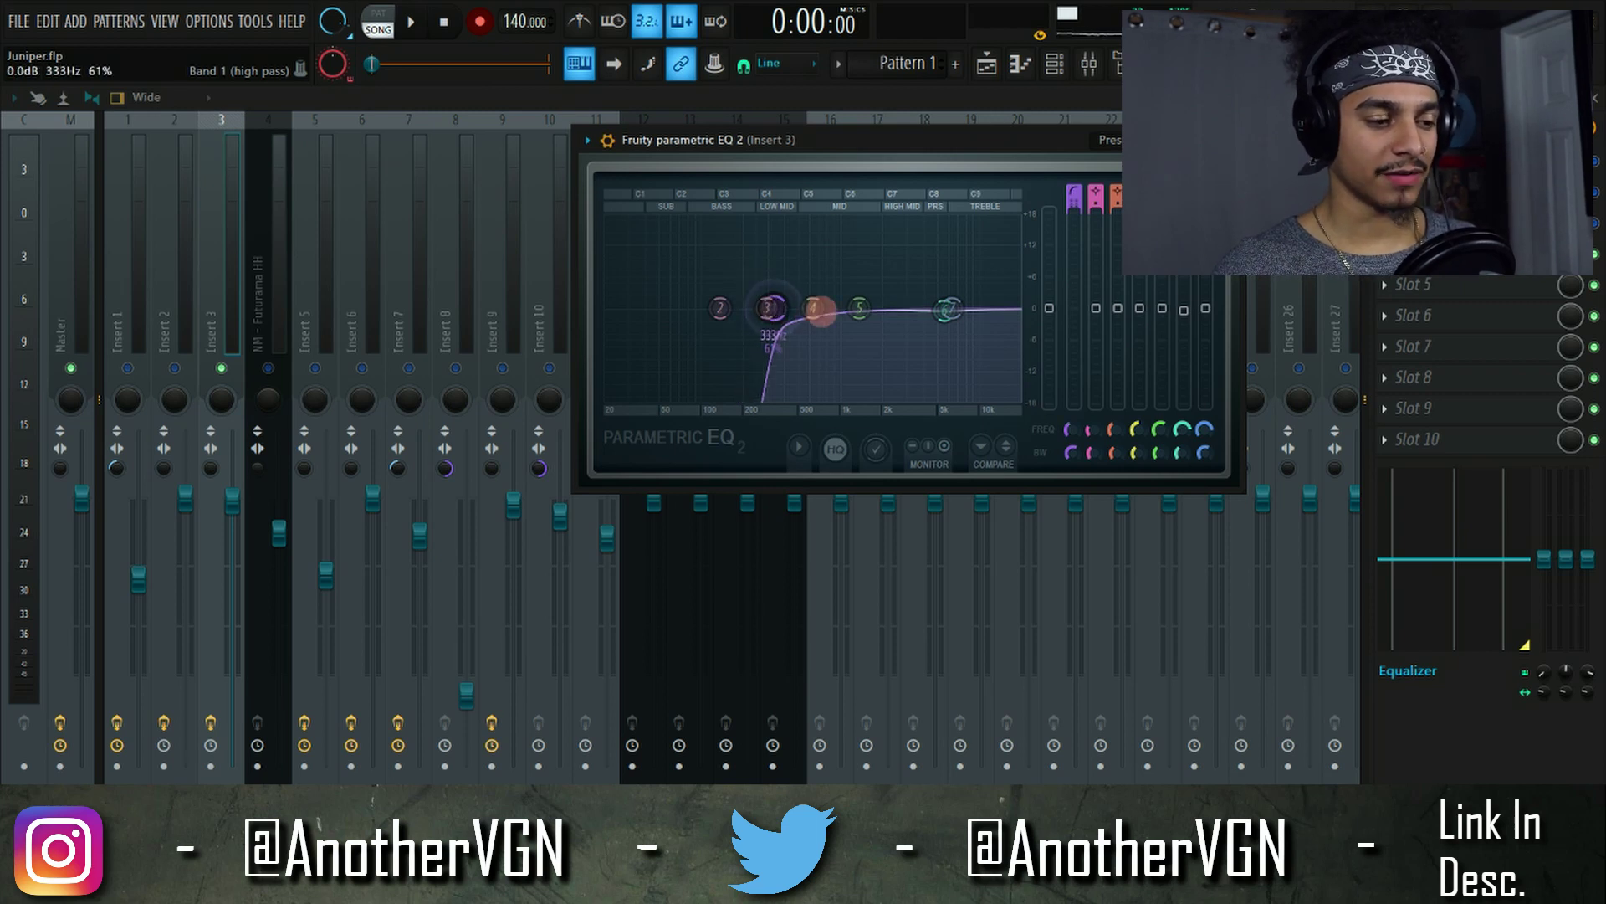
{"action": "key", "text": "space"}
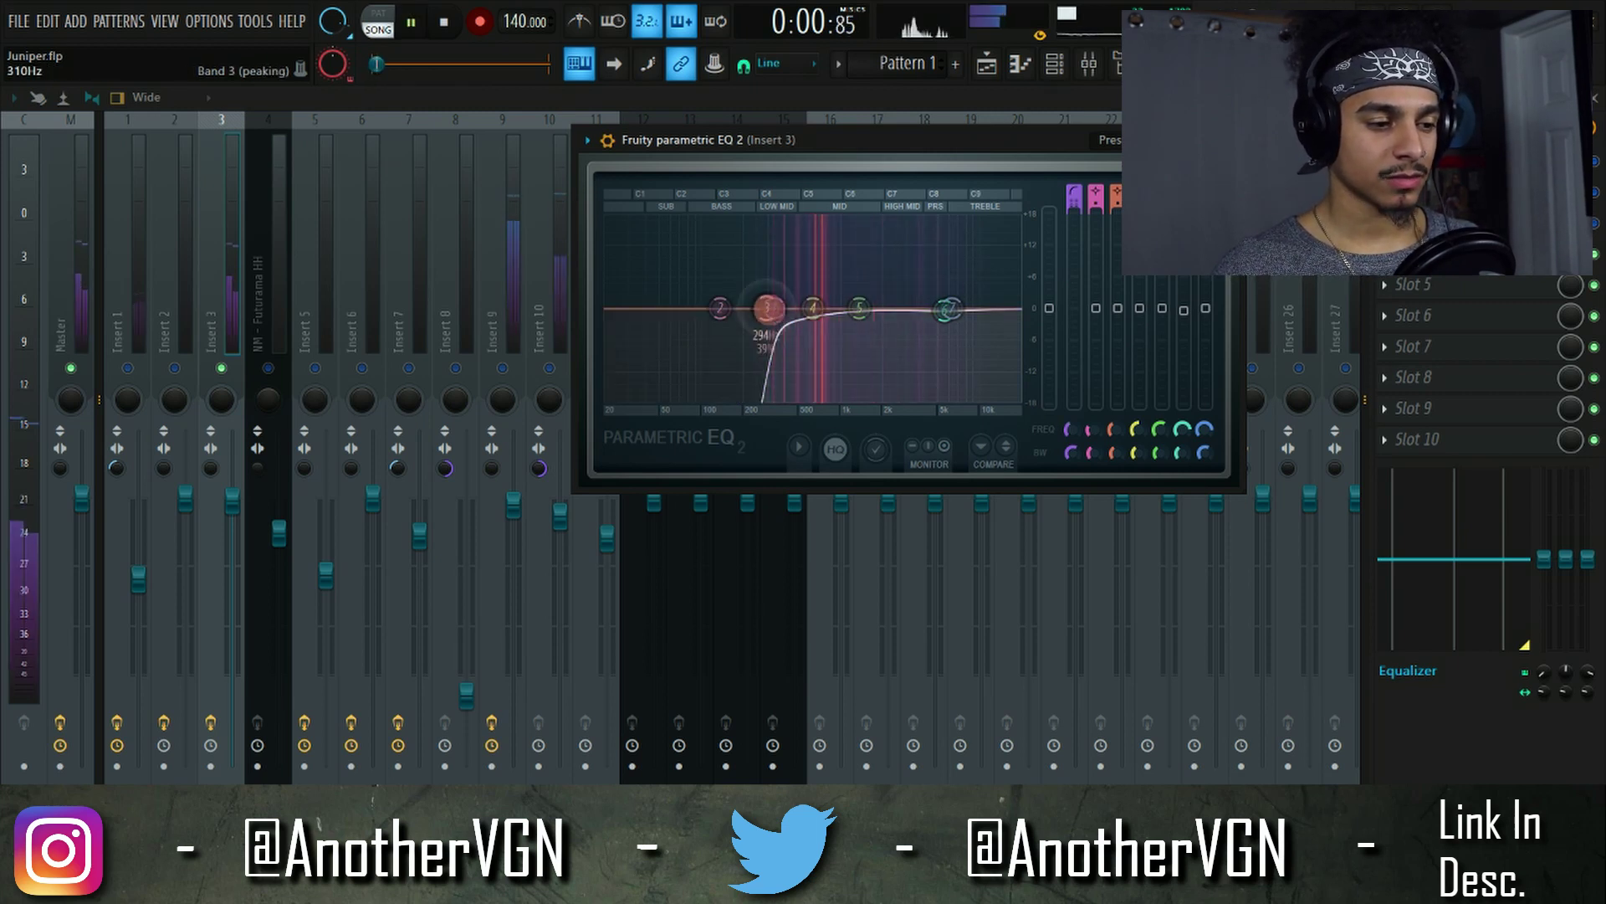
{"action": "key", "text": "space"}
Step: Sweep band 1's high-pass cutoff during playback and settle it around 270 Hz, moving band 3 beside band 2
{"action": "left_click_drag", "start_coordinate": [774, 311], "coordinate": [952, 350]}
{"action": "key", "text": "space"}
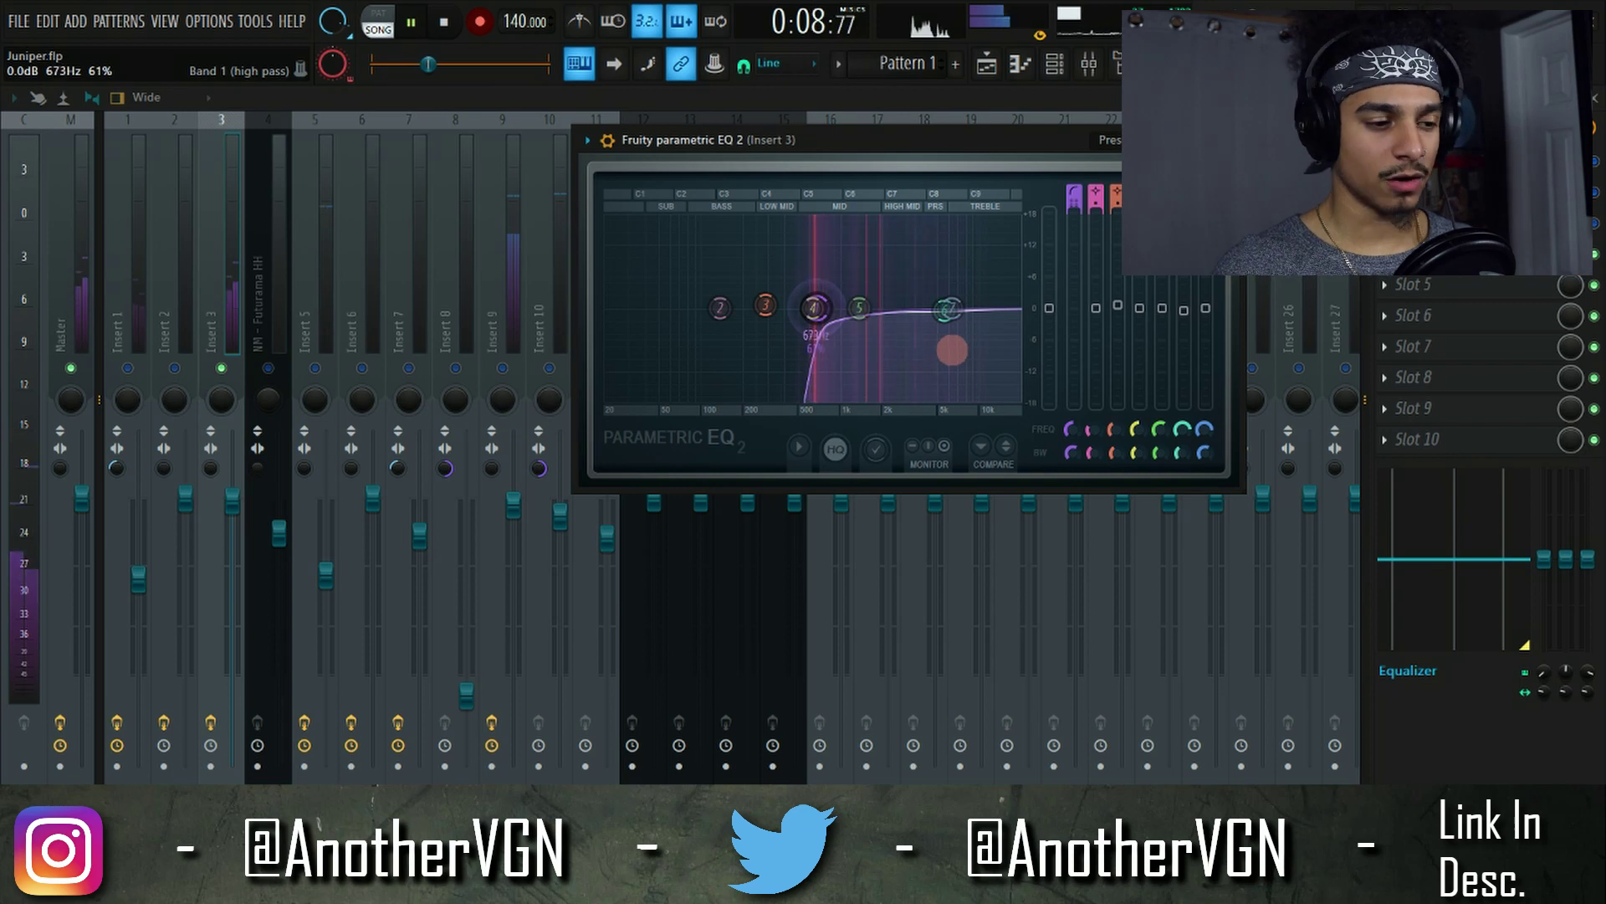
{"action": "left_click_drag", "start_coordinate": [952, 350], "coordinate": [910, 356]}
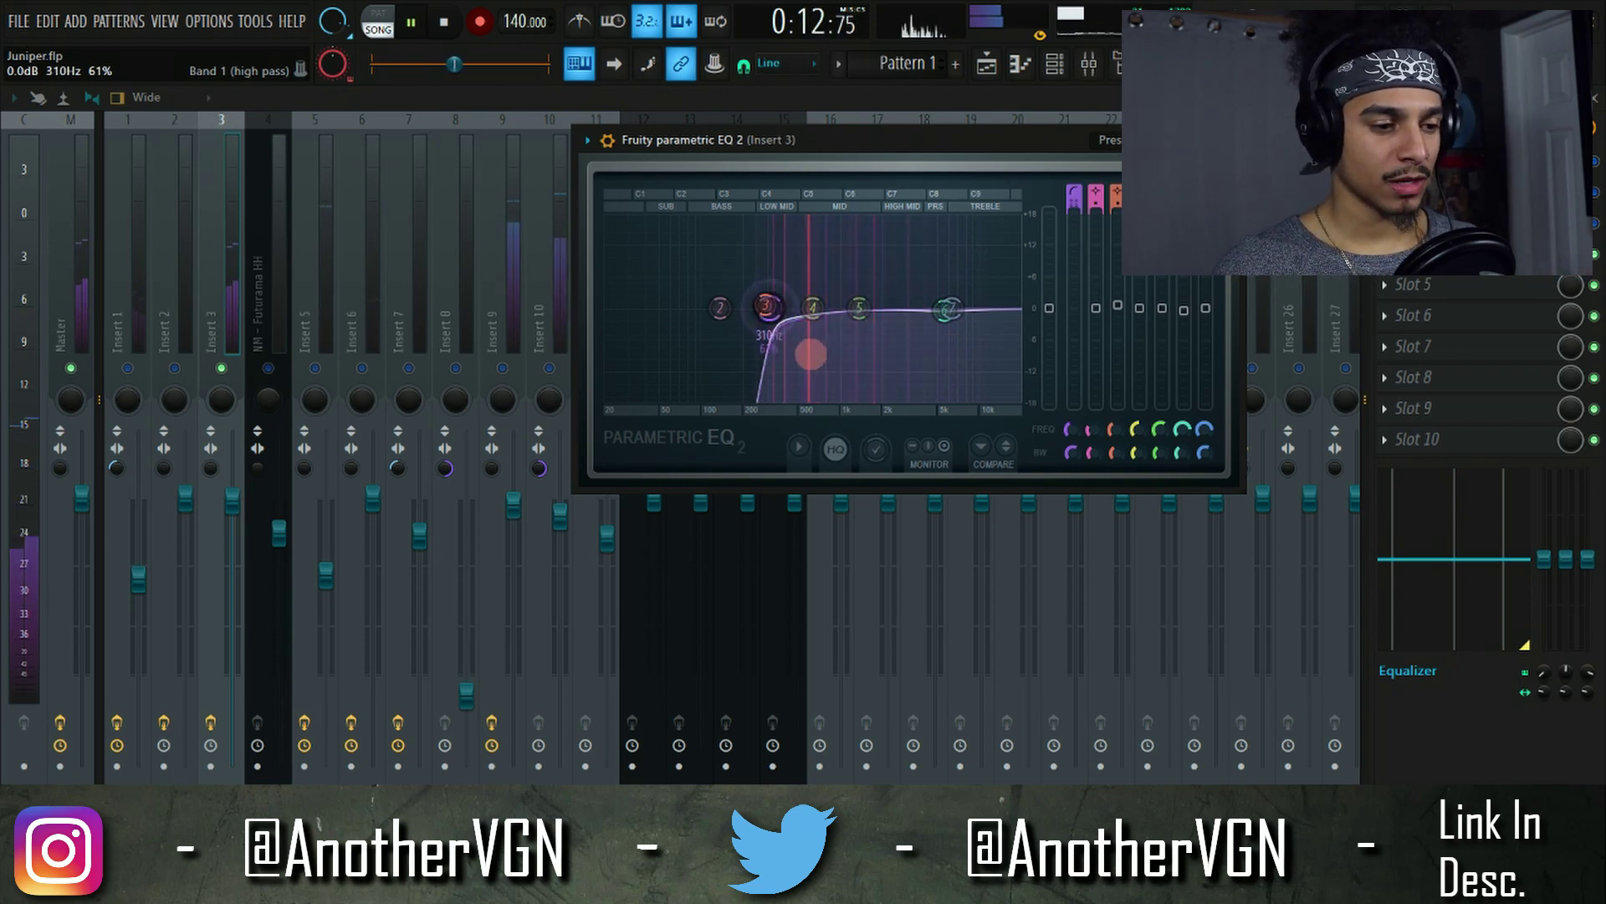
{"action": "left_click_drag", "start_coordinate": [810, 354], "coordinate": [780, 354]}
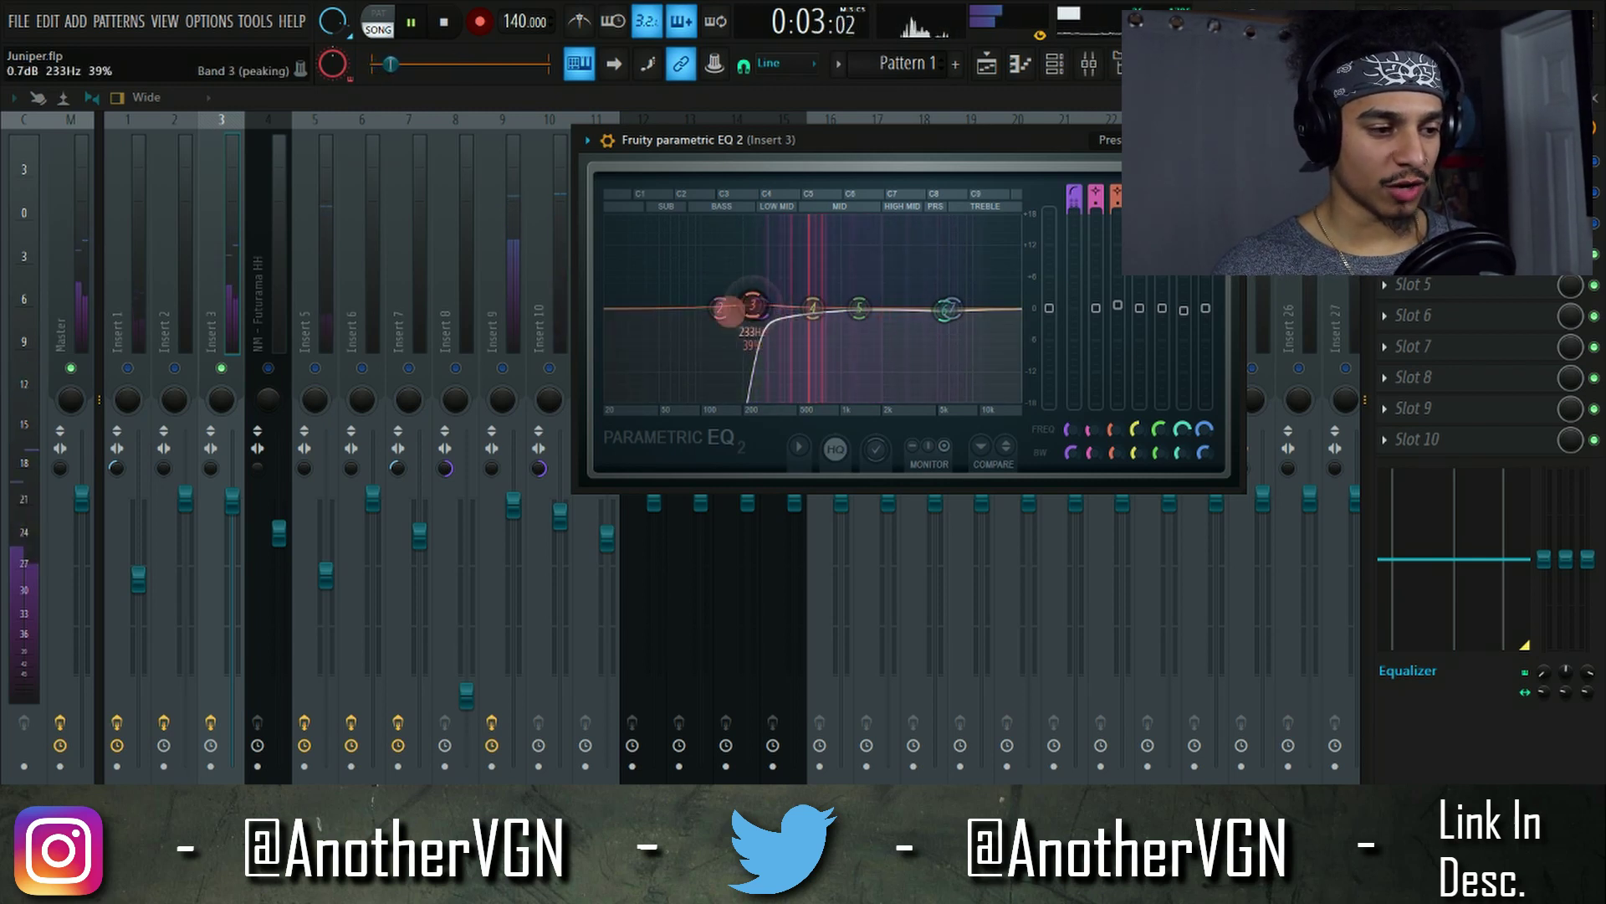
{"action": "left_click_drag", "start_coordinate": [730, 311], "coordinate": [656, 305]}
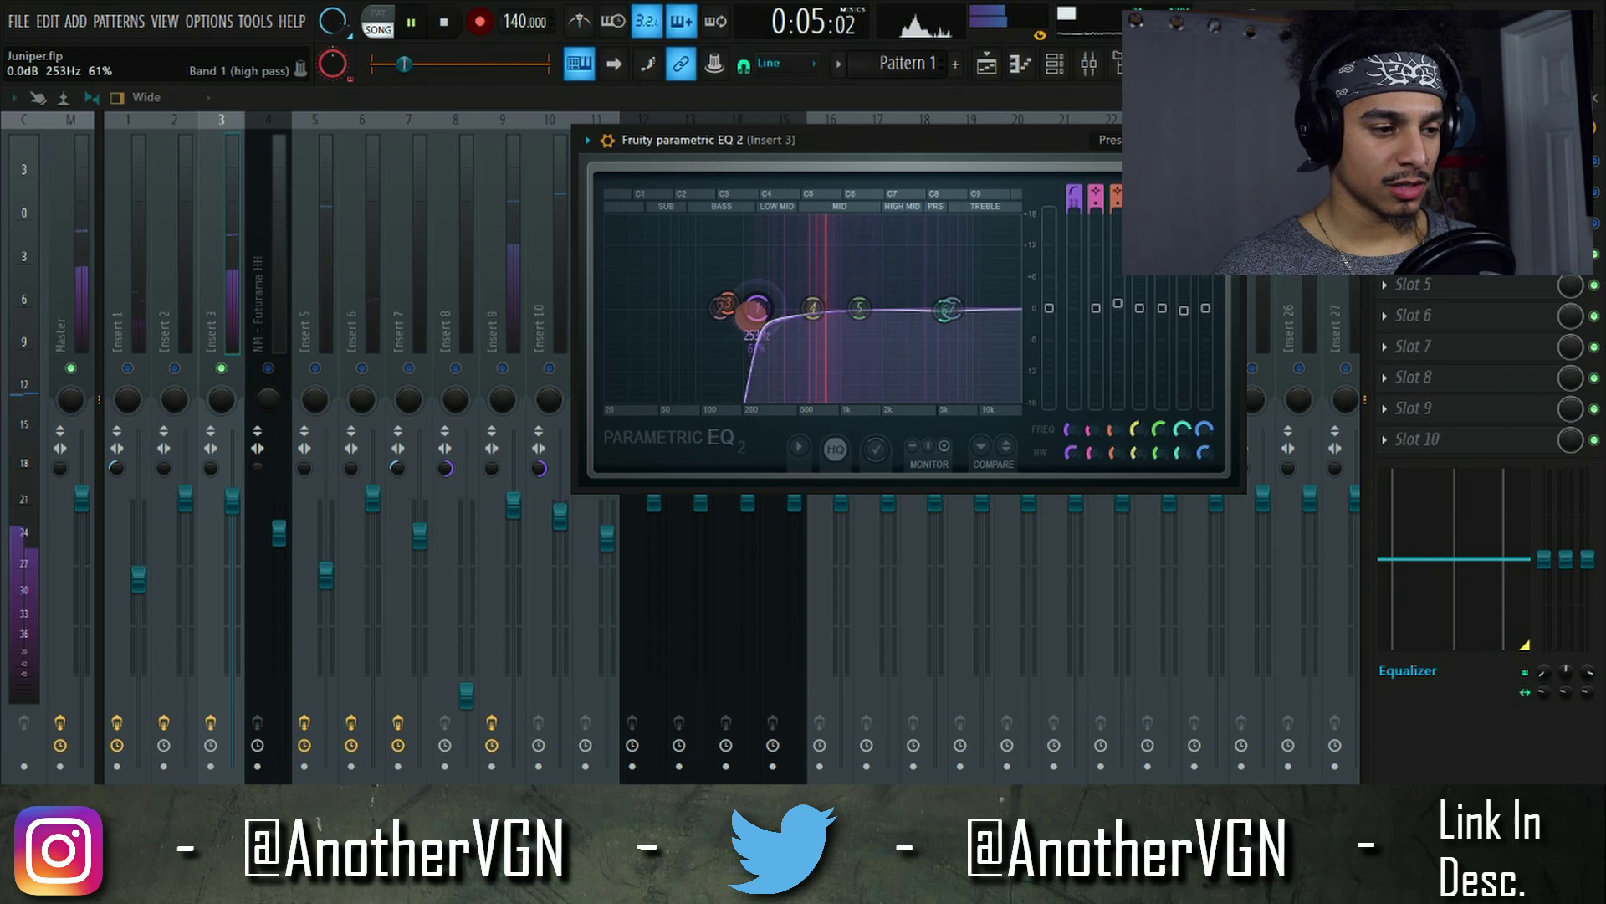
{"action": "left_click_drag", "start_coordinate": [761, 311], "coordinate": [768, 315]}
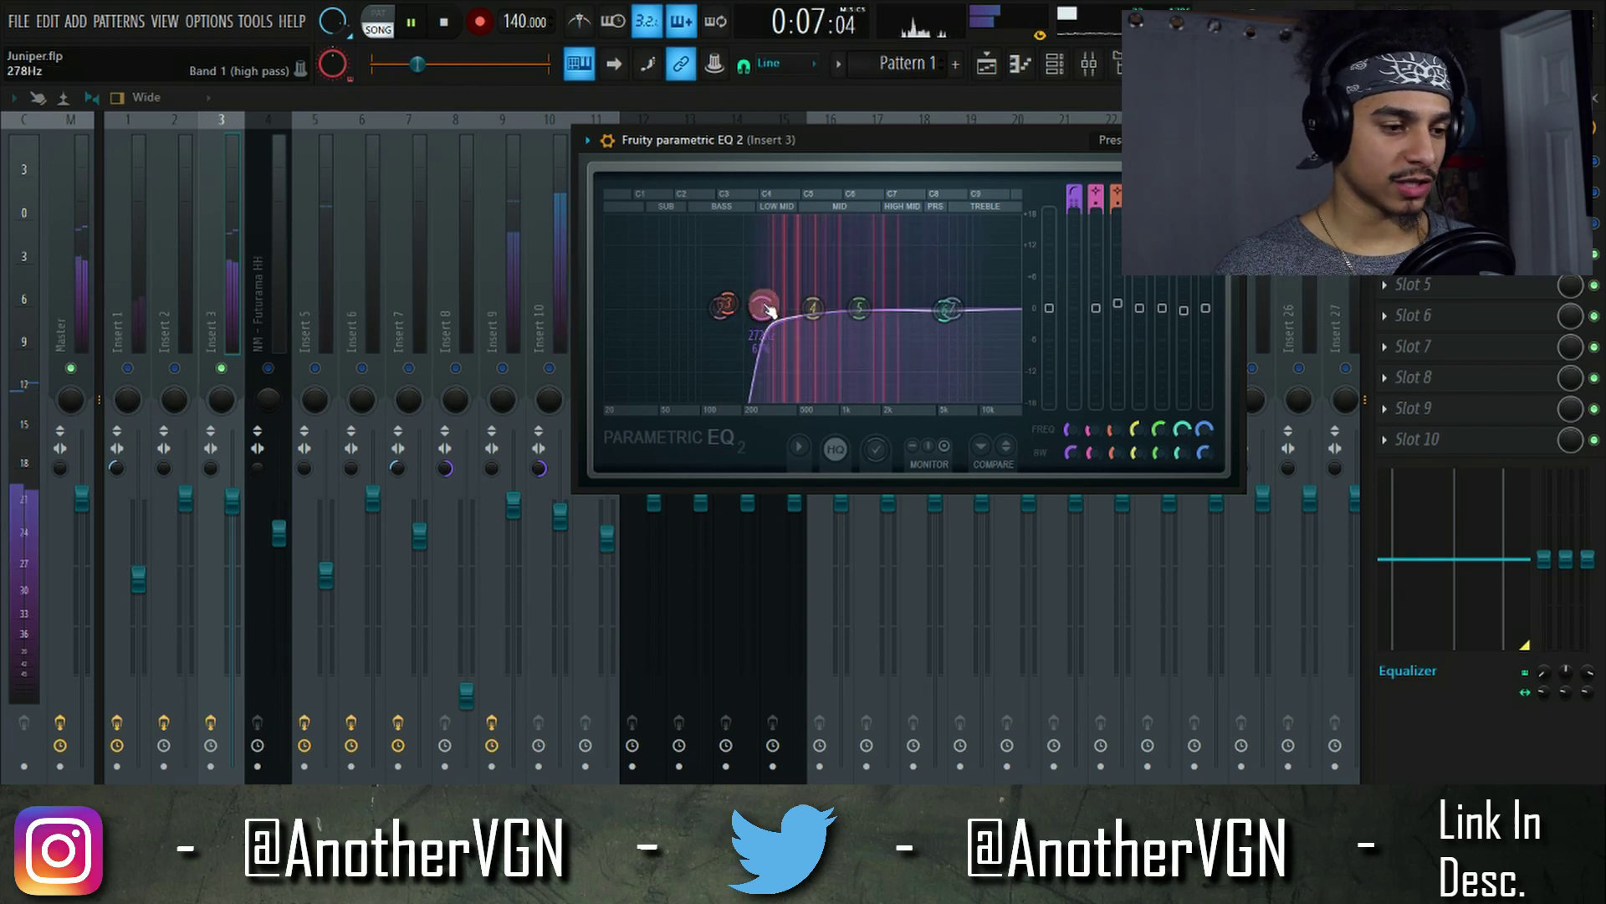
{"action": "key", "text": "space"}
Step: Pull band 7 down into a steep high-frequency cut around 5 kHz and lower band 6 slightly at about 5793 Hz
{"action": "left_click_drag", "start_coordinate": [951, 316], "coordinate": [995, 318]}
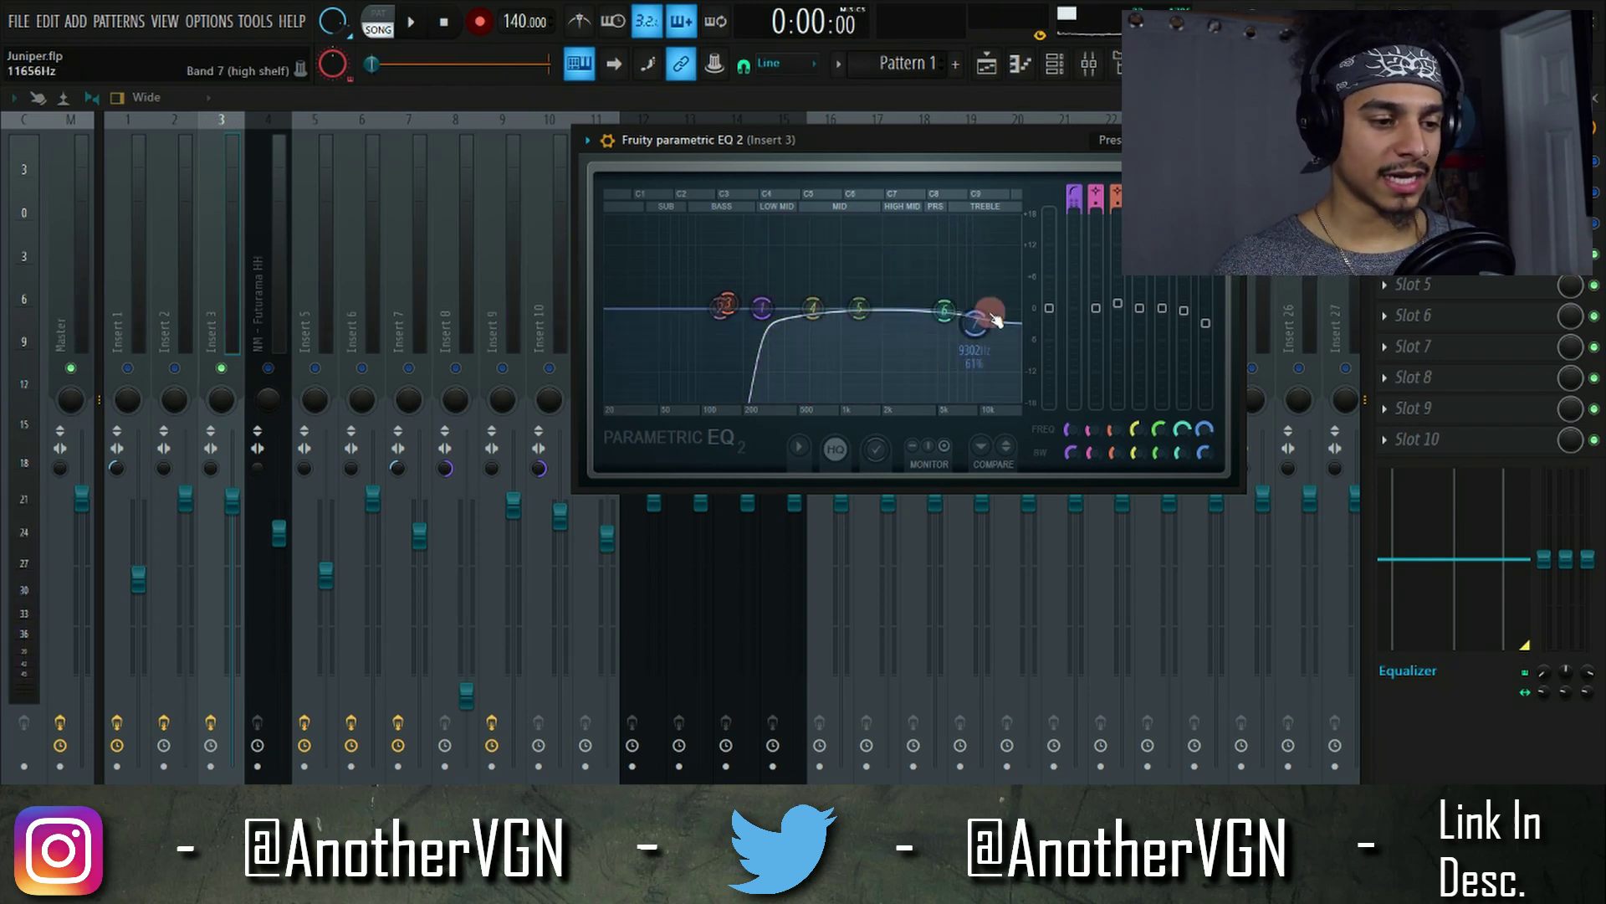
{"action": "key", "text": "space"}
{"action": "right_click", "coordinate": [988, 332]}
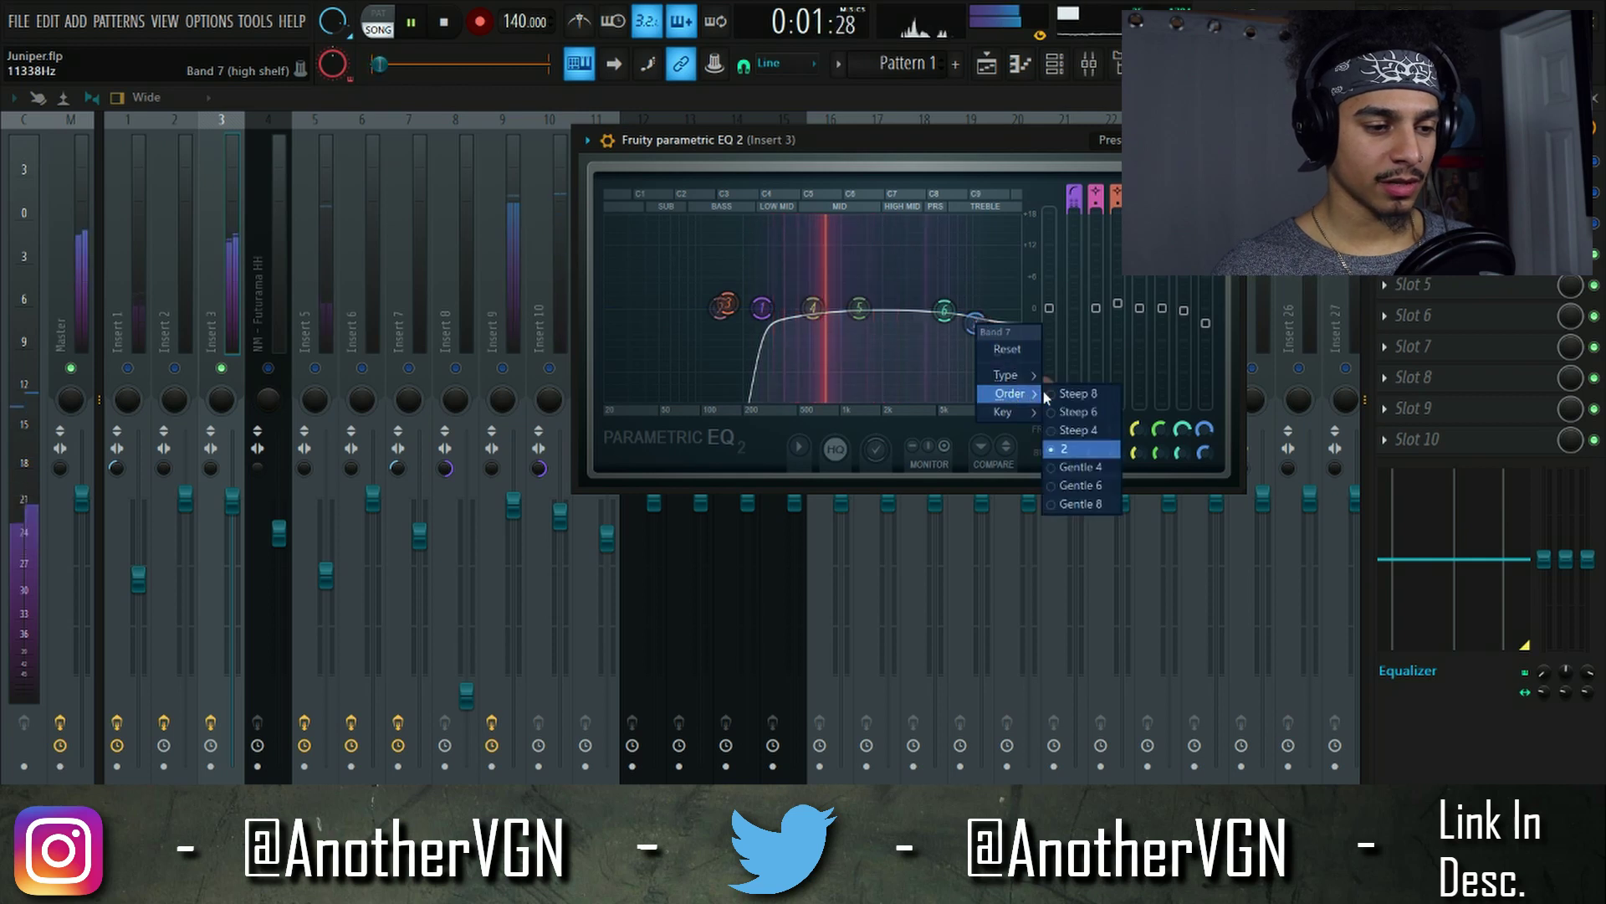
{"action": "left_click", "coordinate": [975, 322]}
{"action": "left_click_drag", "start_coordinate": [974, 323], "coordinate": [998, 391]}
{"action": "left_click_drag", "start_coordinate": [1044, 615], "coordinate": [850, 660]}
{"action": "left_click_drag", "start_coordinate": [944, 312], "coordinate": [964, 322]}
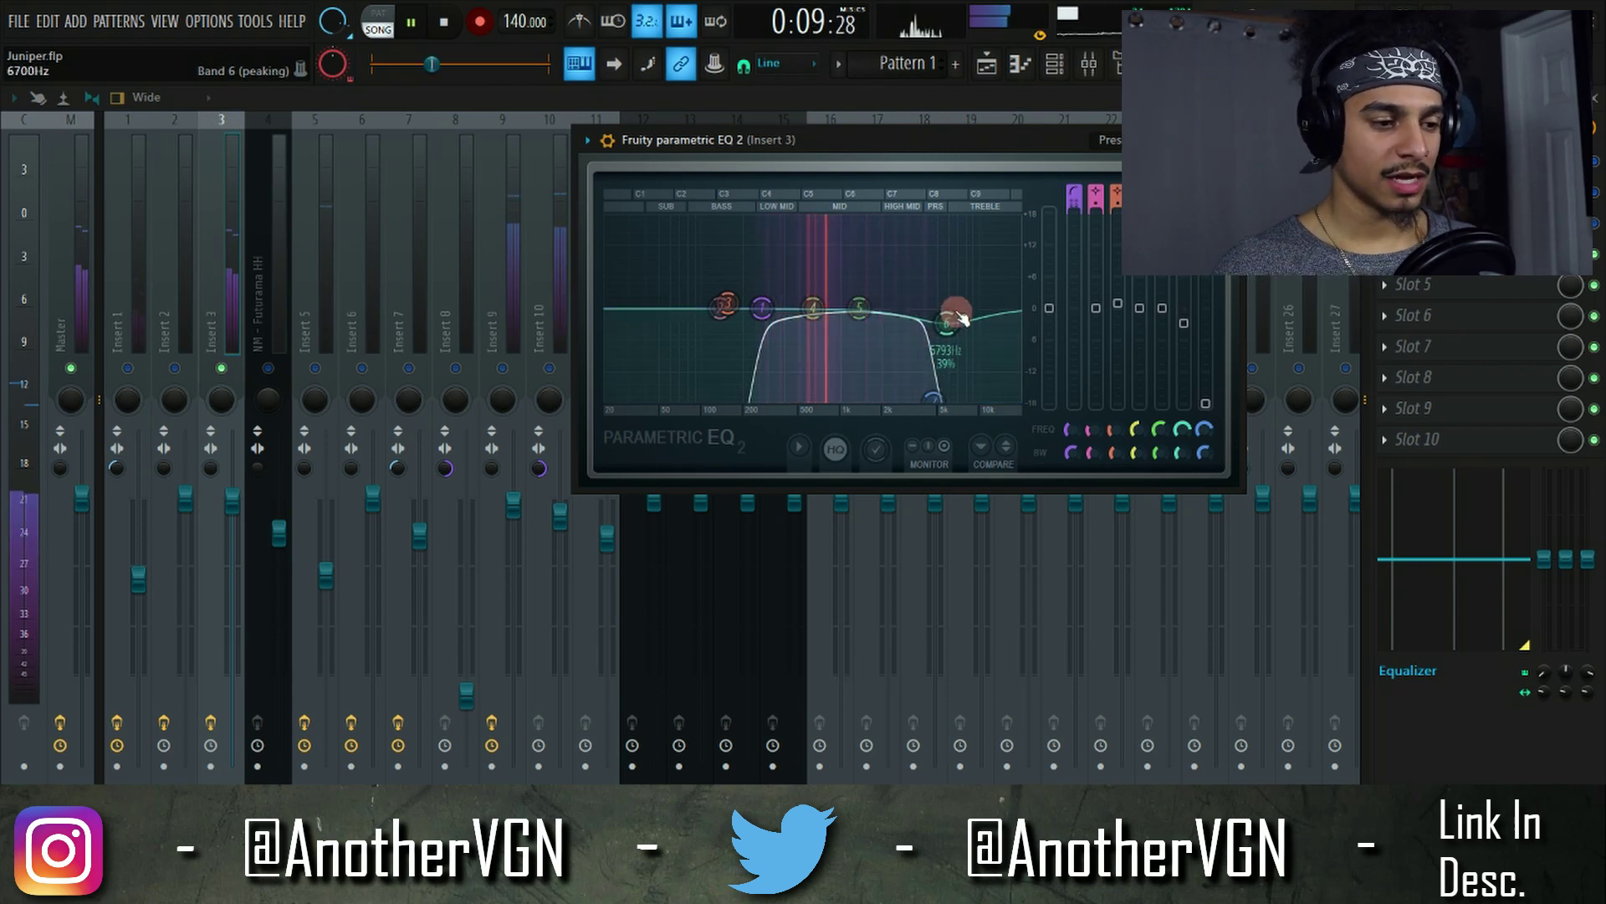
{"action": "key", "text": "space"}
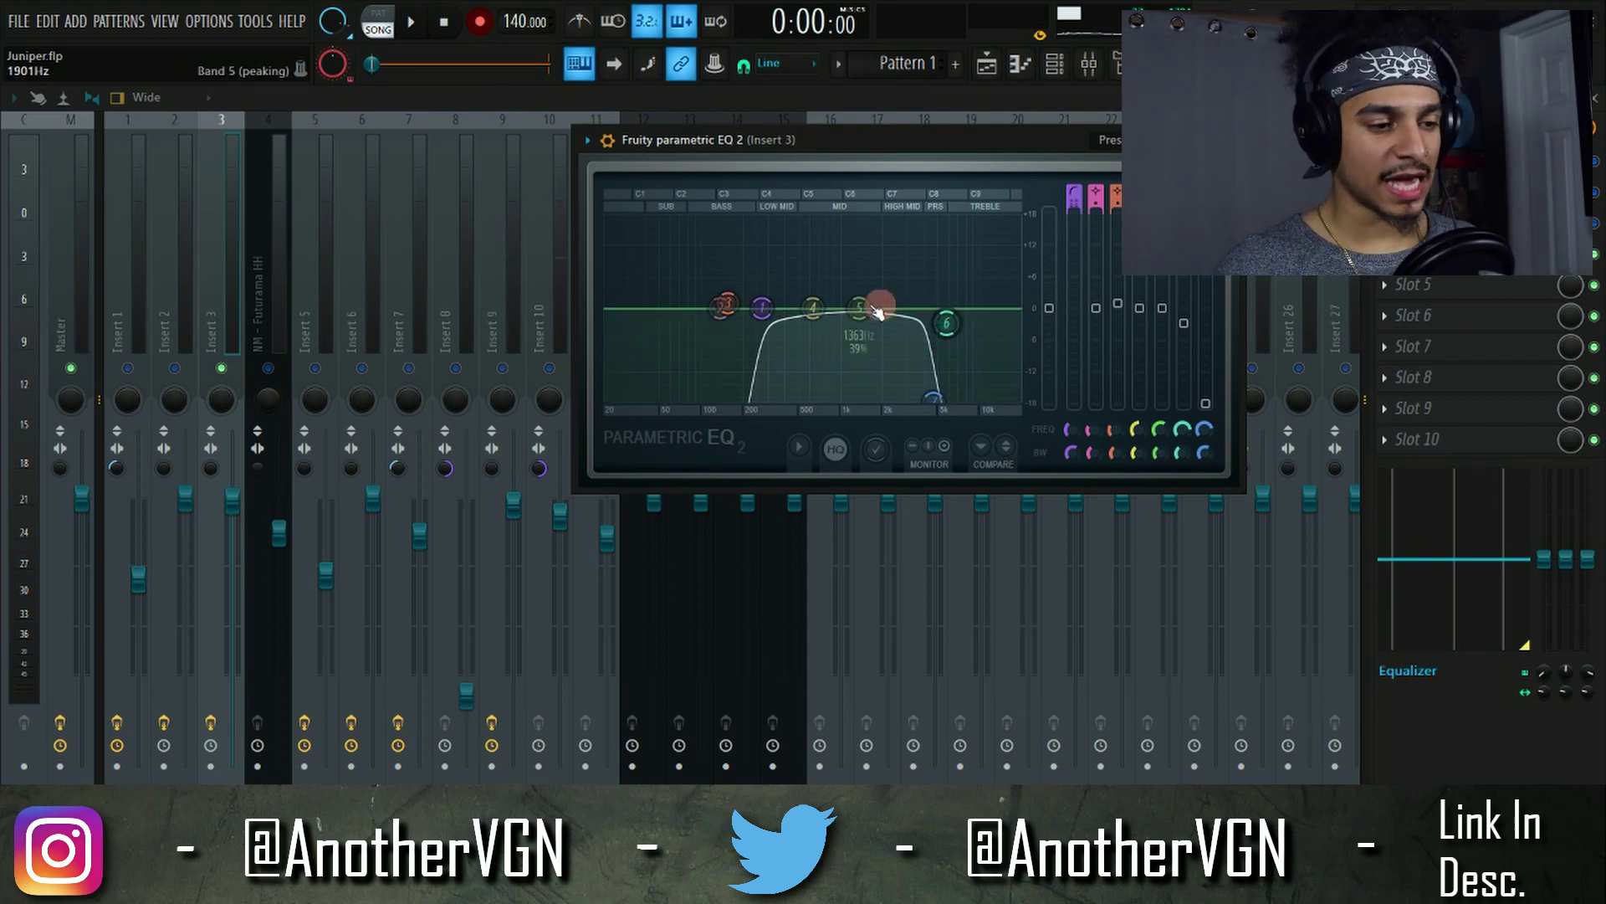
Step: Boost band 5 around 2 kHz and narrow its bandwidth to 0% to form a sharp peak
{"action": "left_click_drag", "start_coordinate": [861, 308], "coordinate": [933, 169]}
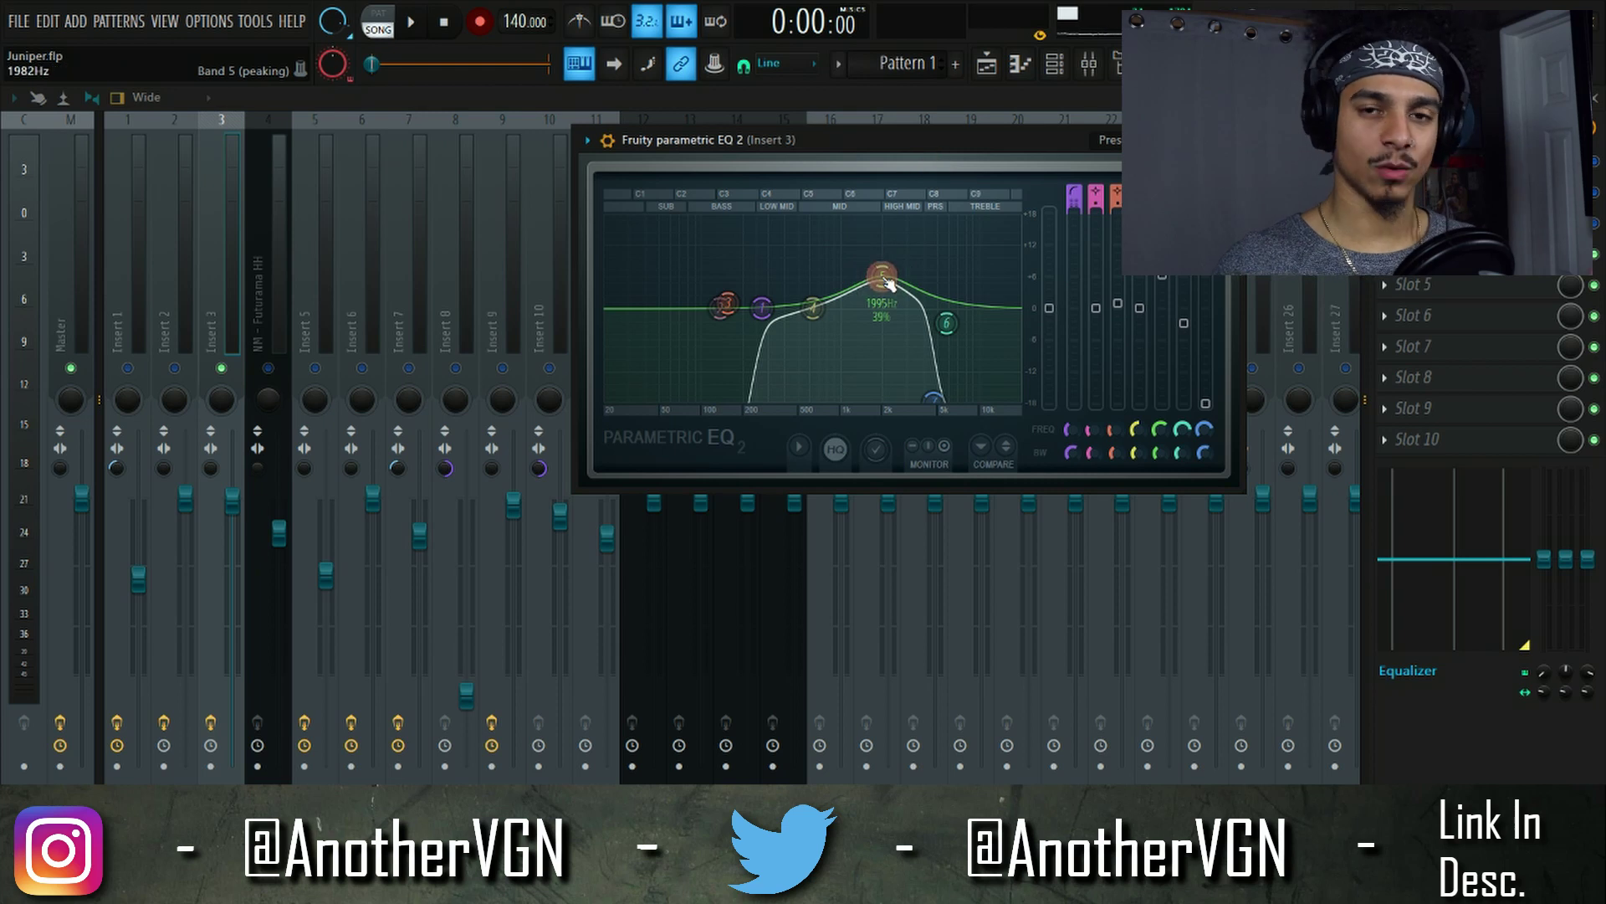
{"action": "left_click_drag", "start_coordinate": [881, 279], "coordinate": [953, 326]}
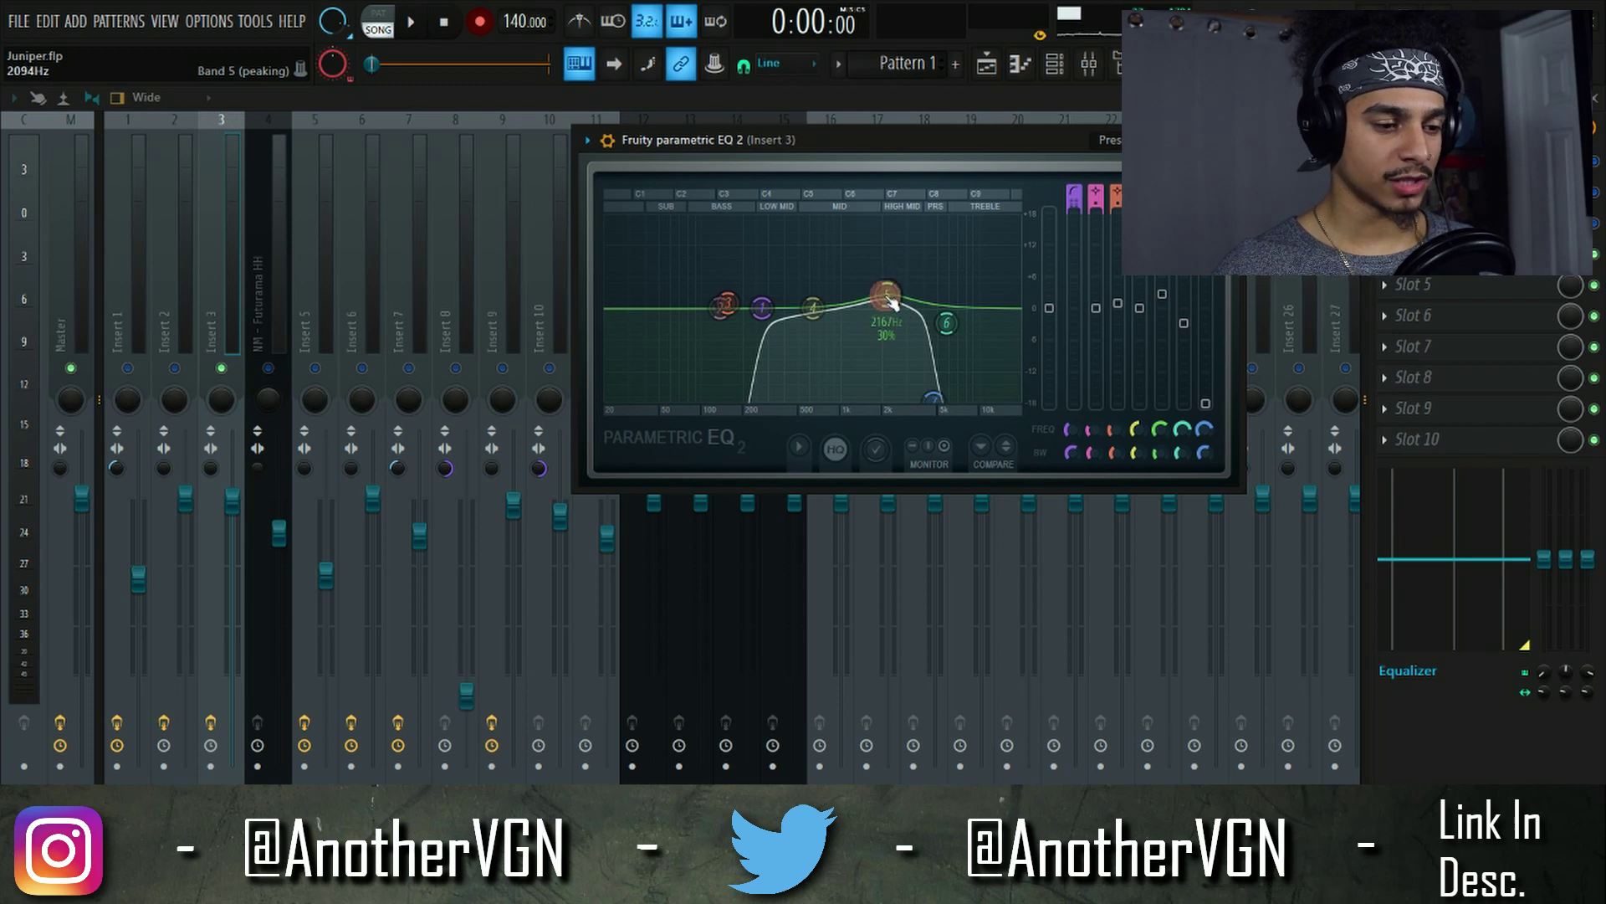
{"action": "scroll", "coordinate": [866, 299], "scroll_direction": "down", "scroll_amount": 5}
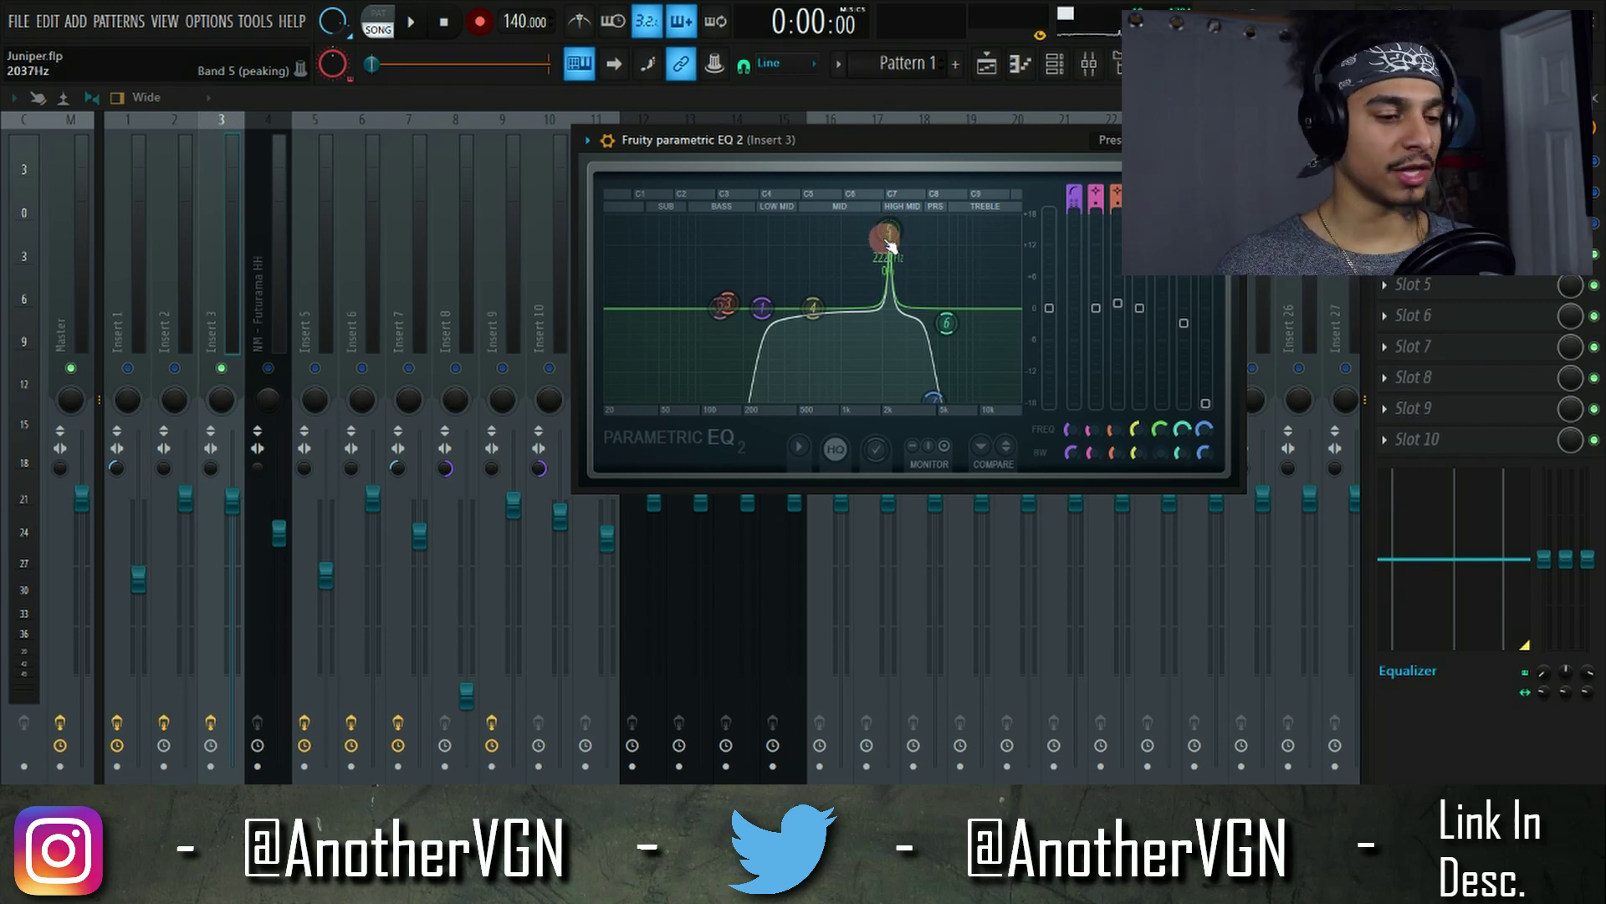
Step: Sweep the narrow peak for resonances during playback, turn band 5 into a notch around 600 Hz, and place narrow band 4 at 1466 Hz
{"action": "key", "text": "space"}
{"action": "left_click_drag", "start_coordinate": [891, 243], "coordinate": [833, 225]}
{"action": "mouse_move", "coordinate": [701, 209]}
{"action": "left_mouse_down"}
{"action": "mouse_move", "coordinate": [647, 193]}
{"action": "mouse_move", "coordinate": [660, 191]}
{"action": "left_mouse_up"}
{"action": "key", "text": "space"}
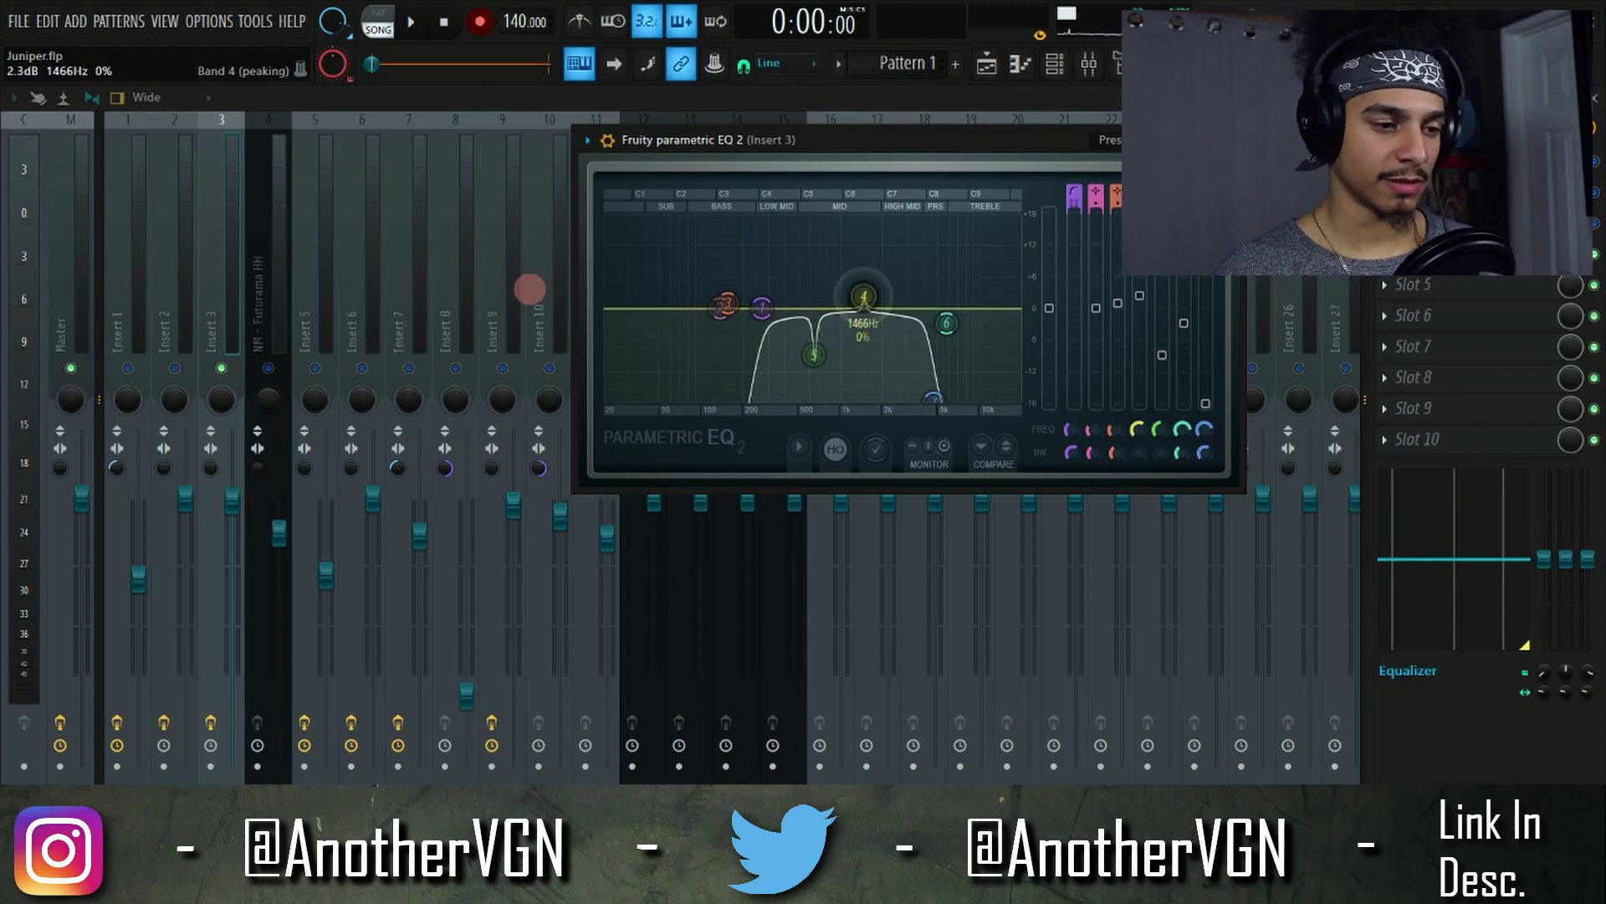
Step: Sweep band 4's narrow peak during playback, settle it at 1786 Hz and cut it to -5.0 dB as a notch
{"action": "key", "text": "space"}
{"action": "left_click_drag", "start_coordinate": [864, 297], "coordinate": [875, 262]}
{"action": "key", "text": "space"}
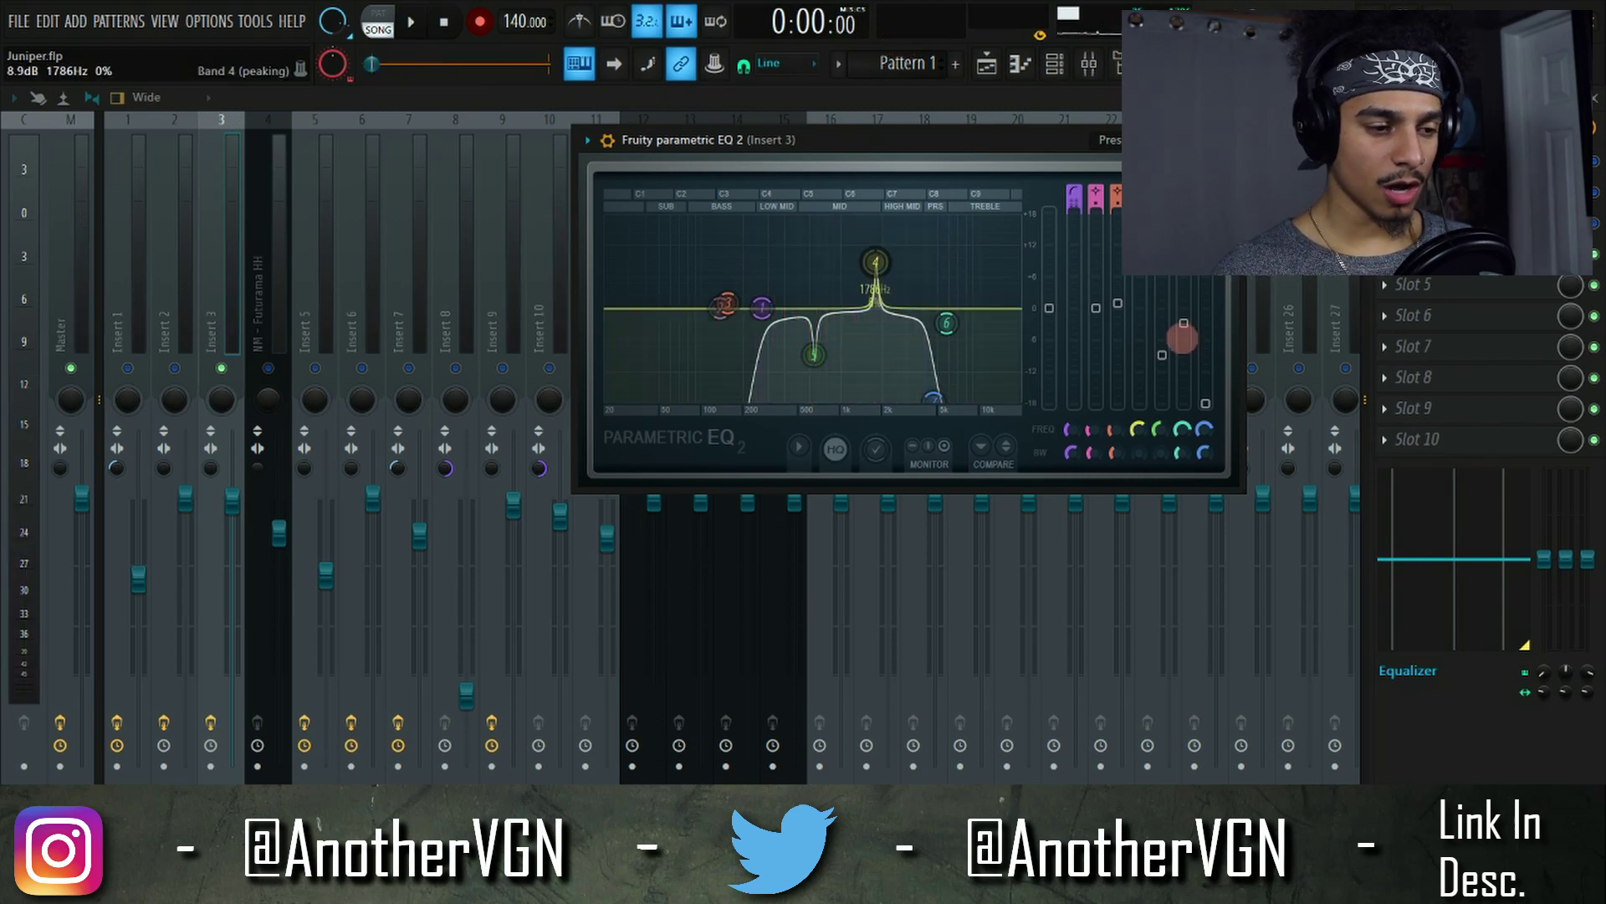
{"action": "scroll", "coordinate": [1142, 296], "scroll_direction": "down", "scroll_amount": 1}
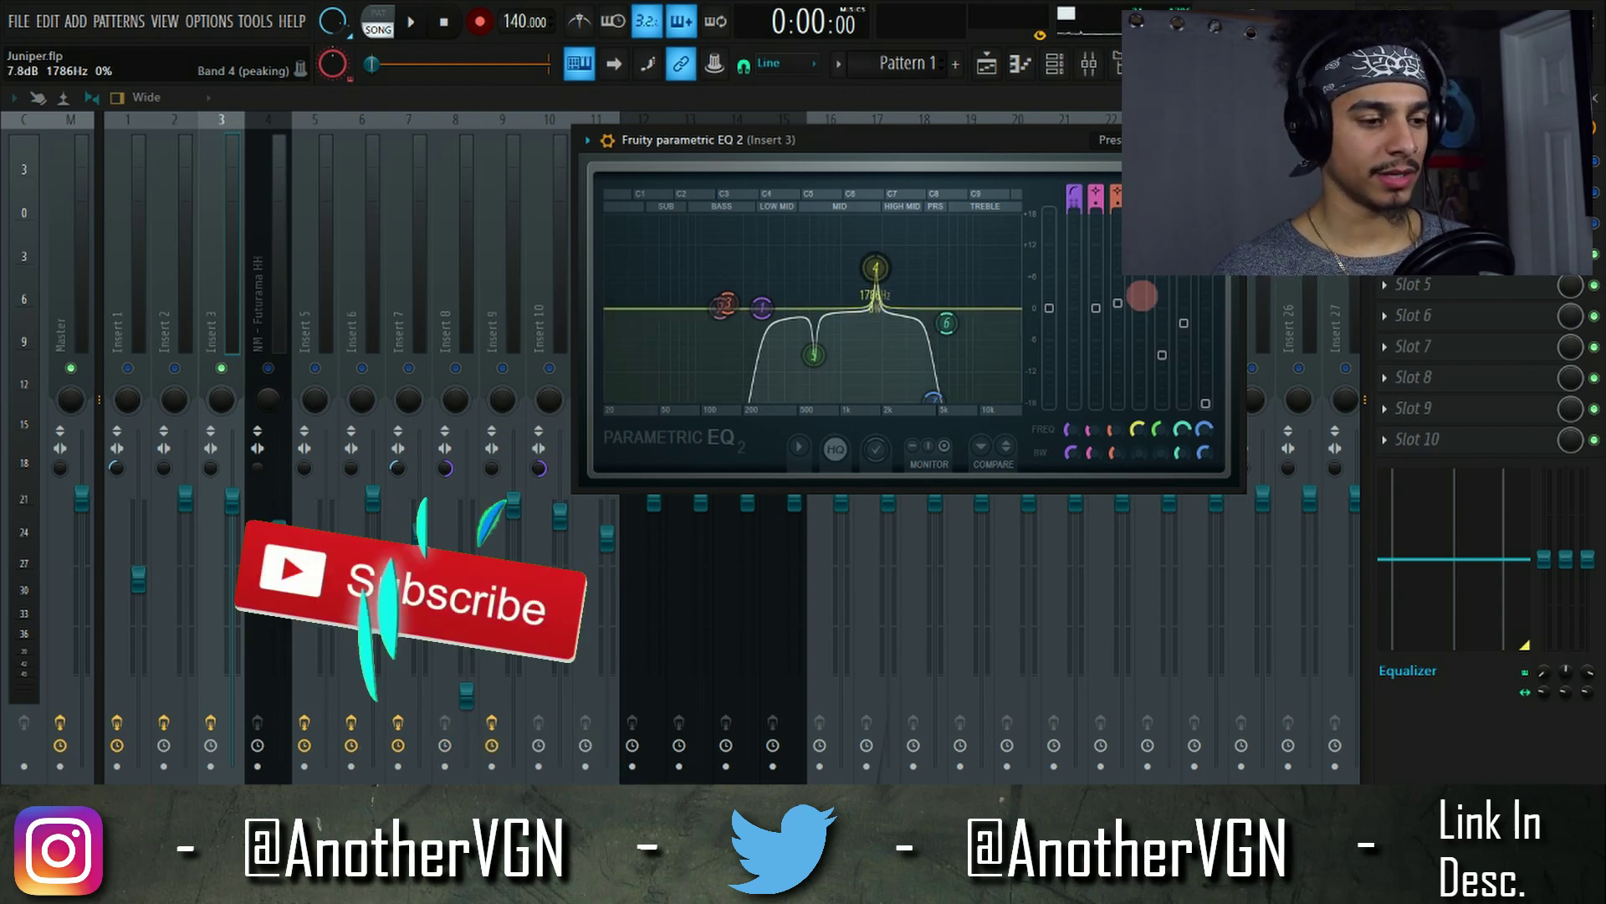
{"action": "left_click_drag", "start_coordinate": [1142, 295], "coordinate": [1139, 517]}
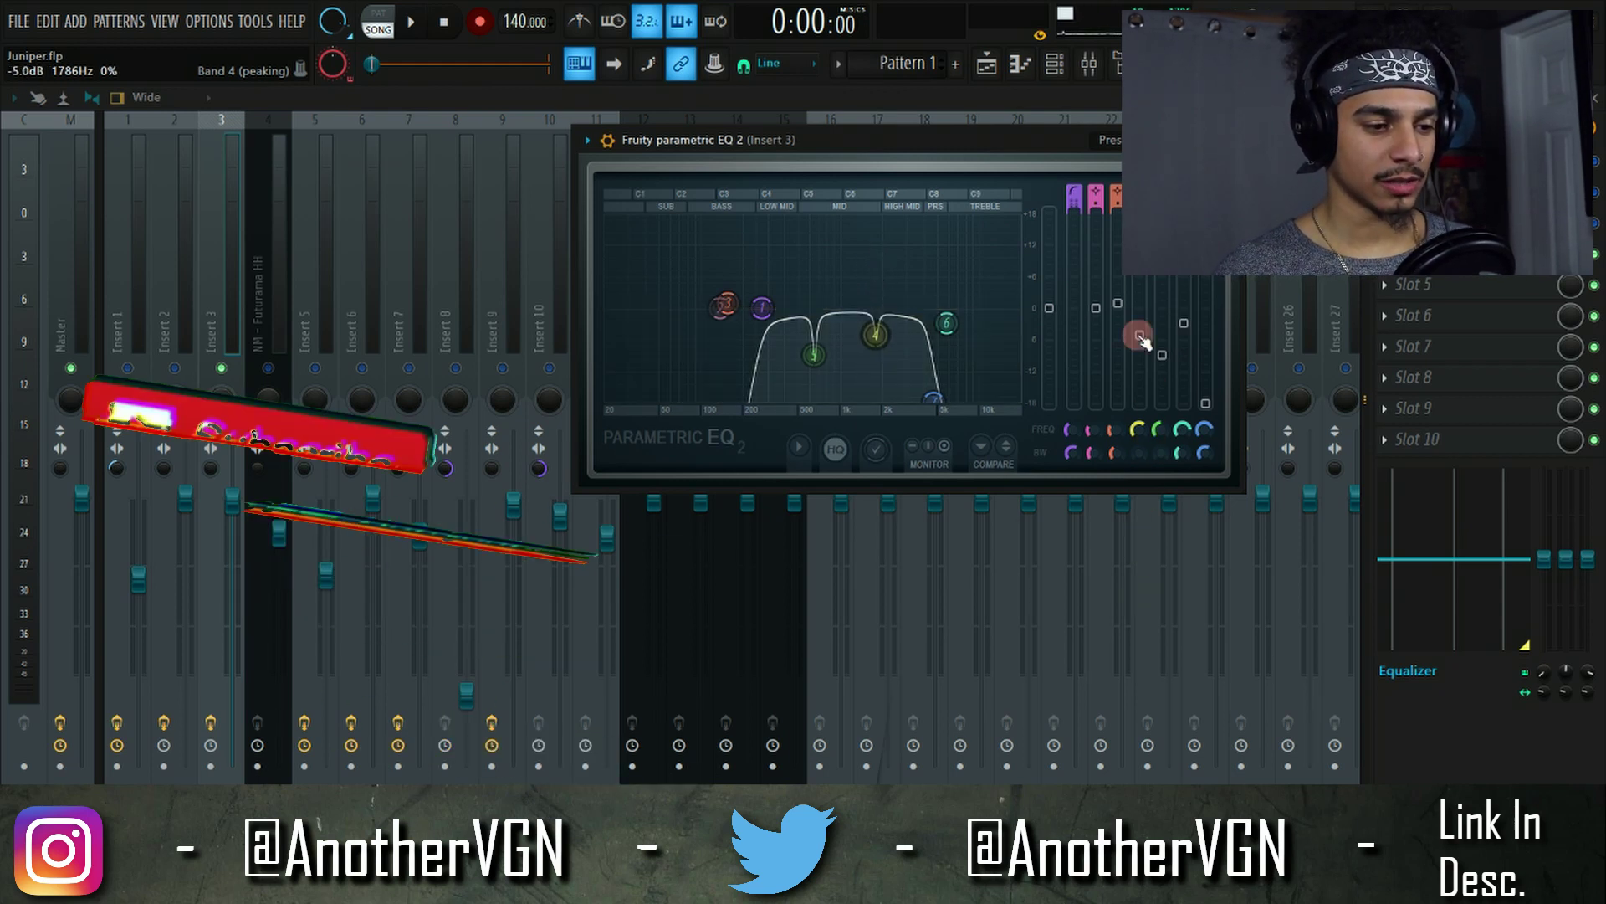
Step: Audition the notched Insert 3 equalization in playback and close the equalizer
{"action": "key", "text": "space"}
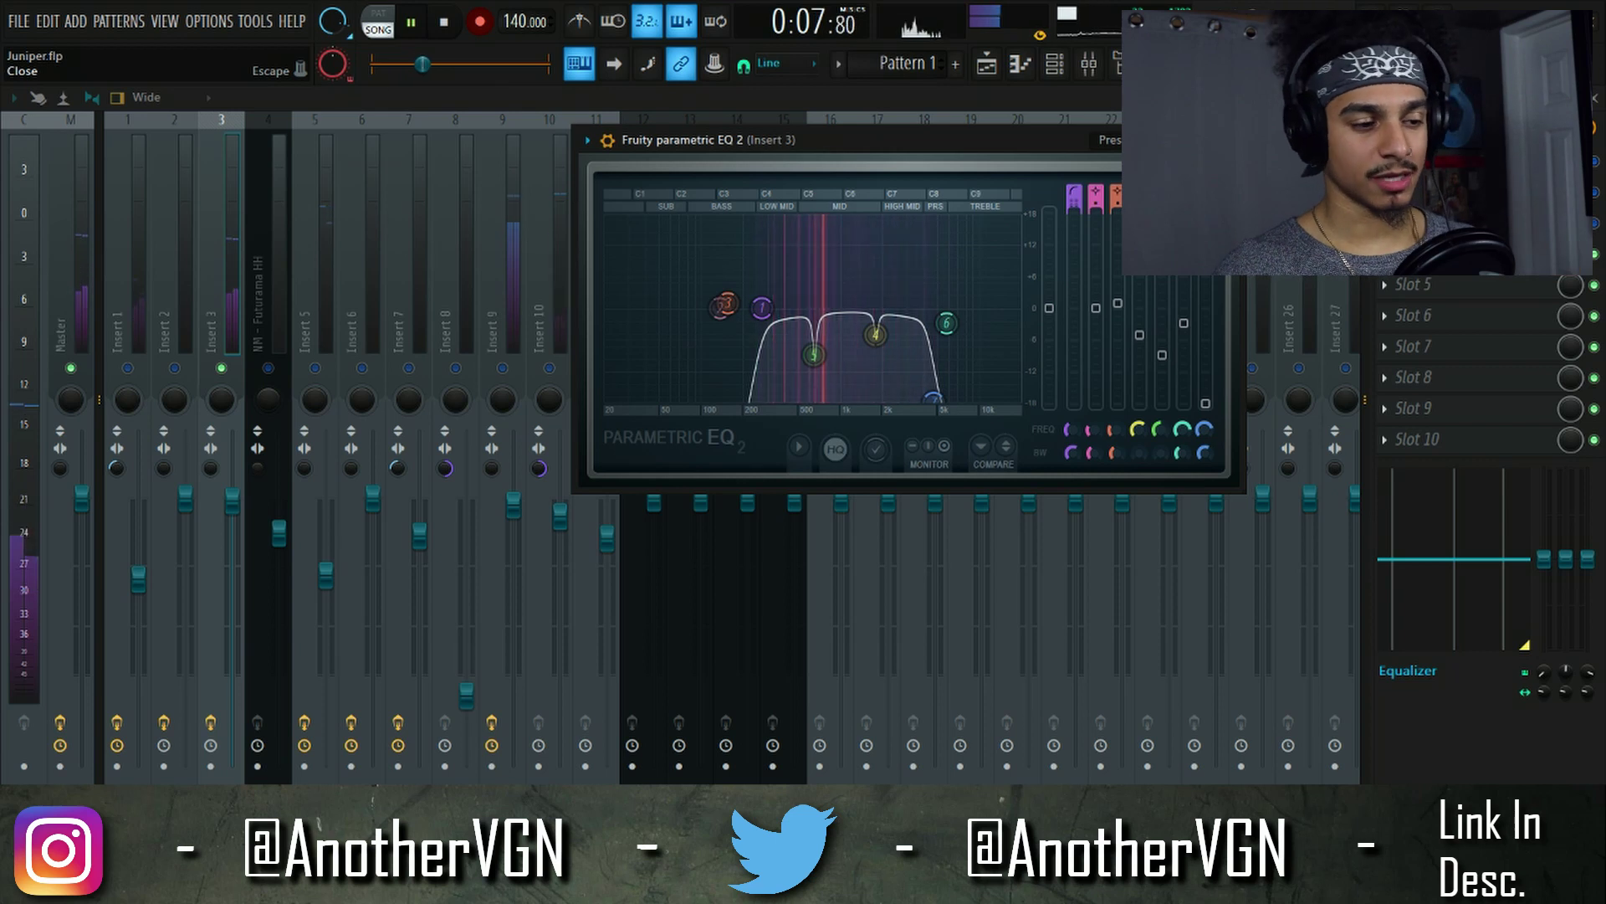
{"action": "key", "text": "Escape"}
{"action": "key", "text": "space"}
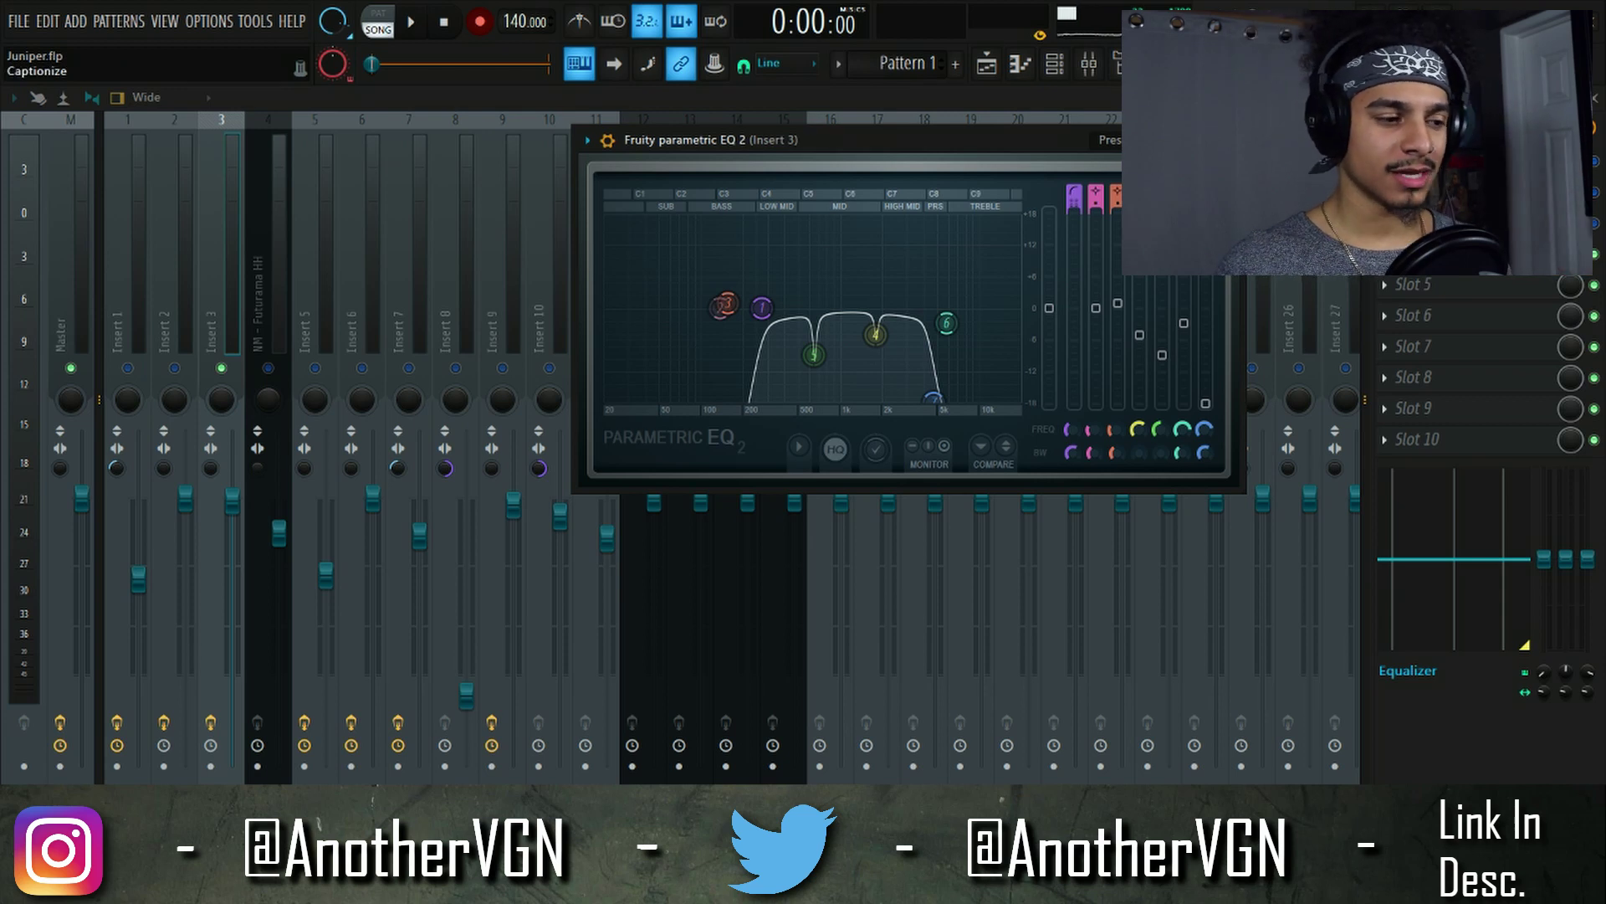
{"action": "key", "text": "Escape"}
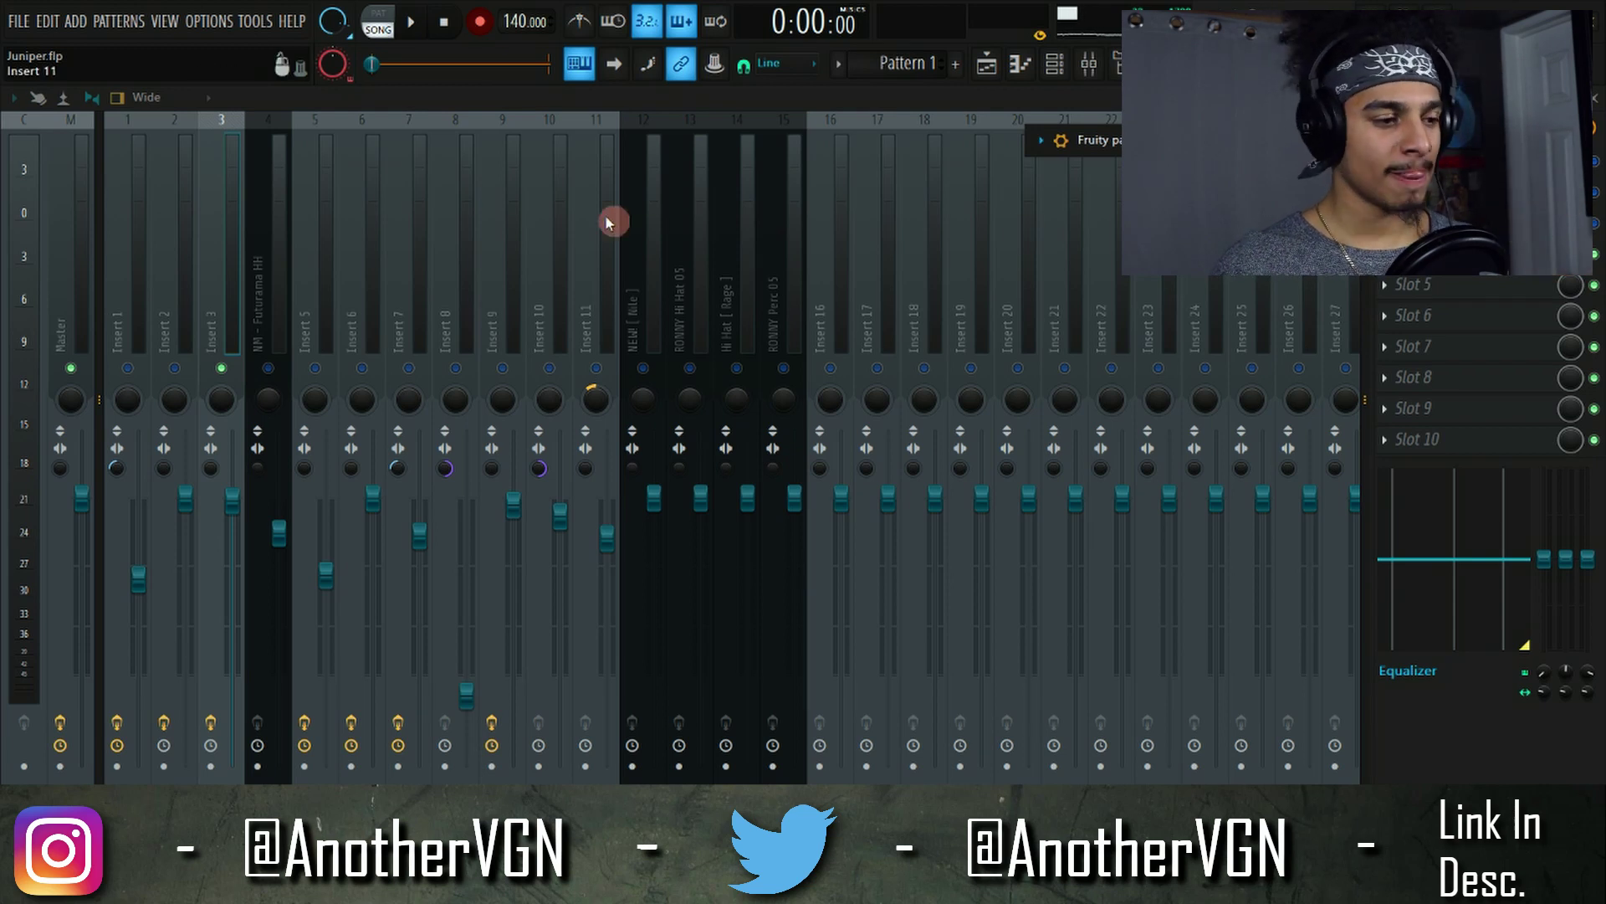
Step: Leave only Track 4's Pattern 1 playing in the playlist and activate Inserts 9 and 10 in the mixer
{"action": "left_click", "coordinate": [1064, 70]}
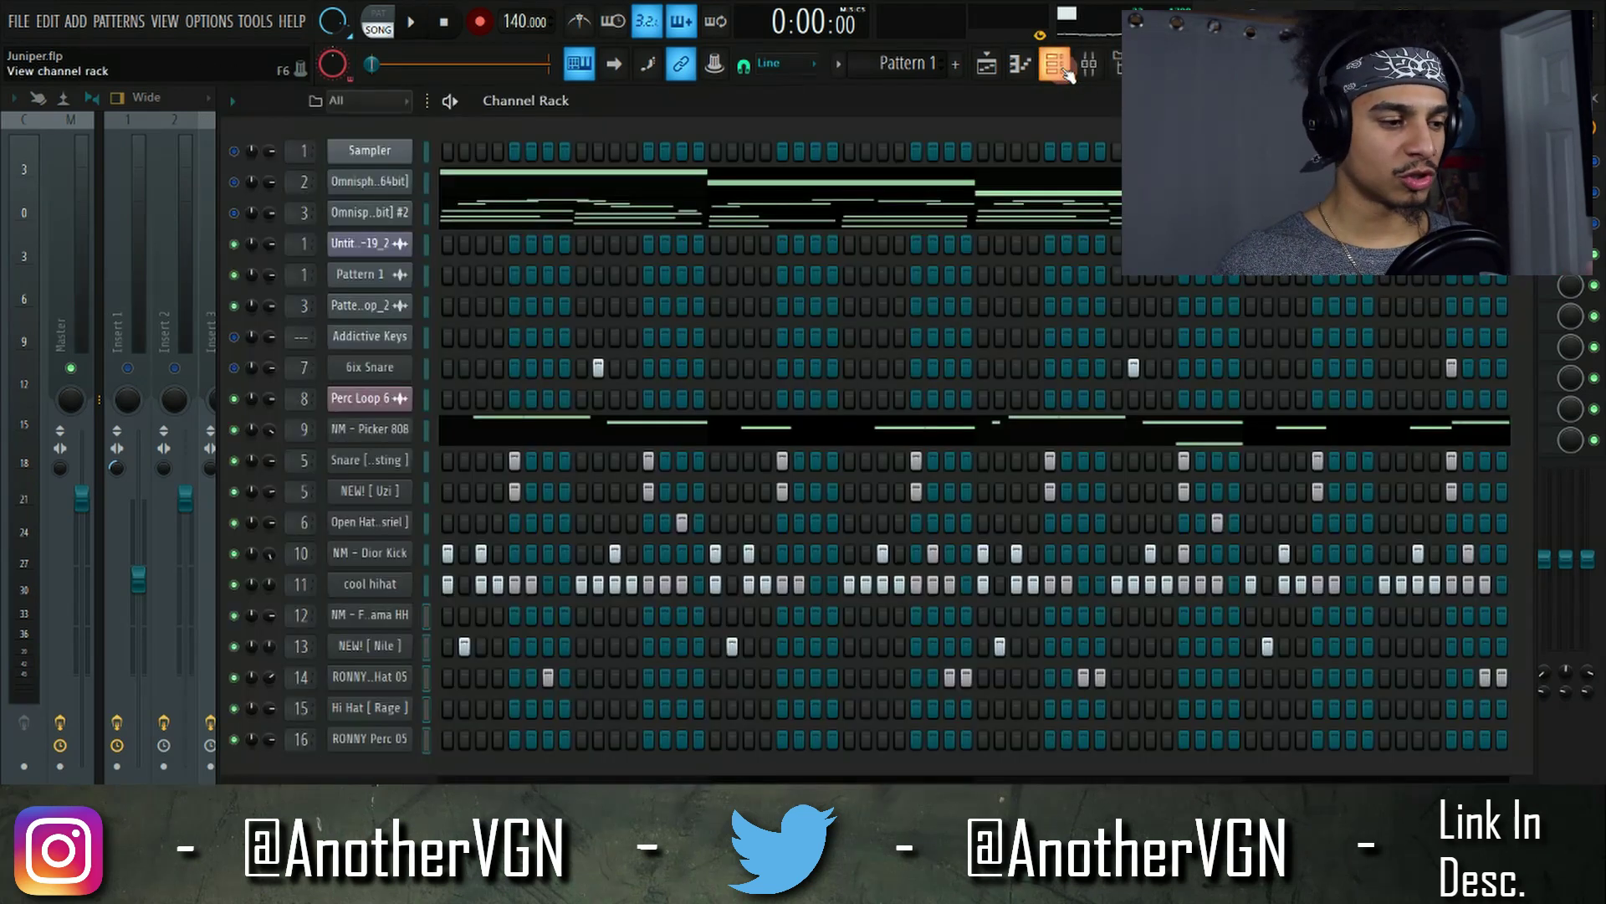
{"action": "left_click", "coordinate": [988, 64]}
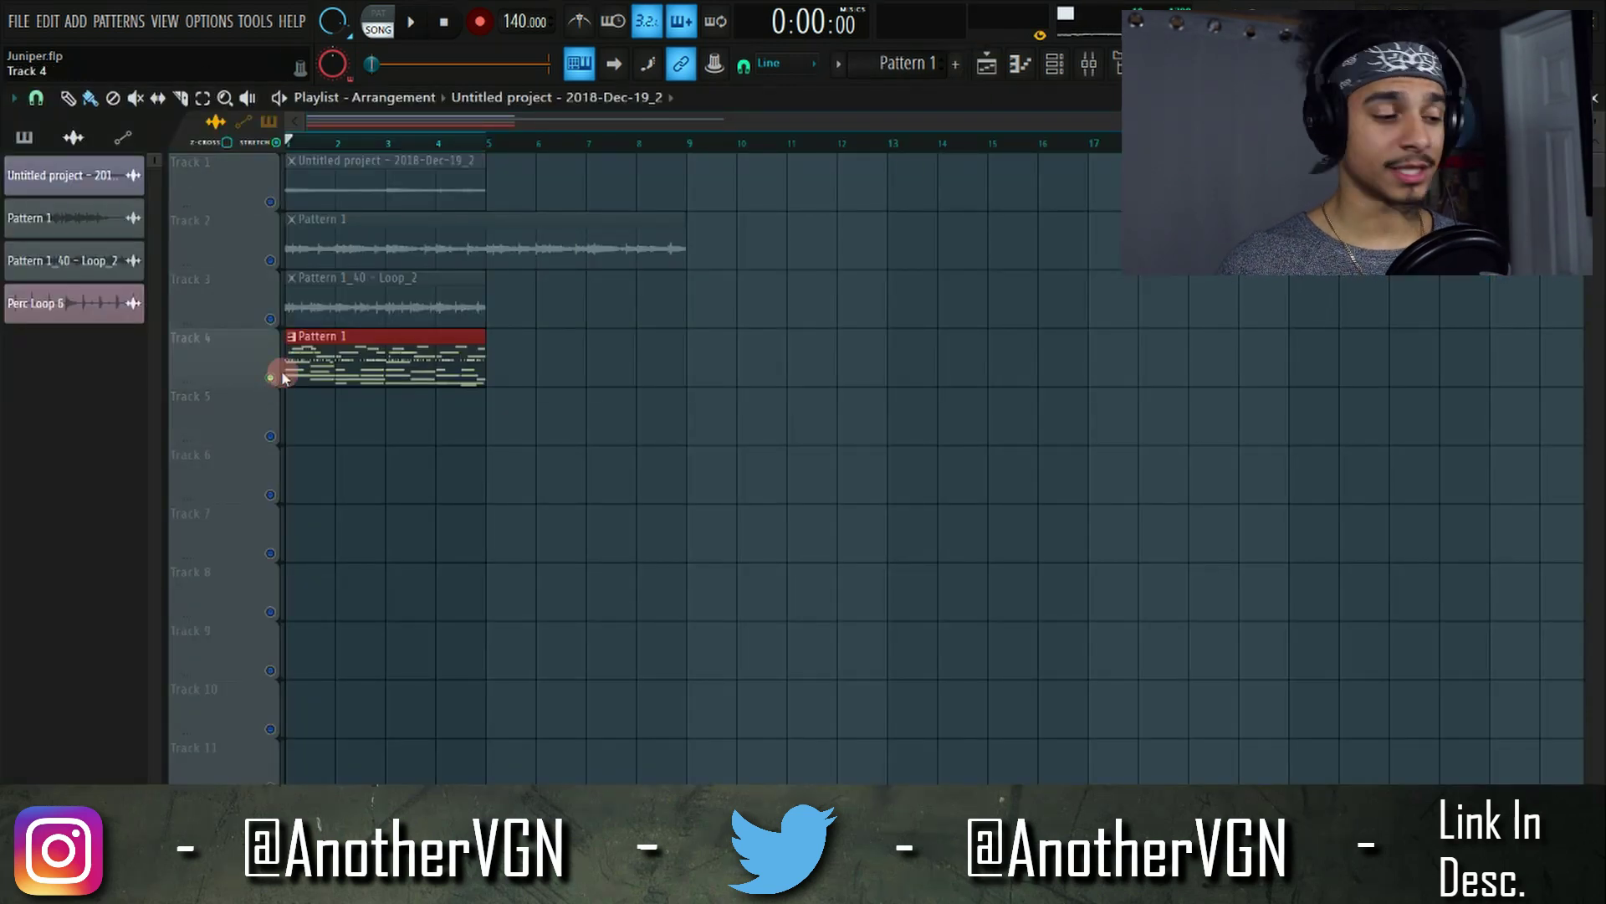
{"action": "left_click", "coordinate": [1088, 66]}
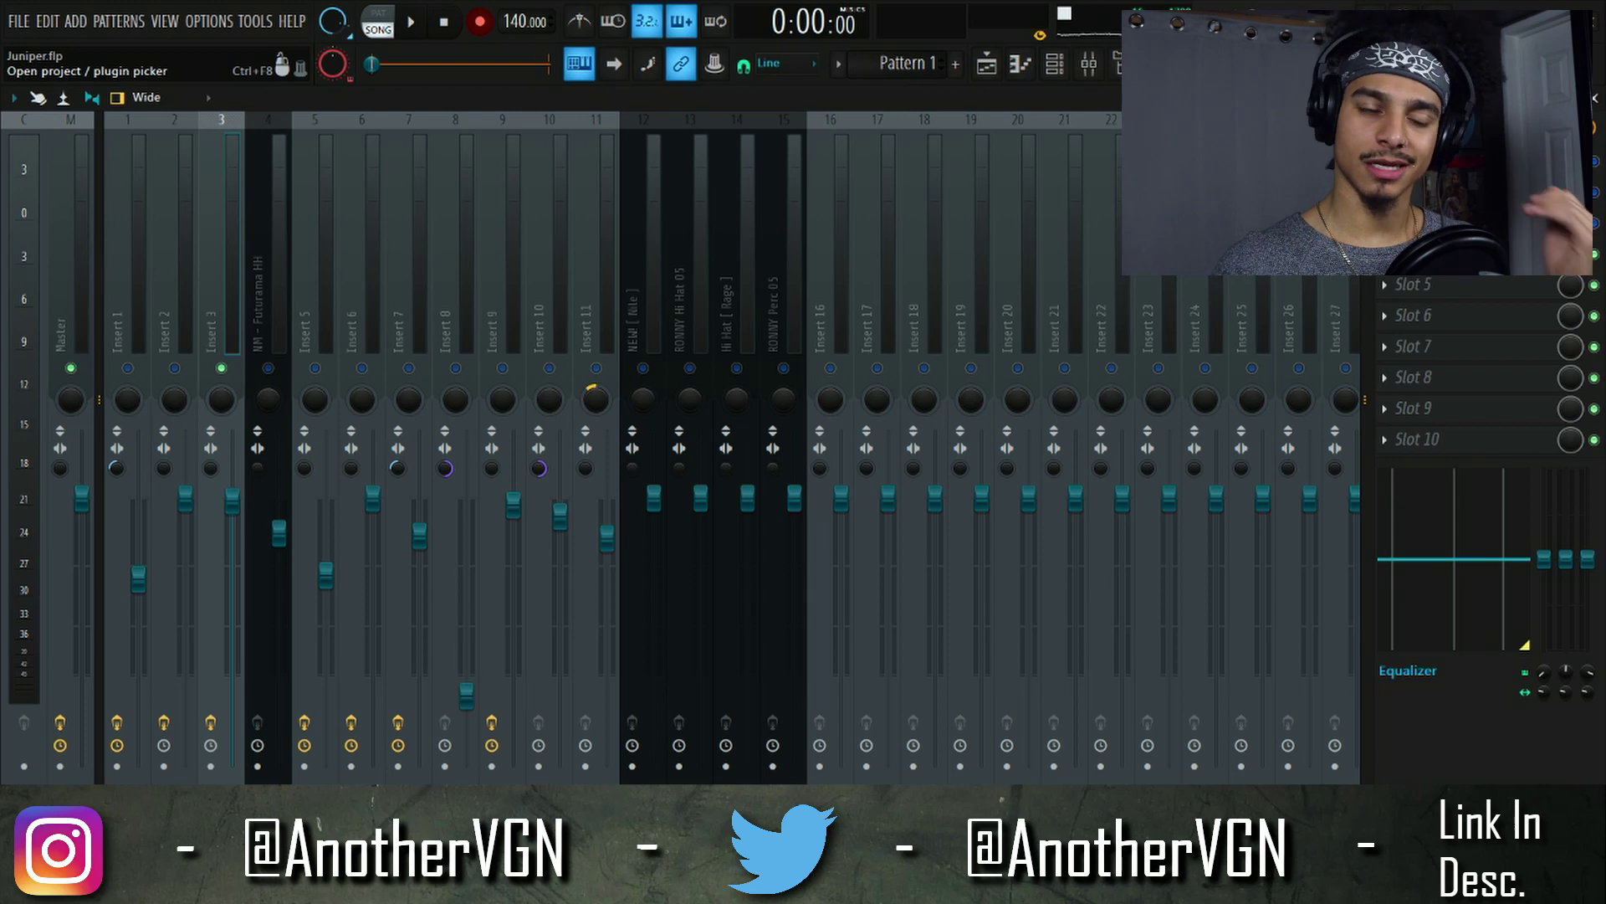
{"action": "key", "text": "space"}
{"action": "key", "text": "space"}
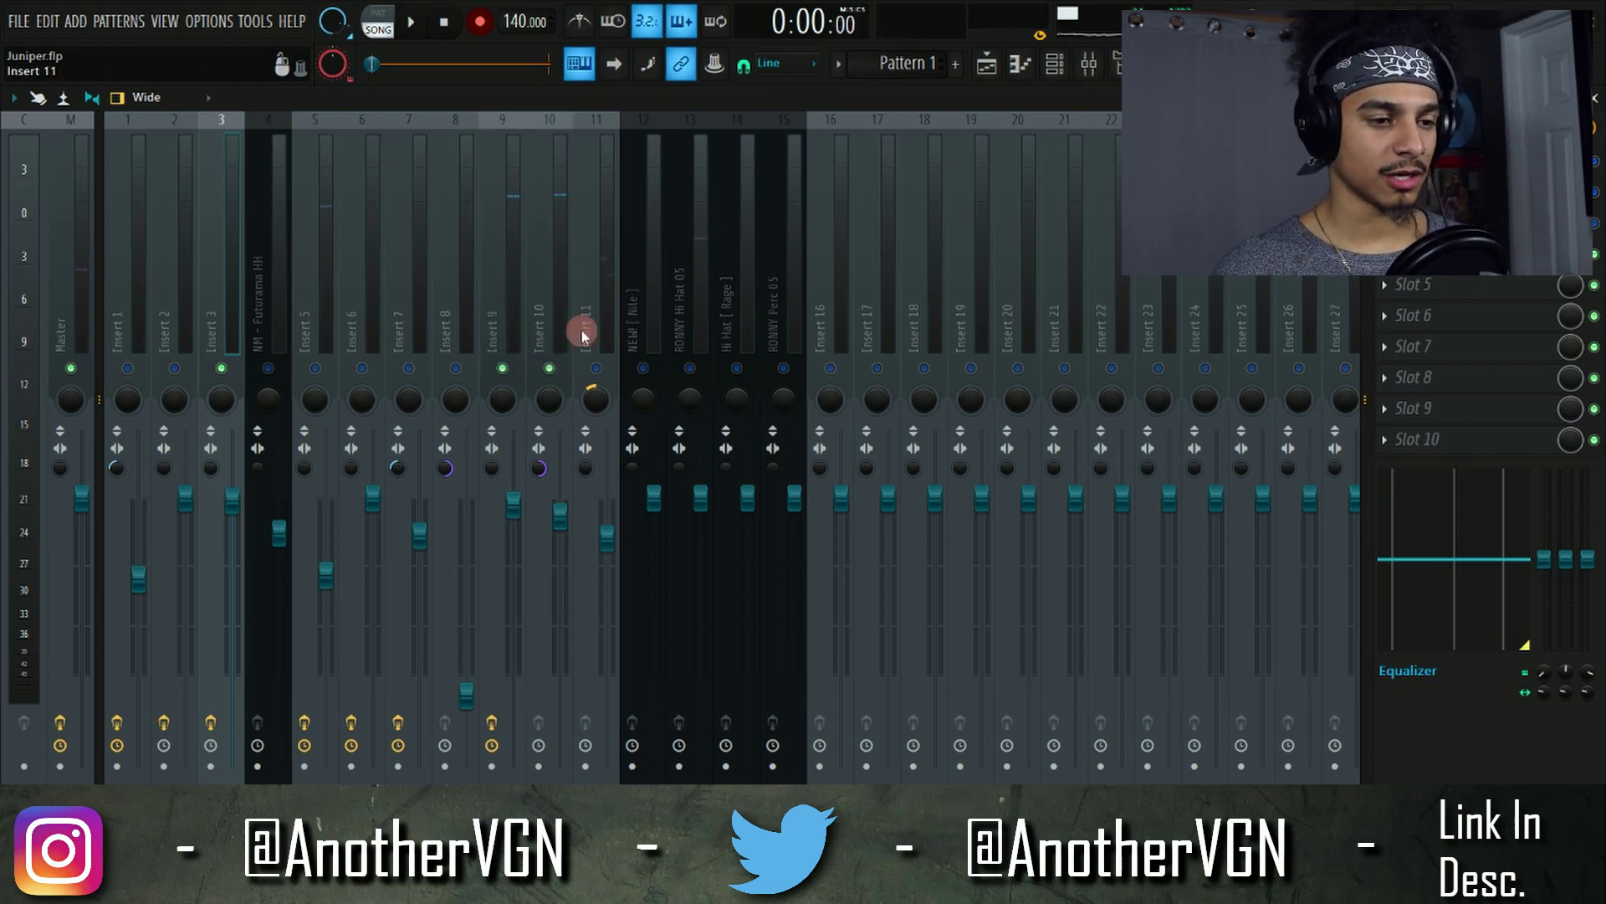
Step: Audition Inserts 9 and 10 together, comparing their levels in the mixer during playback
{"action": "key", "text": "space"}
{"action": "left_click", "coordinate": [557, 260]}
{"action": "key", "text": "space"}
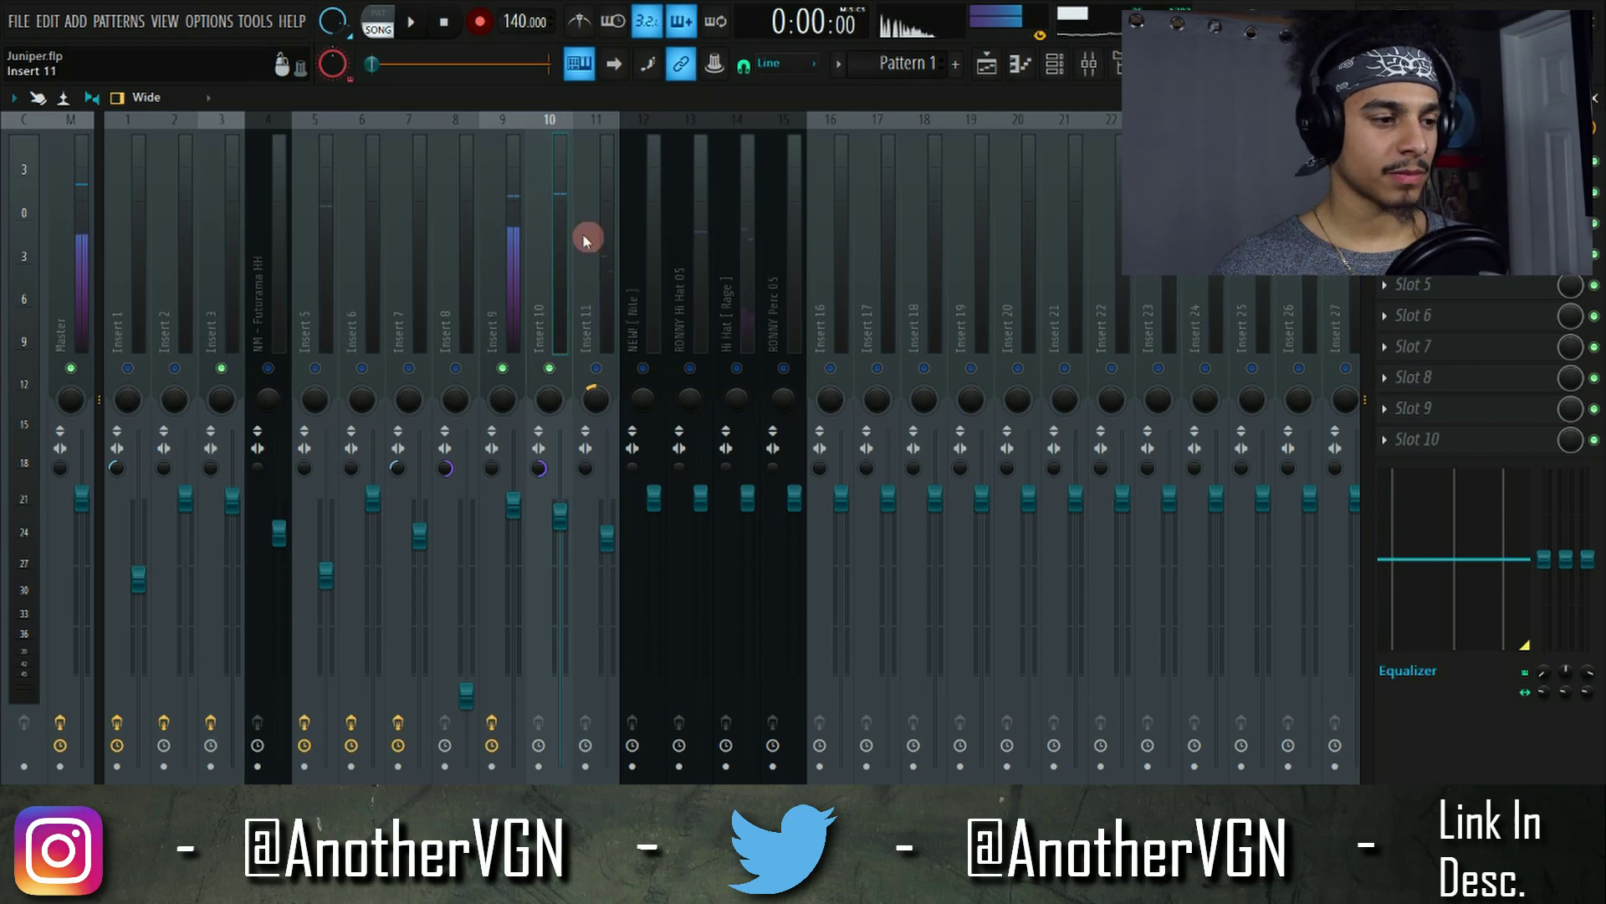
{"action": "key", "text": "Left"}
{"action": "left_click", "coordinate": [513, 323]}
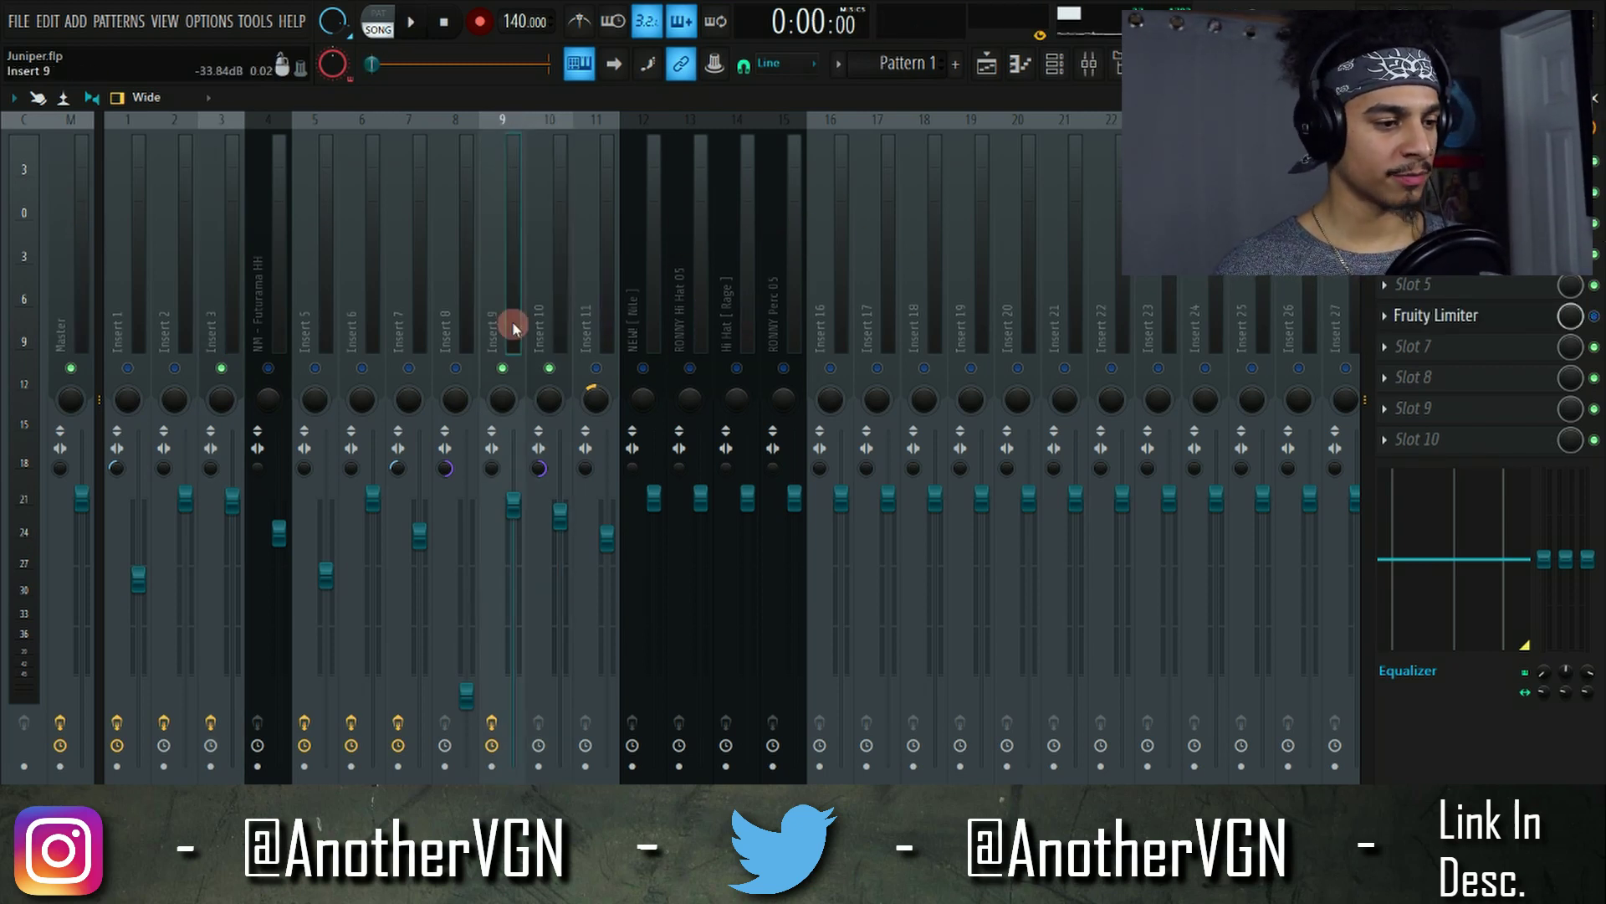
{"action": "left_click", "coordinate": [568, 261]}
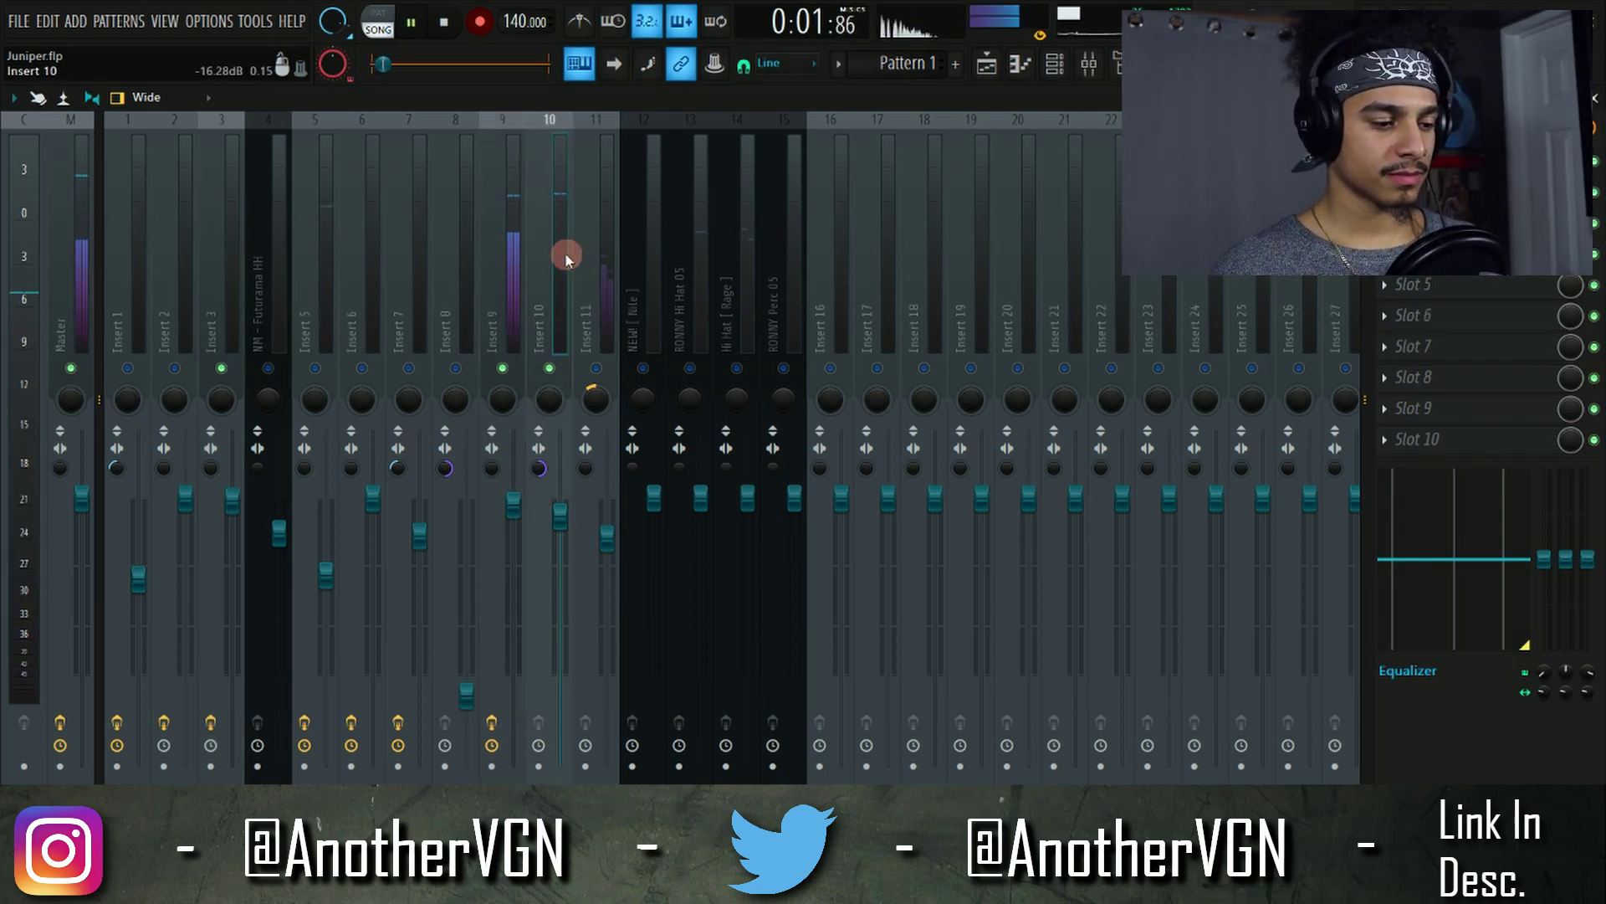
{"action": "left_click", "coordinate": [529, 618]}
{"action": "left_click", "coordinate": [496, 782]}
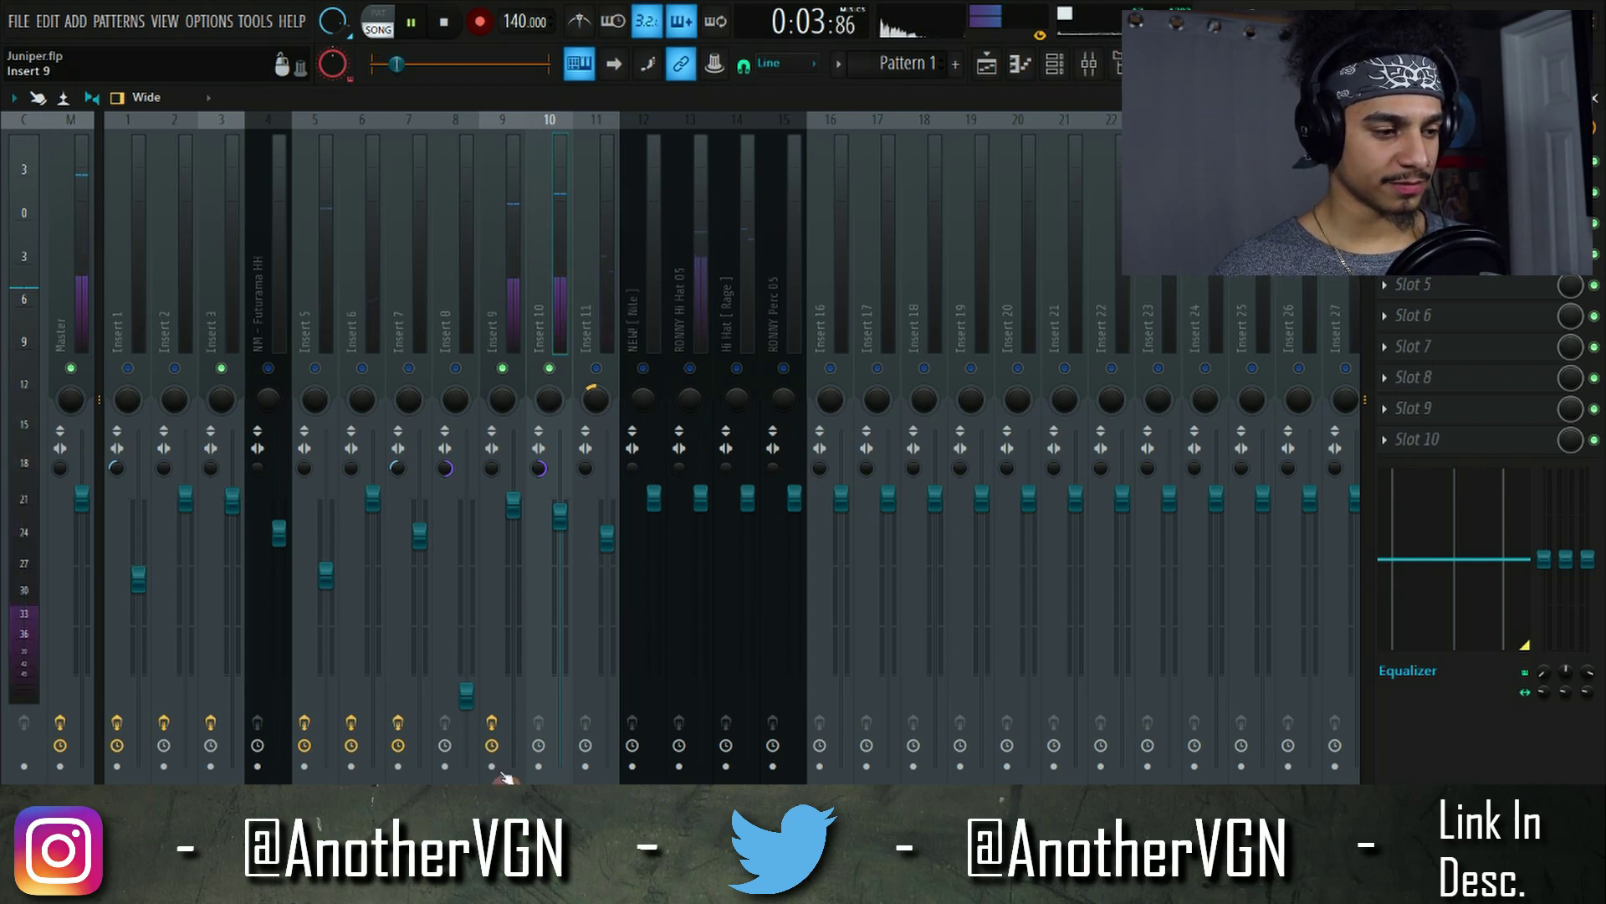
Step: Route Insert 10 to Insert 9 as a sidechain and select Insert 9
{"action": "left_click", "coordinate": [552, 276]}
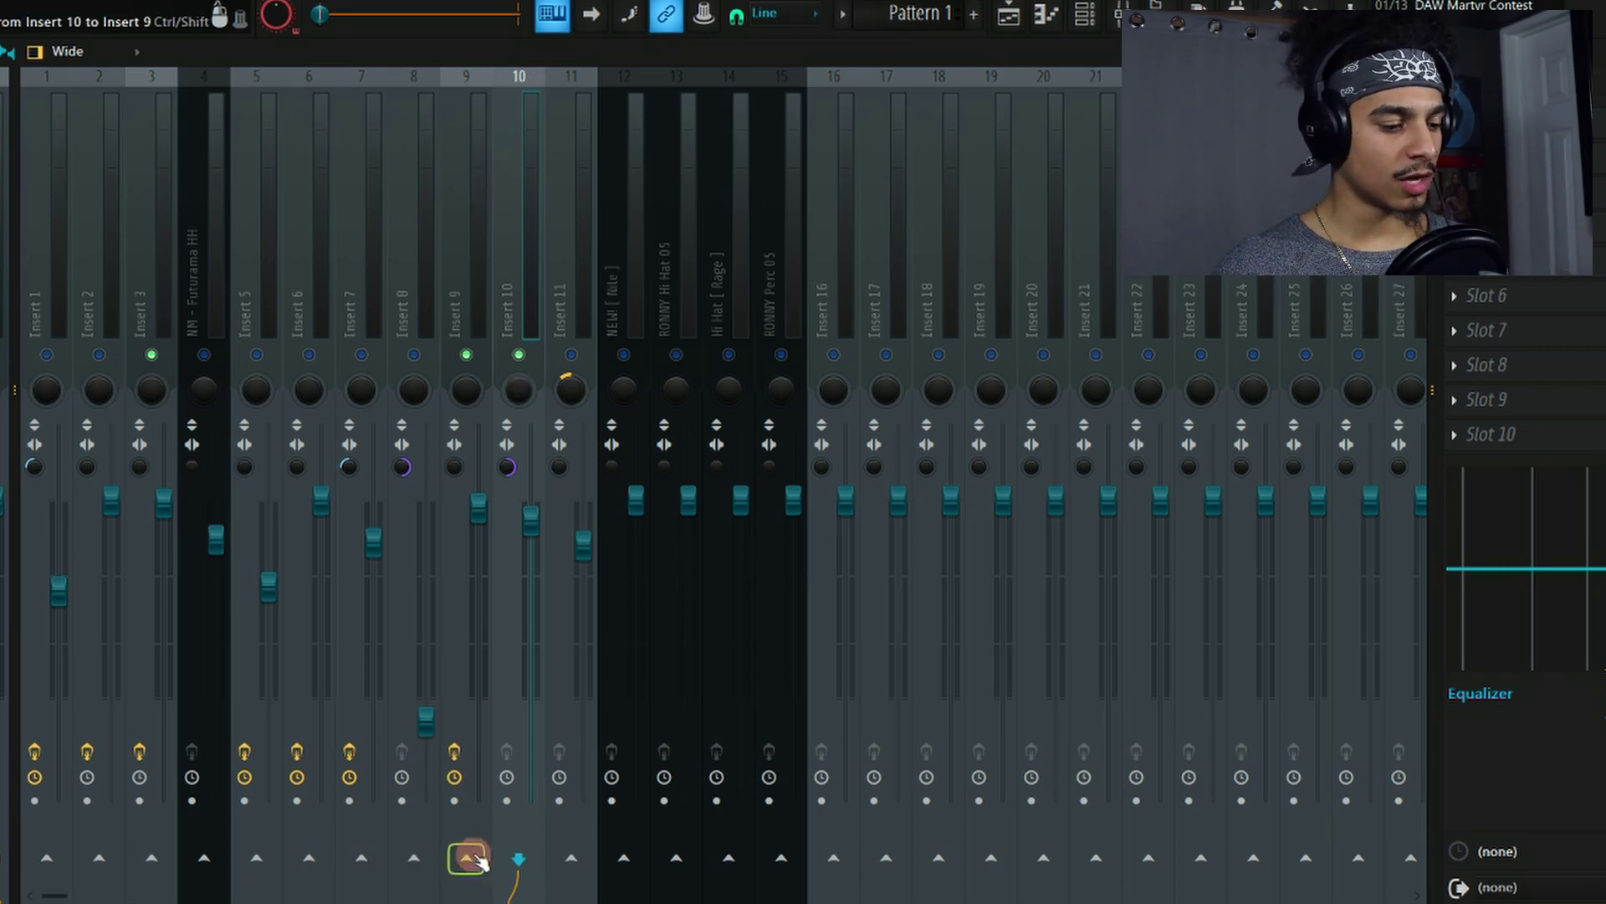
{"action": "left_click", "coordinate": [777, 177]}
{"action": "left_click", "coordinate": [470, 184]}
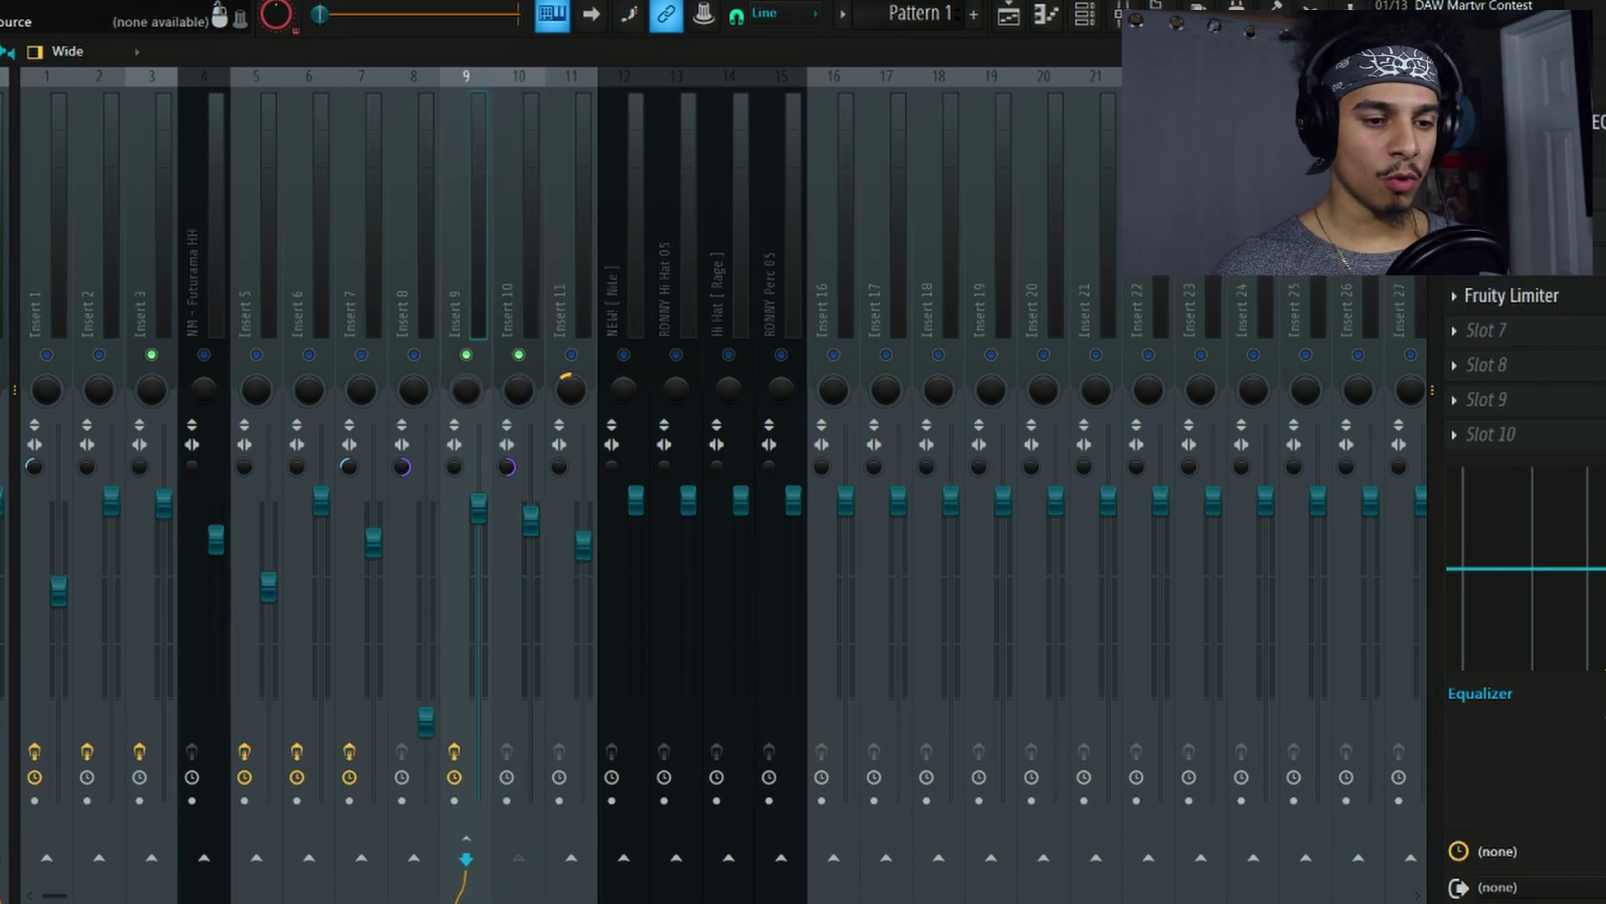
Step: Replace the effect in Insert 9's slot 6 with a fresh Fruity Limiter and bring its whole window into view
{"action": "left_click", "coordinate": [1456, 297]}
{"action": "mouse_move", "coordinate": [1468, 325]}
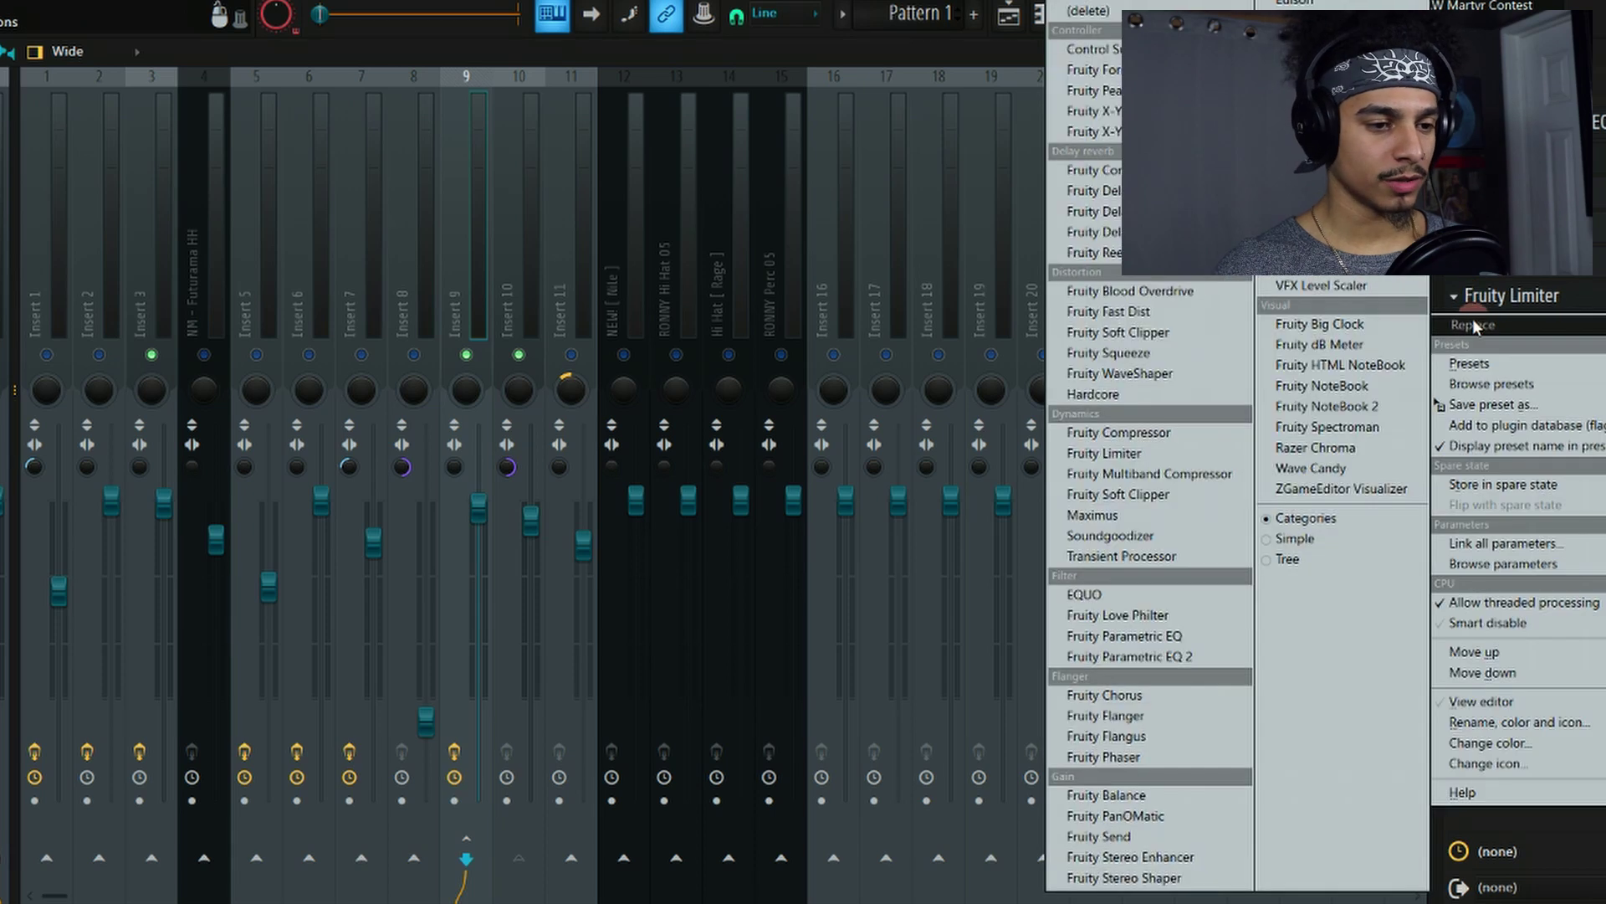
{"action": "left_click", "coordinate": [1126, 453]}
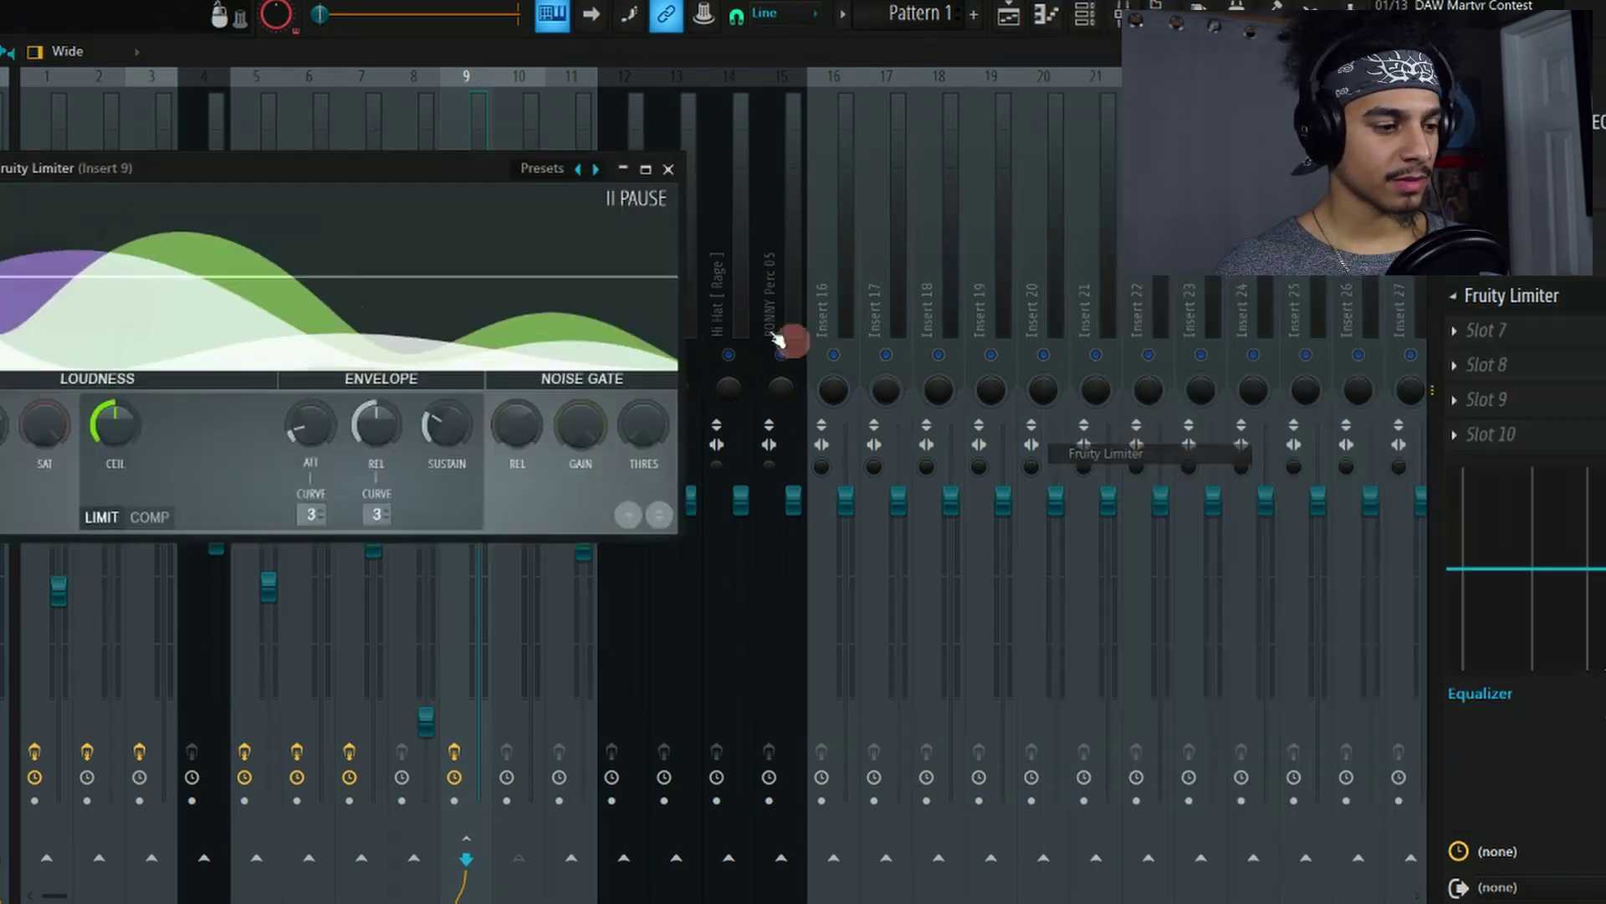
{"action": "left_click_drag", "start_coordinate": [184, 168], "coordinate": [647, 170]}
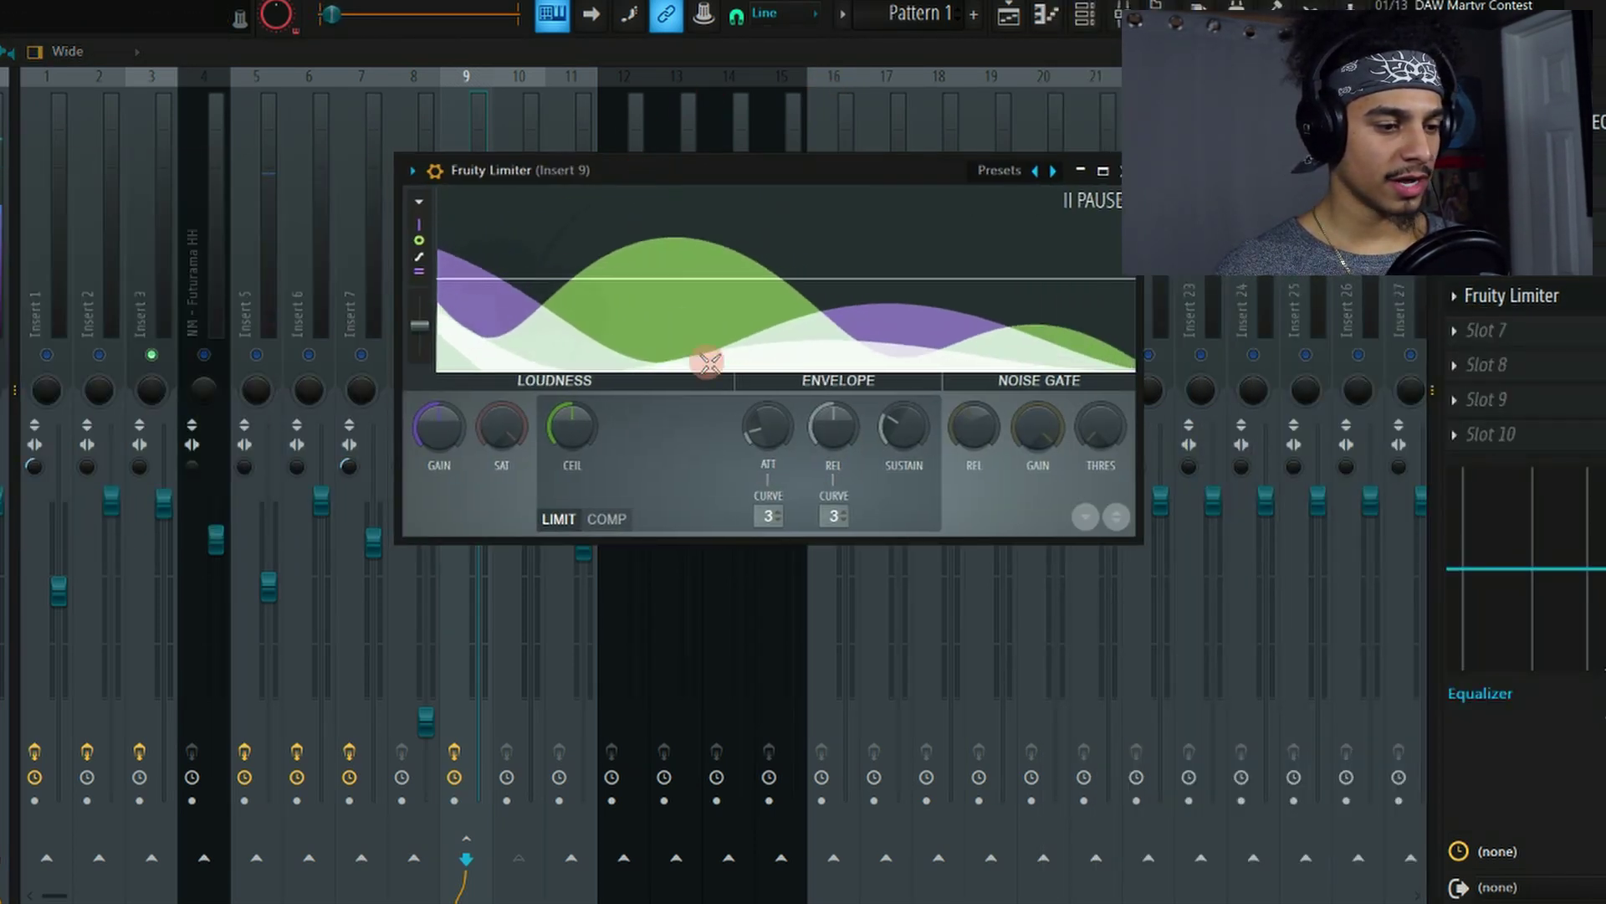
Step: Switch Insert 9's limiter to COMP mode and choose Insert 10 as its sidechain input
{"action": "left_click", "coordinate": [607, 519]}
{"action": "left_click", "coordinate": [832, 512]}
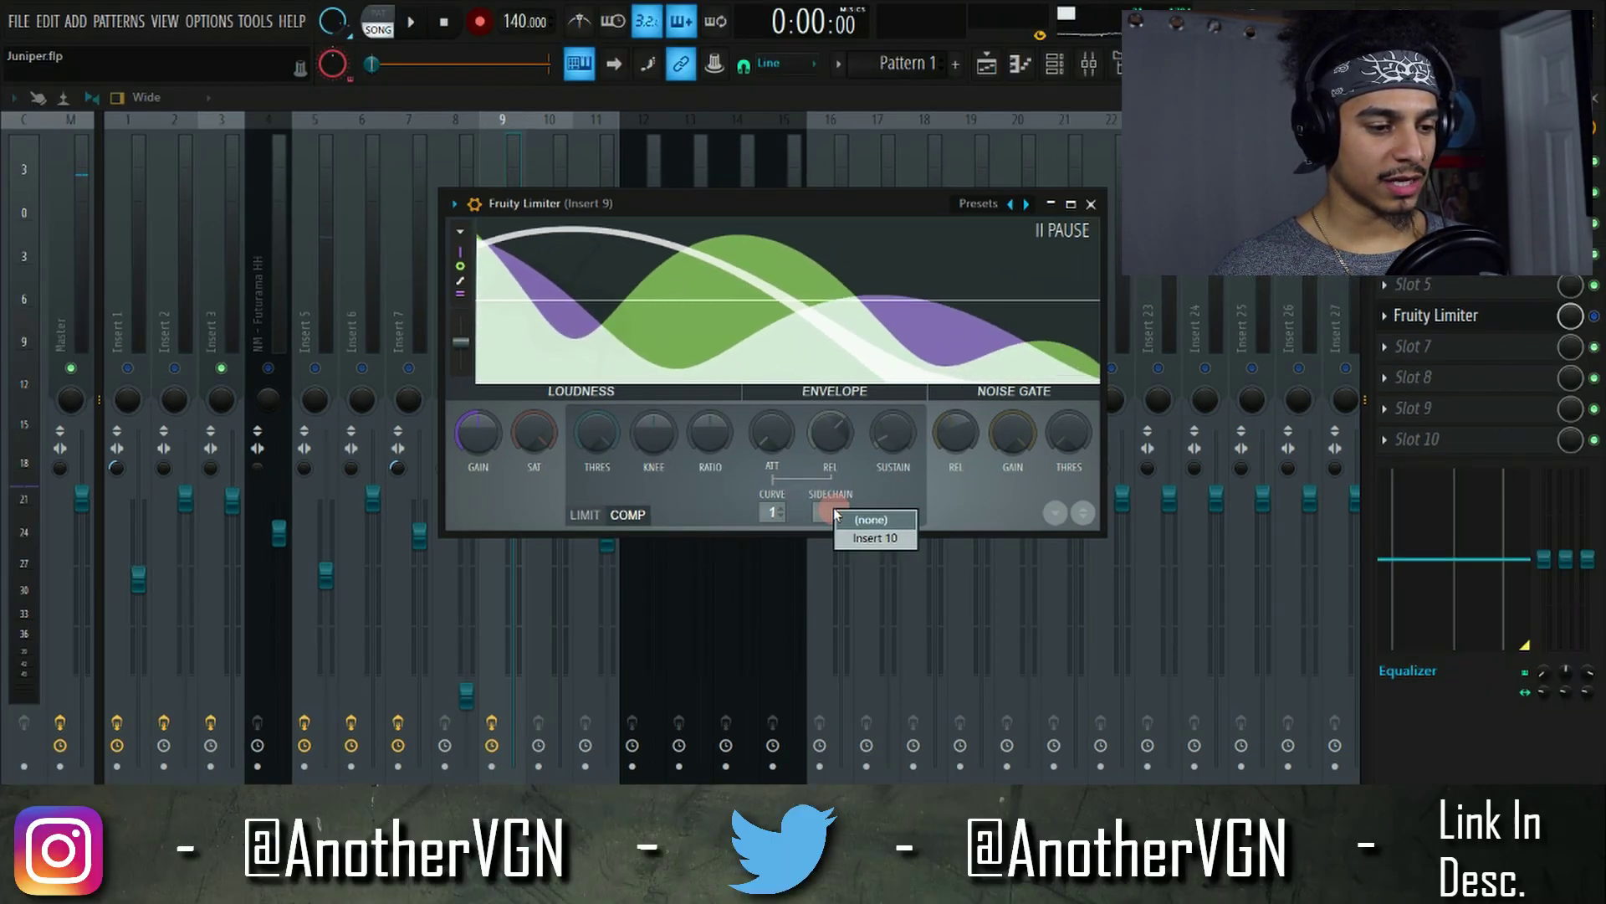
{"action": "left_click", "coordinate": [874, 537]}
Step: Enable Insert 9's limiter and adjust its compressor threshold, knee and ratio during playback so Insert 10 ducks the track
{"action": "mouse_move", "coordinate": [709, 471]}
{"action": "left_mouse_down"}
{"action": "mouse_move", "coordinate": [707, 445]}
{"action": "mouse_move", "coordinate": [664, 452]}
{"action": "mouse_move", "coordinate": [690, 684]}
{"action": "left_mouse_up"}
{"action": "key", "text": "space"}
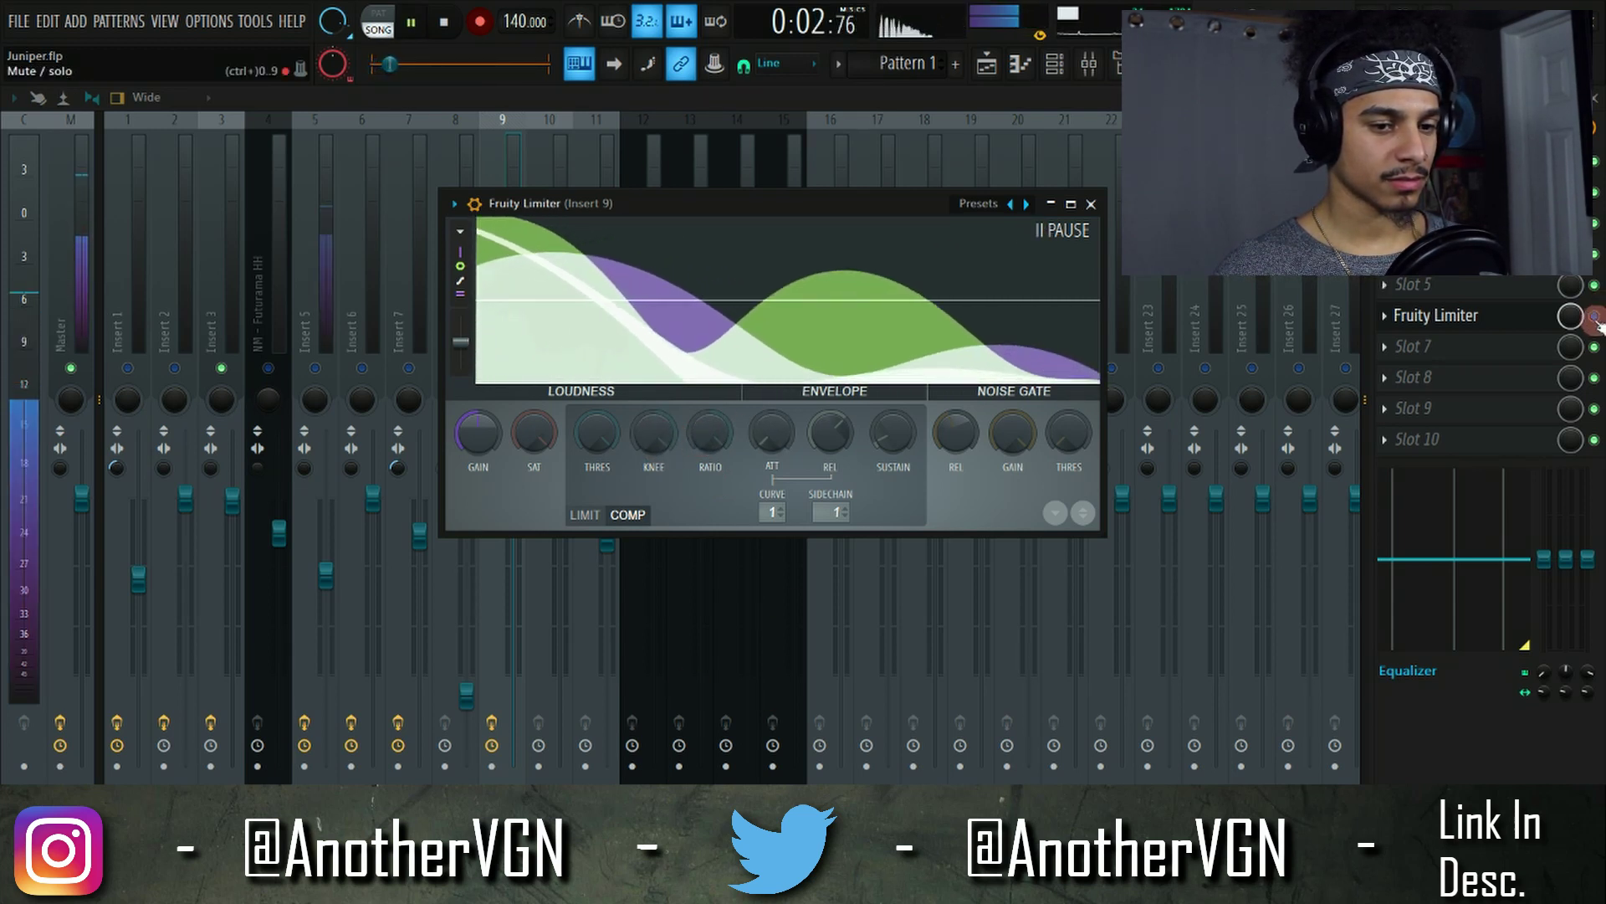
{"action": "left_click", "coordinate": [1531, 323]}
{"action": "left_click", "coordinate": [1531, 323]}
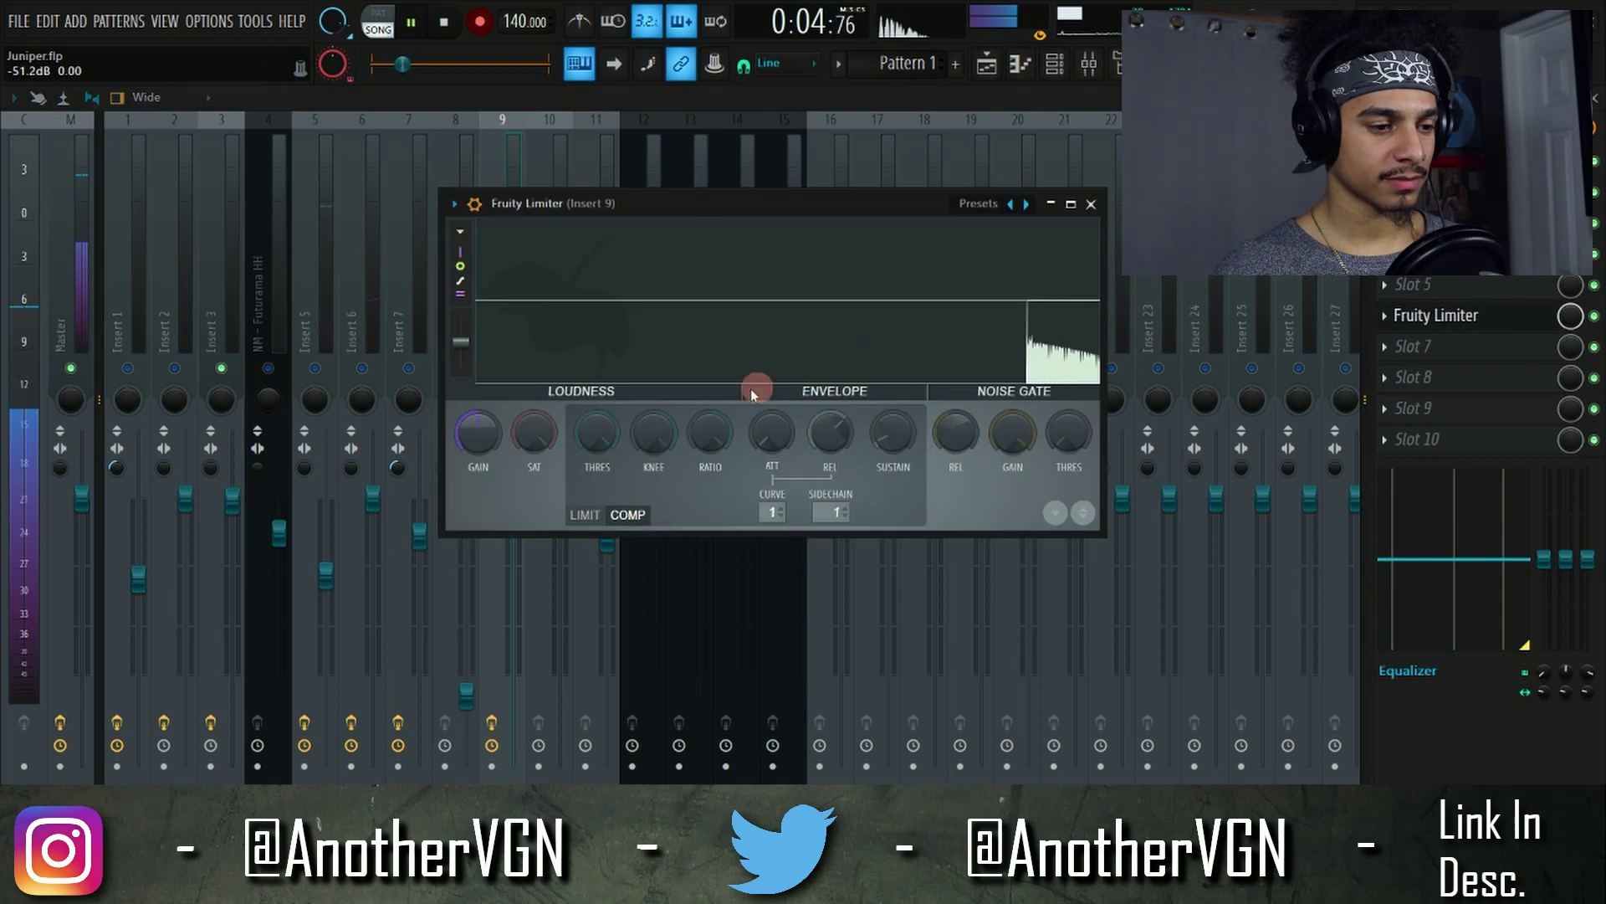
{"action": "key", "text": "space"}
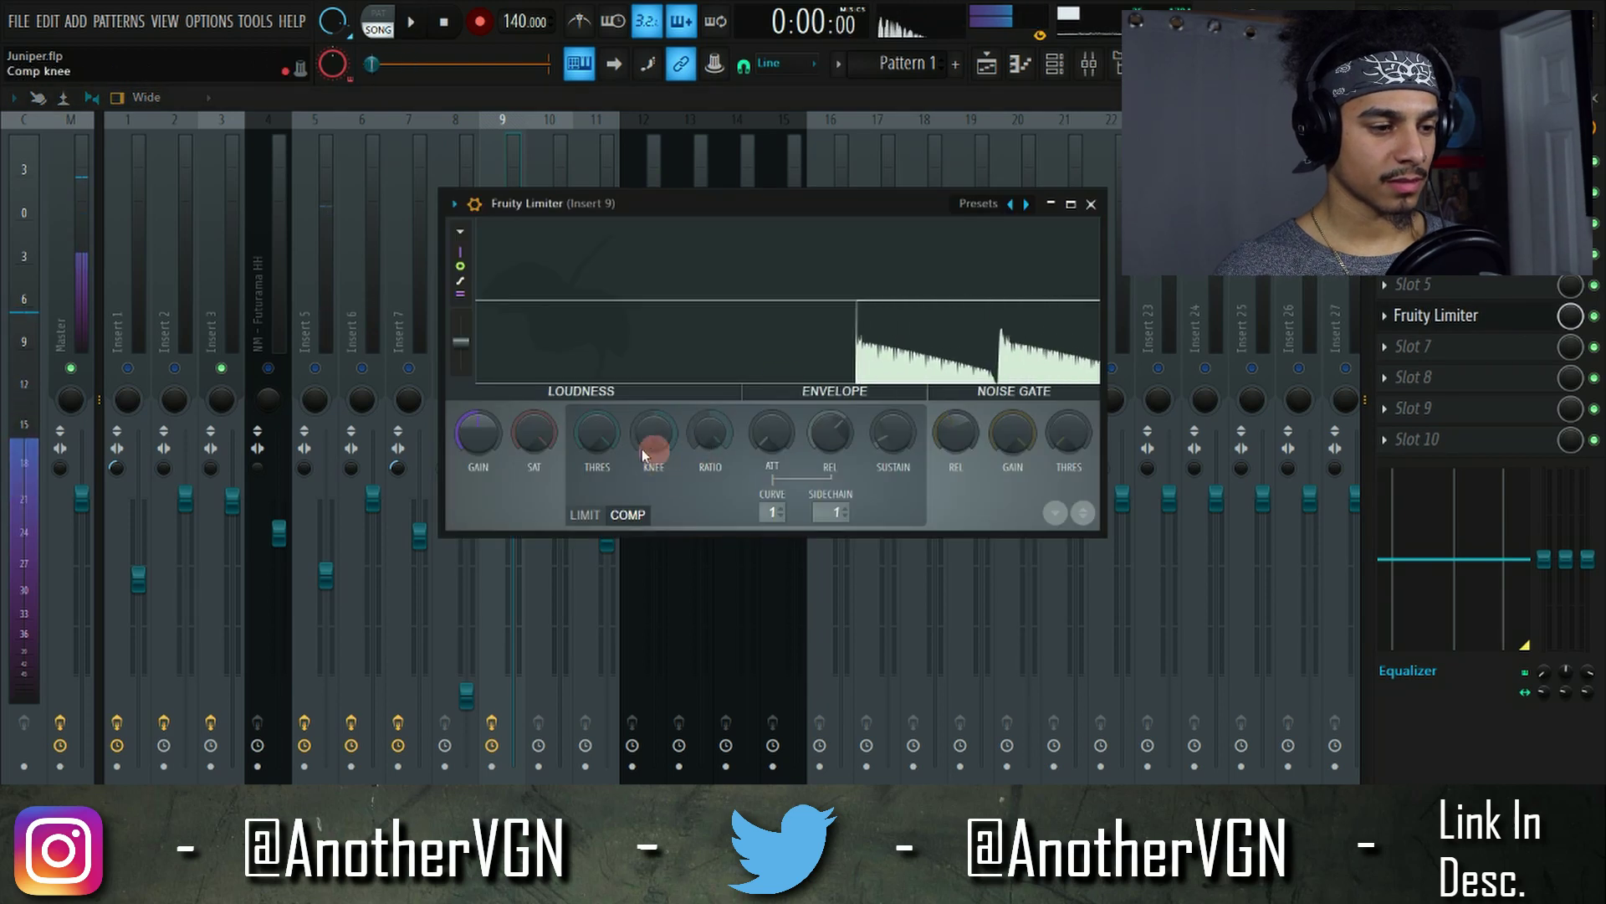
{"action": "key", "text": "space"}
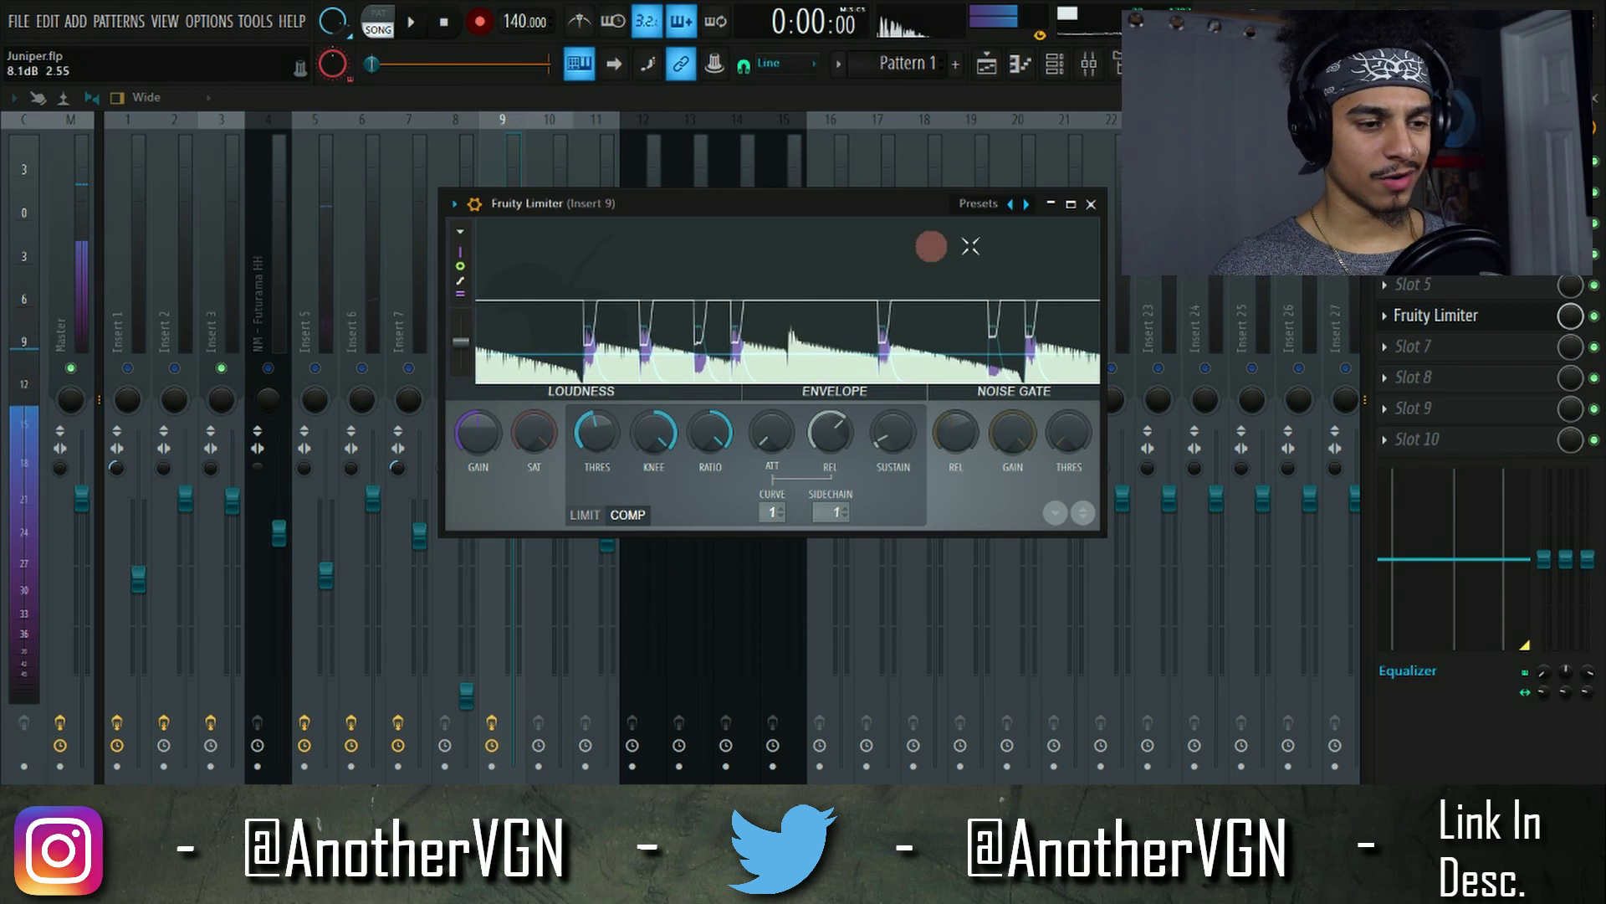
Step: Close Insert 9's limiter and audition the ducking between Inserts 9 and 10
{"action": "left_click", "coordinate": [1091, 203]}
{"action": "key", "text": "space"}
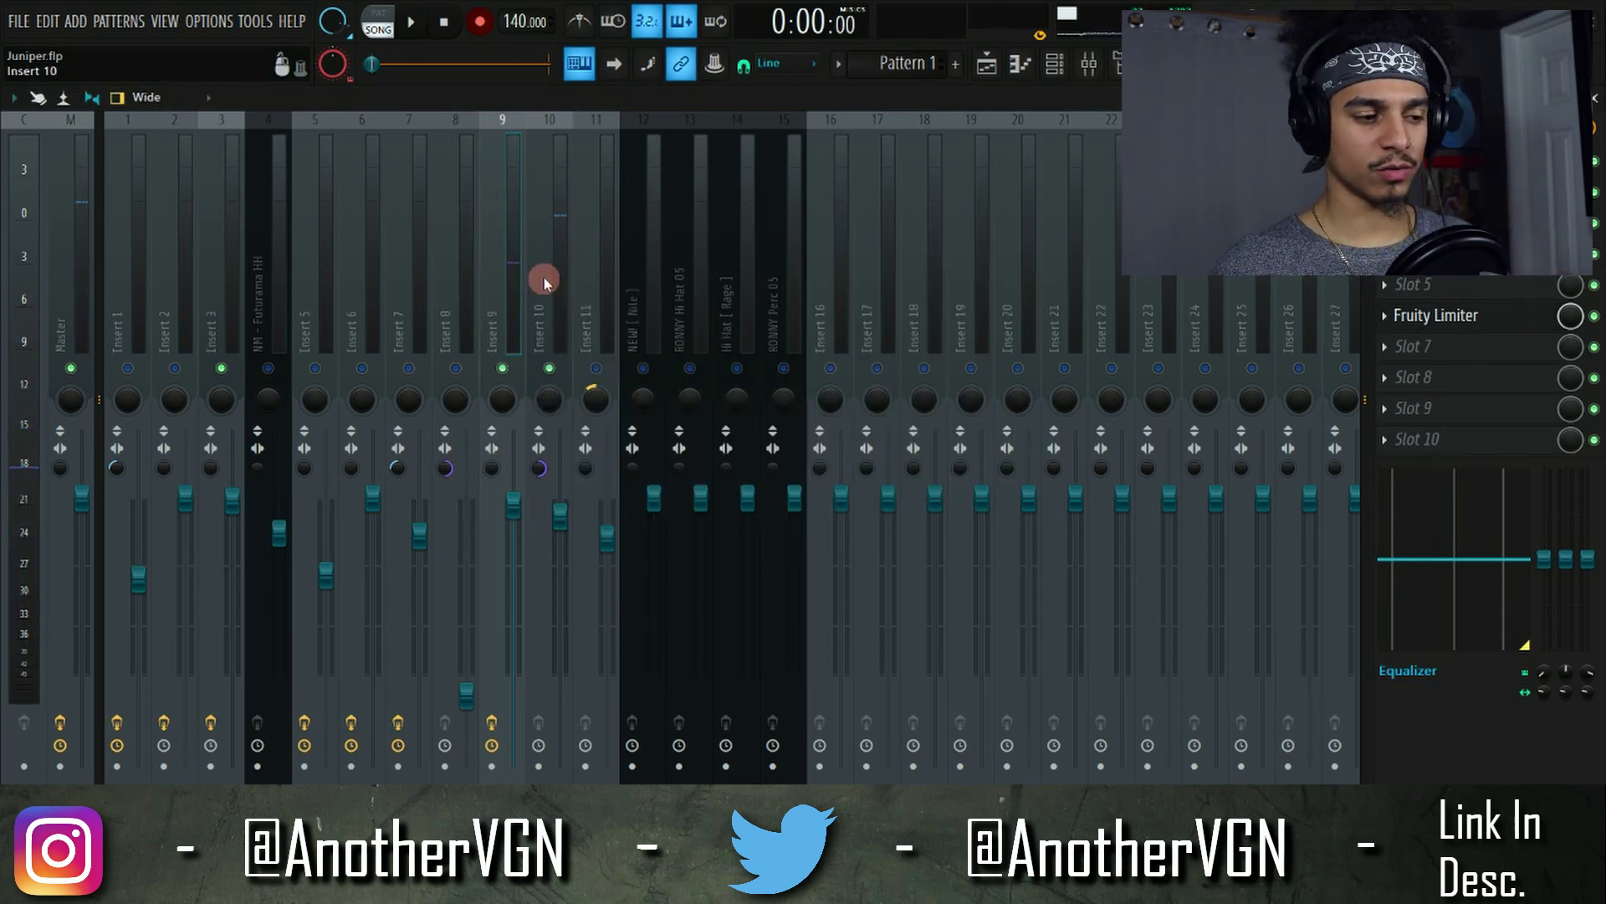
{"action": "key", "text": "space"}
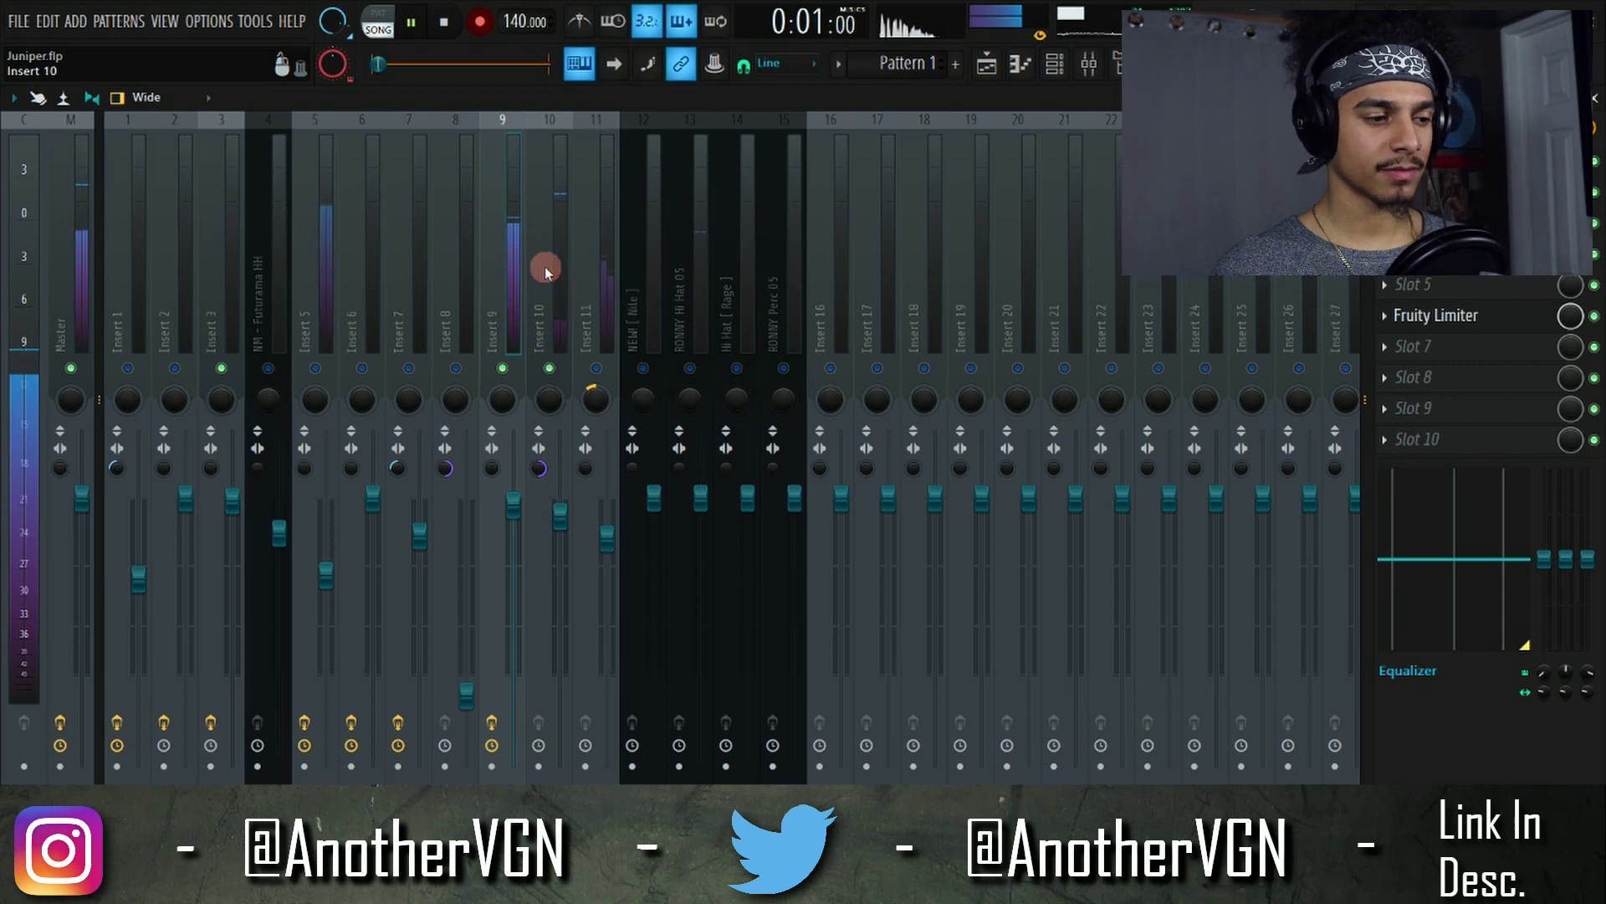
{"action": "key", "text": "space"}
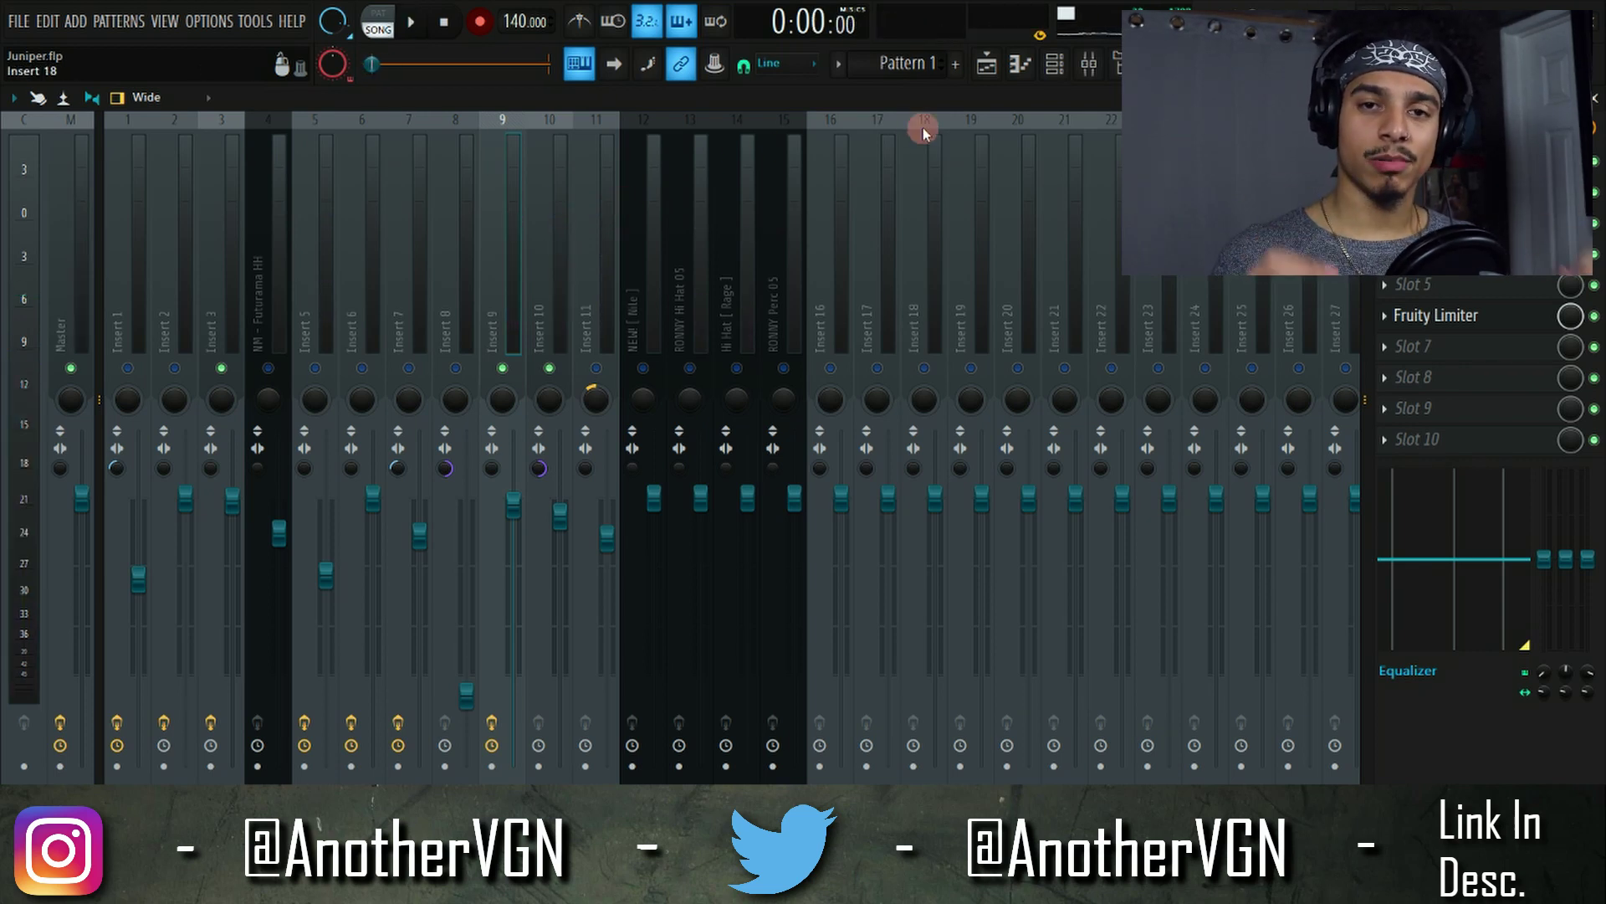
Step: Activate Insert 11, route Insert 10 to it as a sidechain, and select Insert 11
{"action": "left_click", "coordinate": [566, 208]}
{"action": "key", "text": "space"}
{"action": "key", "text": "space"}
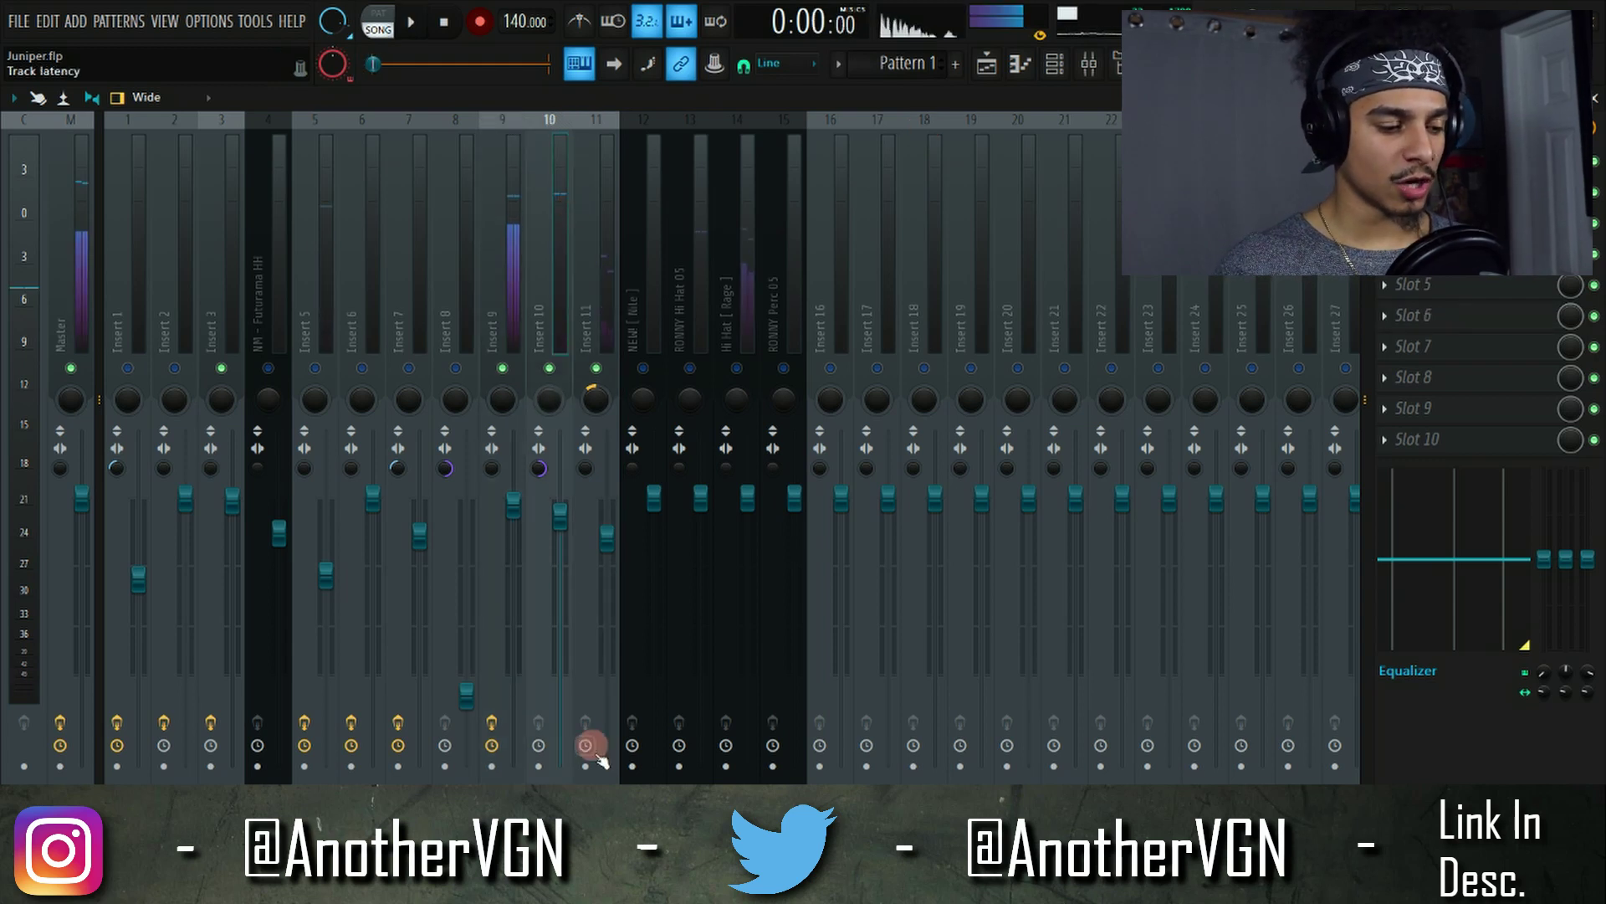
{"action": "left_click", "coordinate": [617, 284]}
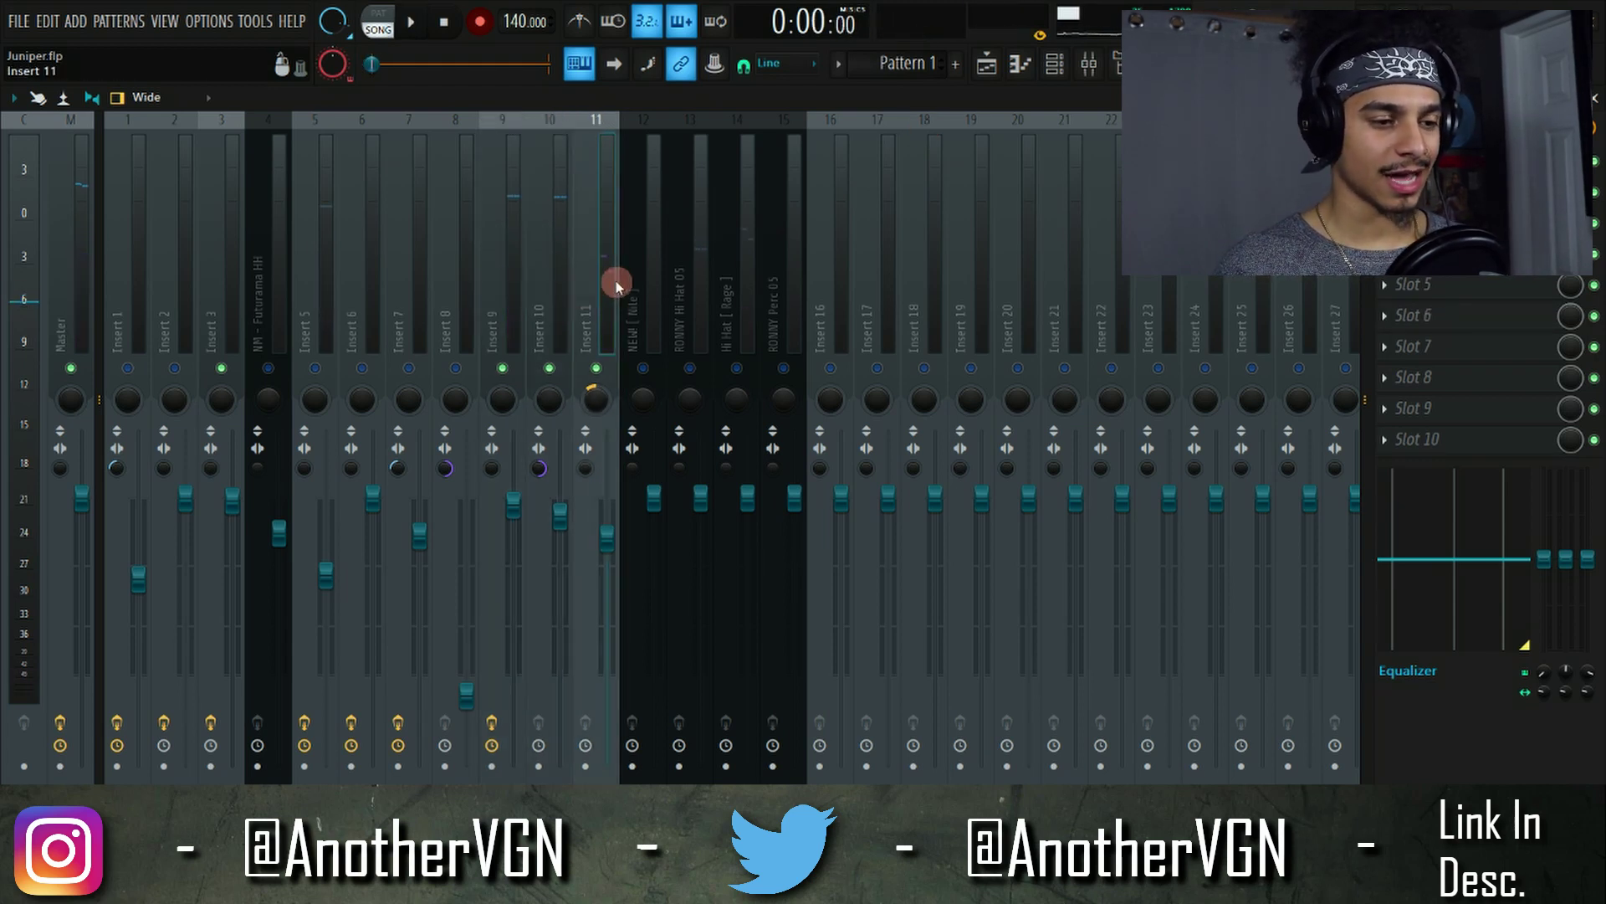
Step: Load Fruity Limiter in Insert 11's slot 4, switch it to COMP mode and set its sidechain input to 1
{"action": "left_click", "coordinate": [1414, 253]}
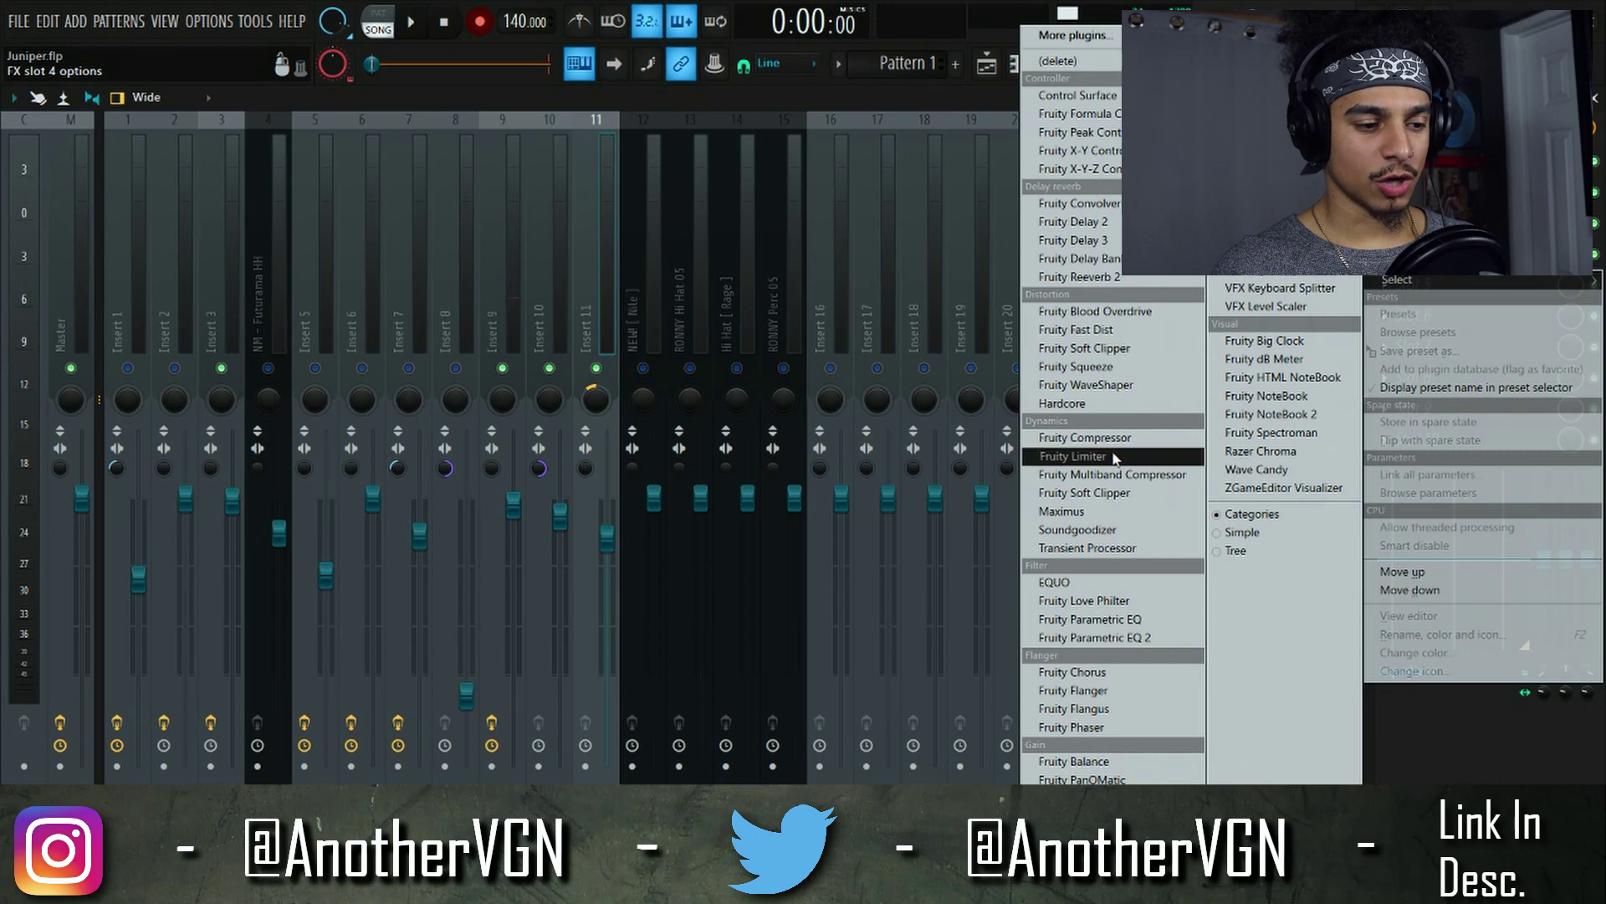
{"action": "left_click", "coordinate": [1087, 456]}
{"action": "left_click", "coordinate": [289, 574]}
{"action": "left_click", "coordinate": [474, 563]}
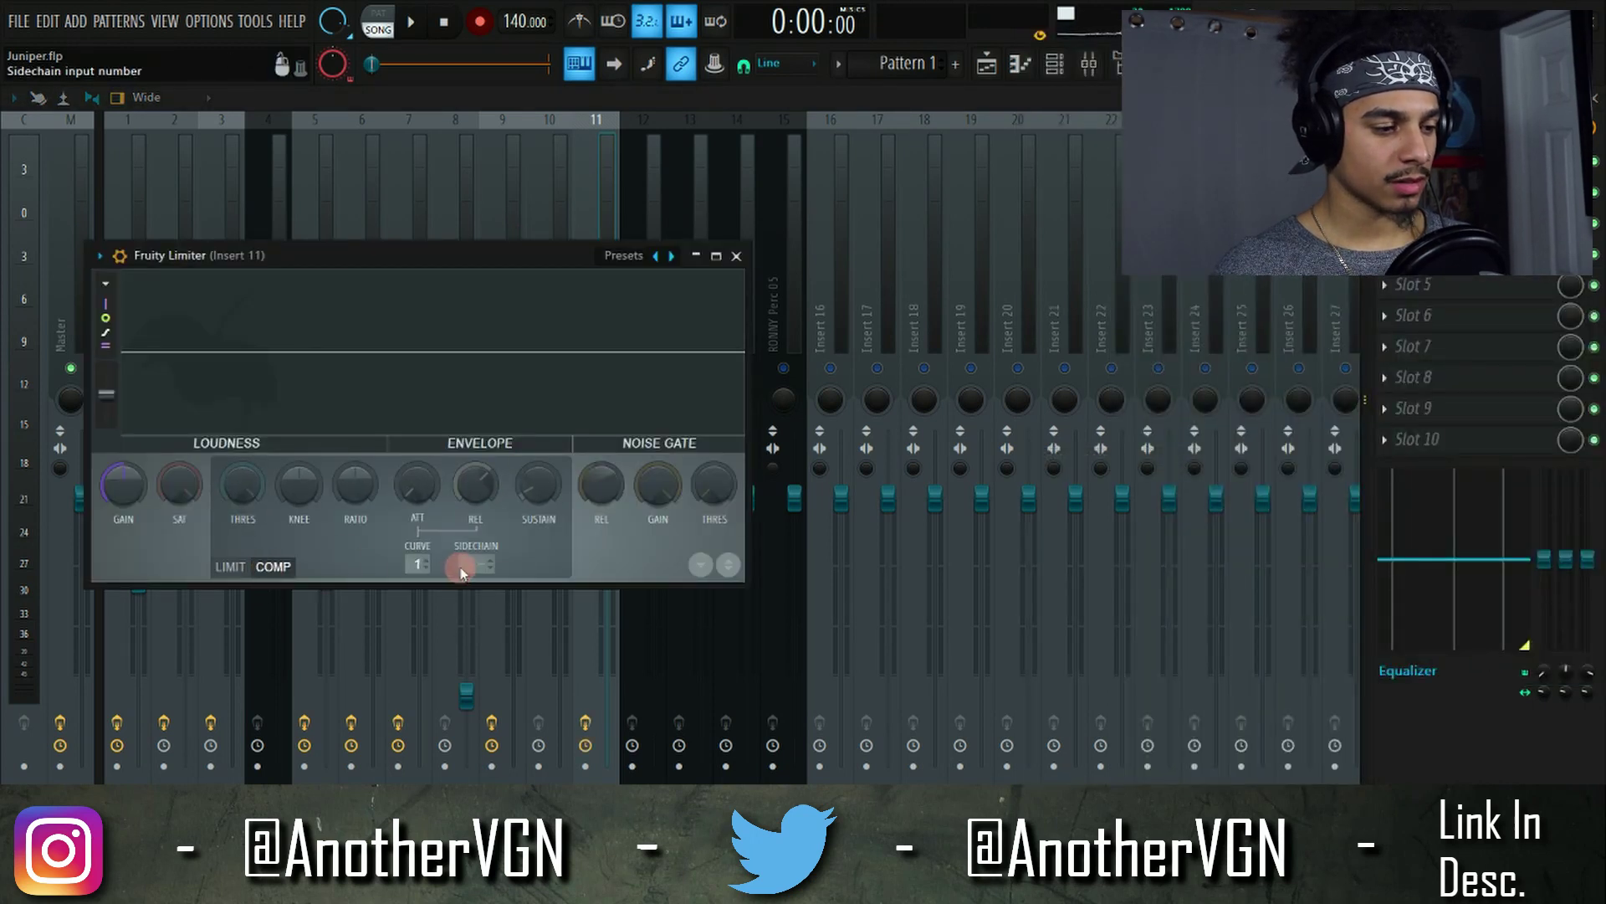
{"action": "left_click", "coordinate": [498, 599]}
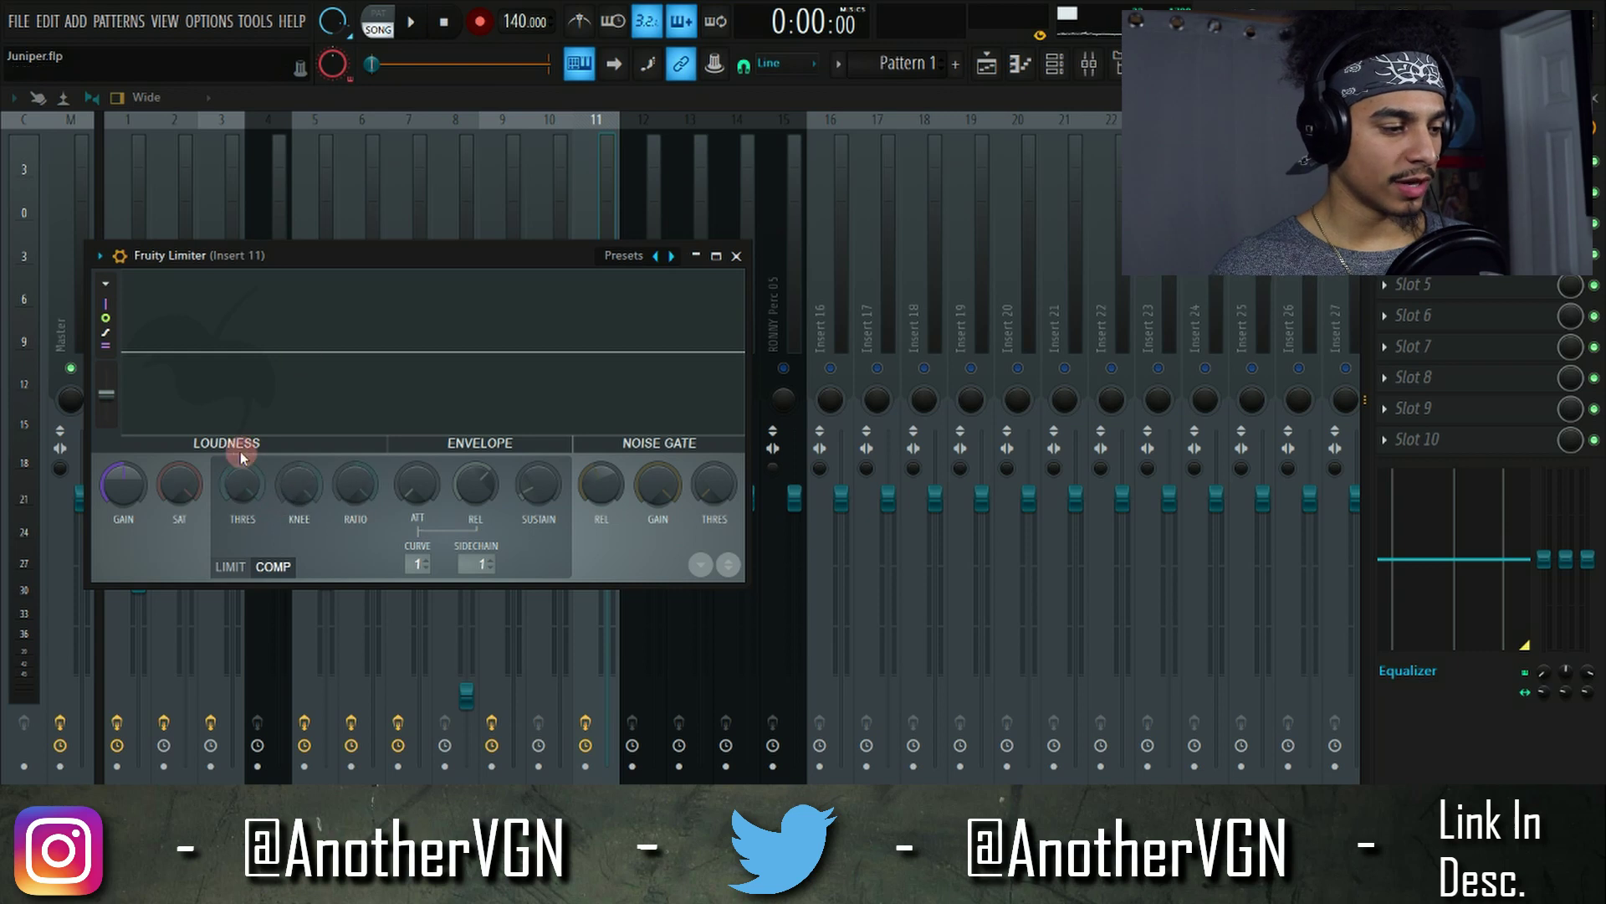
Step: Adjust the threshold, knee and ratio of Insert 11's compressor during playback, close the limiter and stop the song
{"action": "key", "text": "space"}
{"action": "left_click_drag", "start_coordinate": [241, 456], "coordinate": [267, 567]}
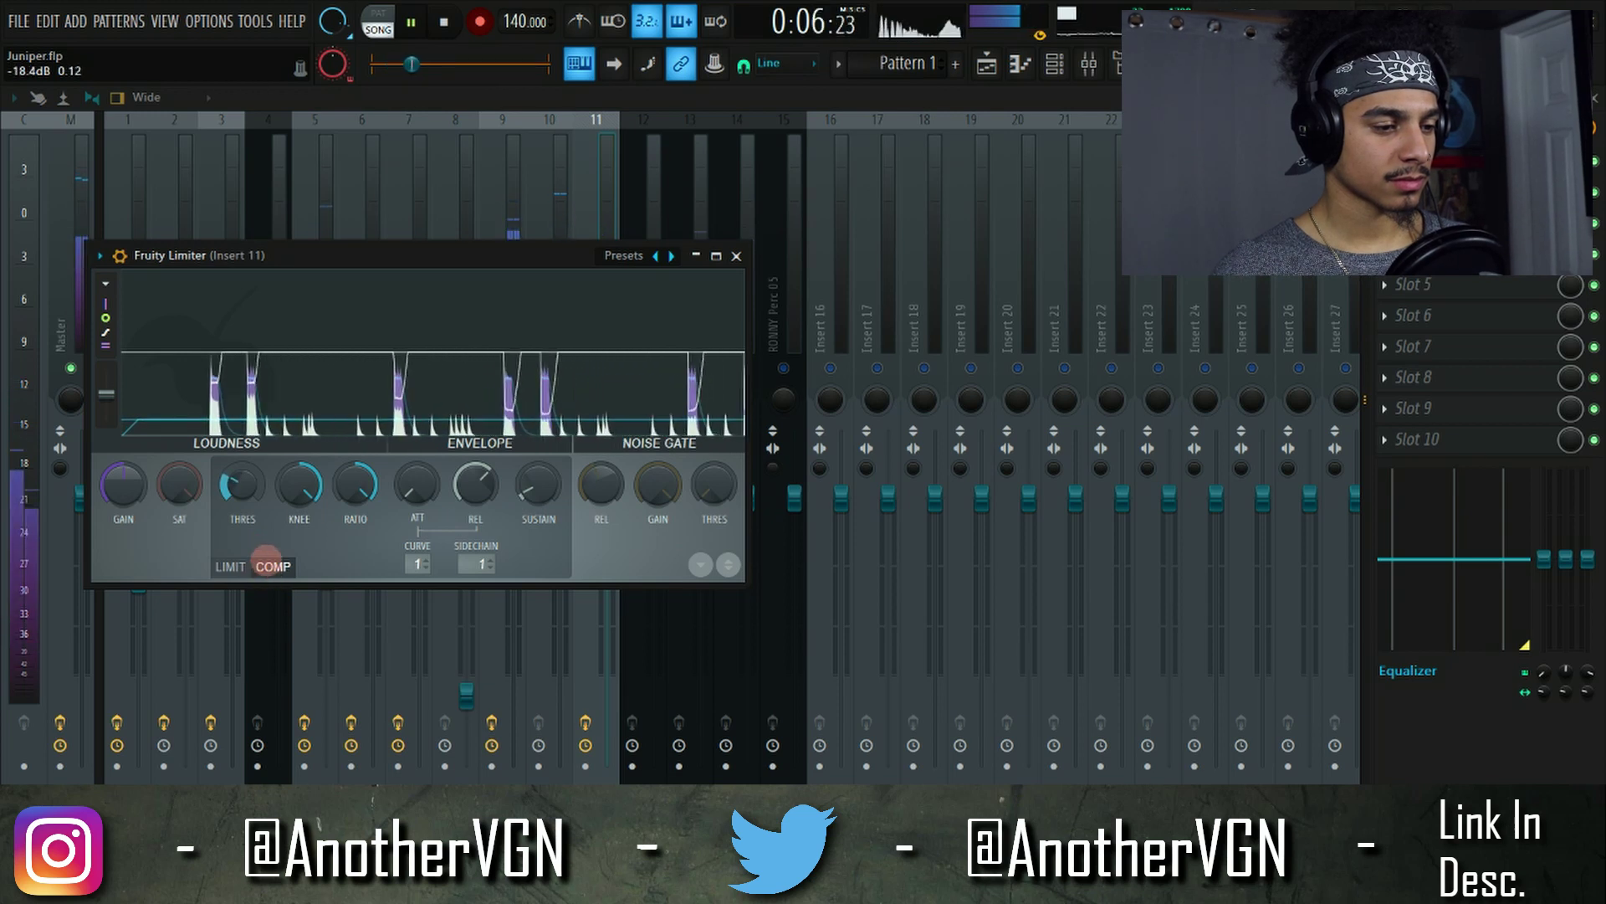
{"action": "left_click", "coordinate": [733, 258]}
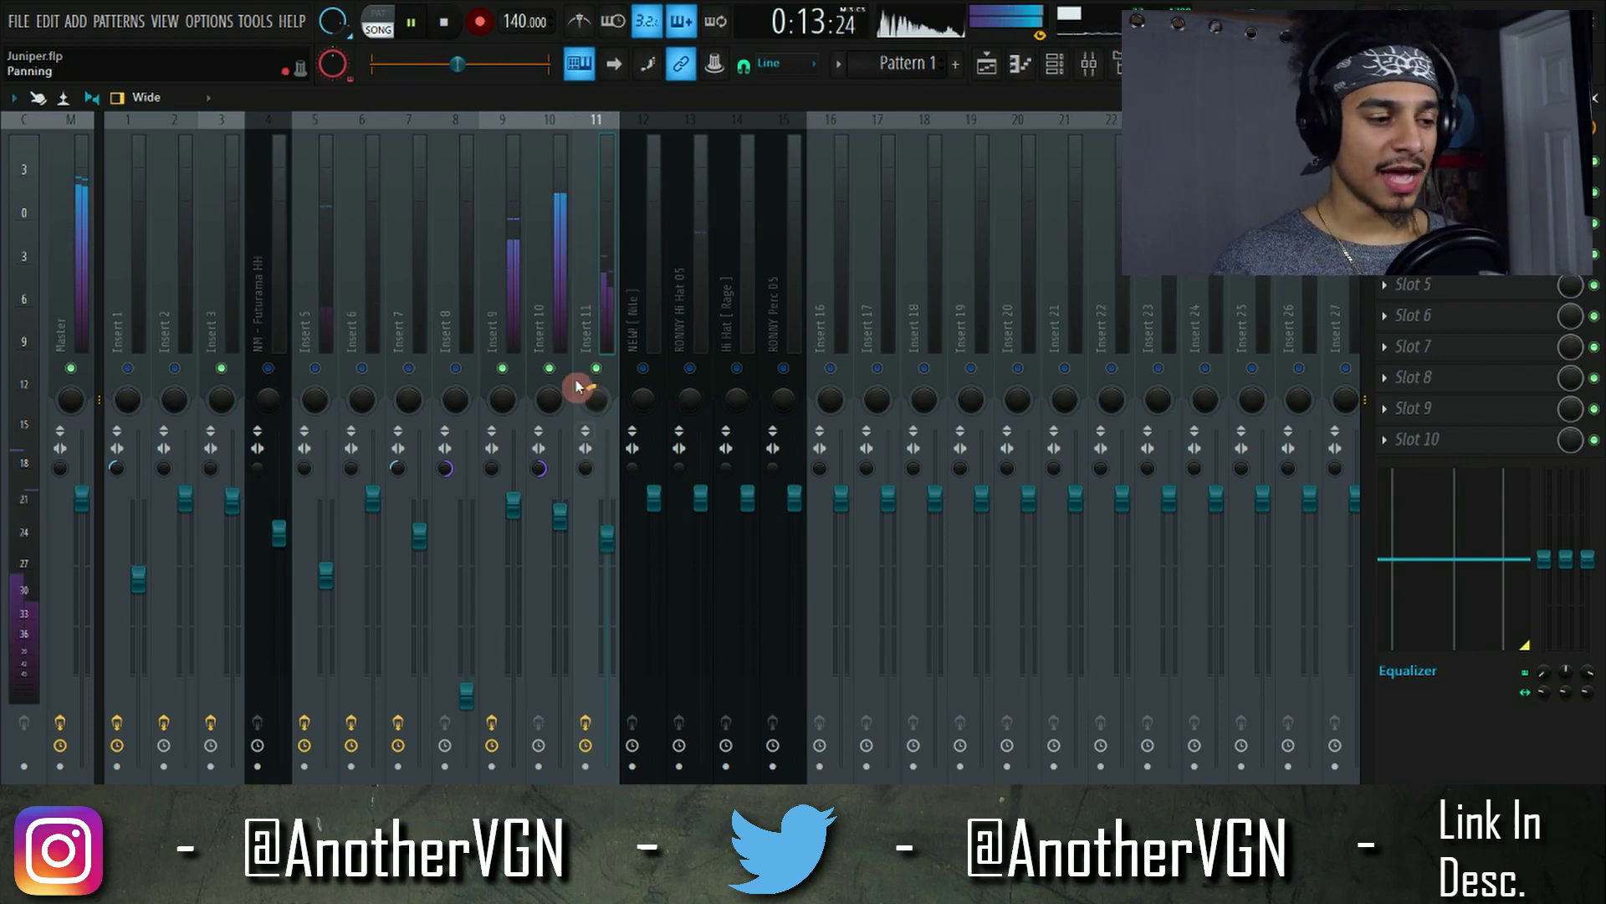
{"action": "key", "text": "space"}
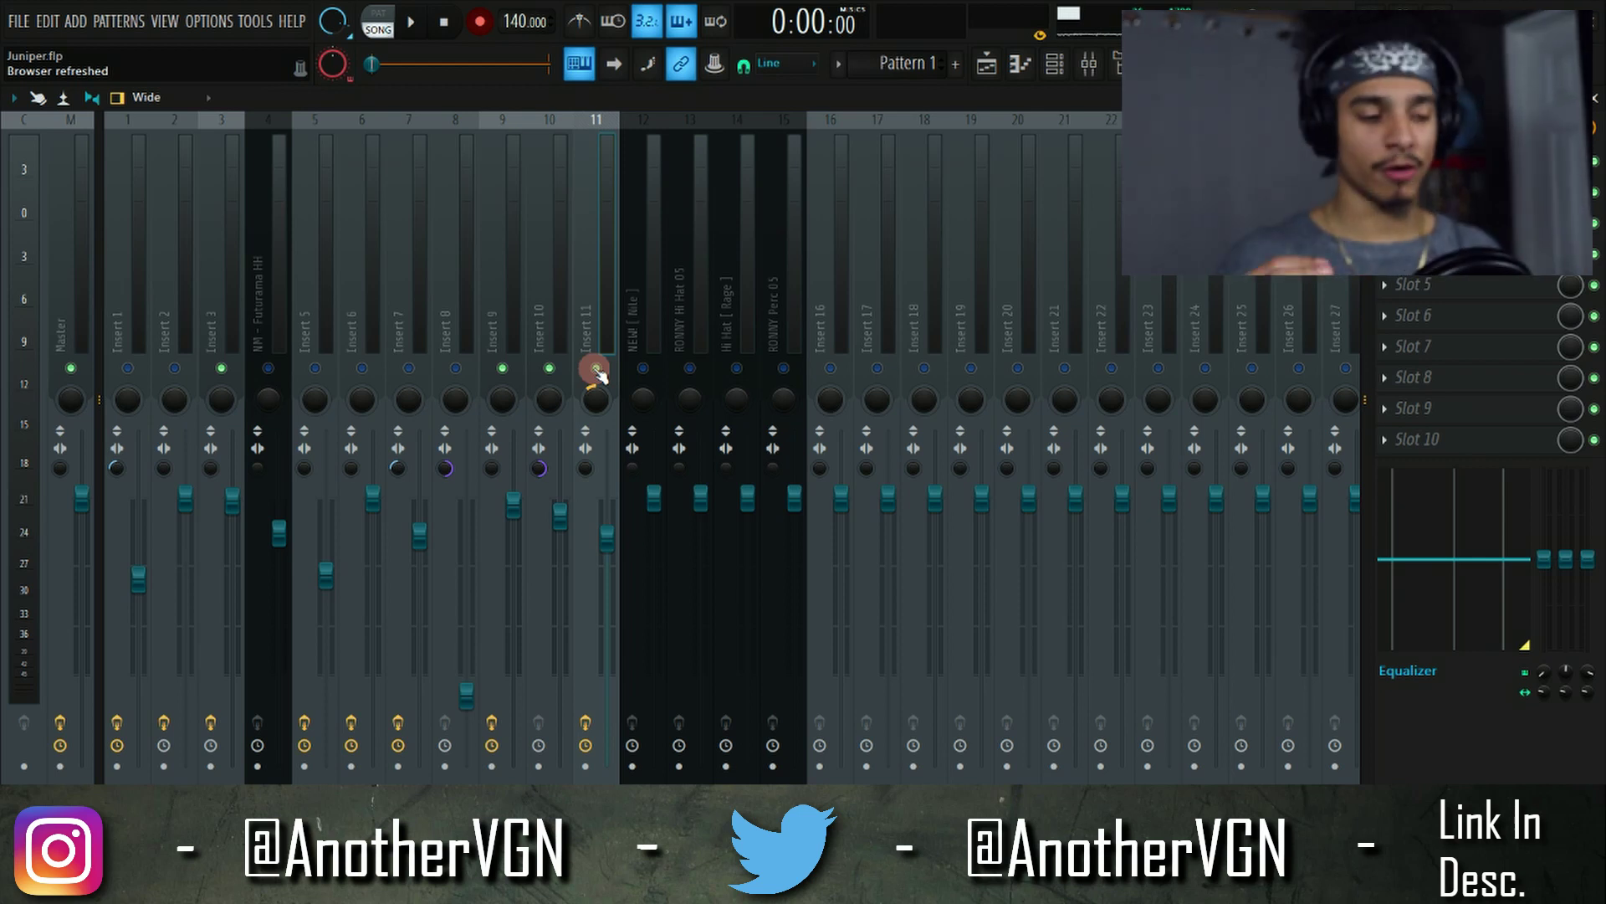
Step: Bring up the playlist arrangement
{"action": "left_click", "coordinate": [988, 72]}
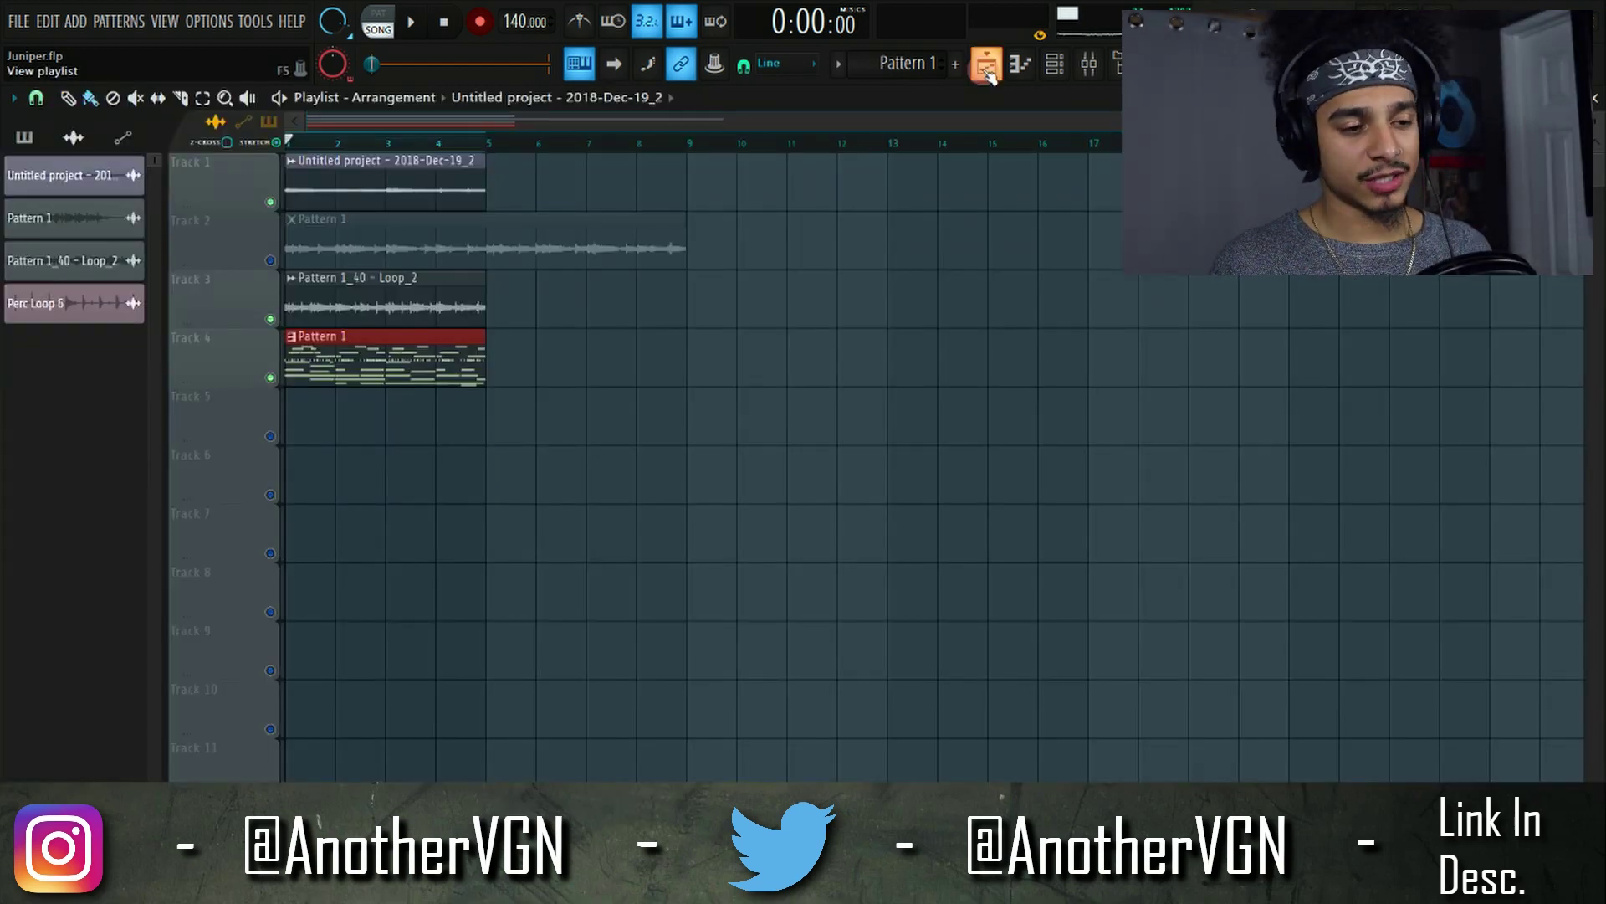